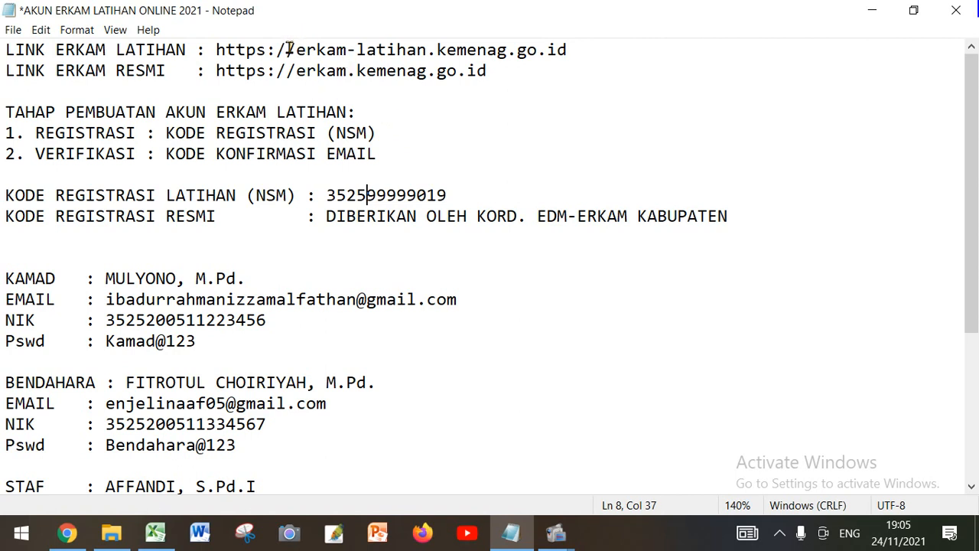
Review the training and official ERKAM links, the account creation stages and the registration code notes
left_click_drag(295, 49, 564, 48)
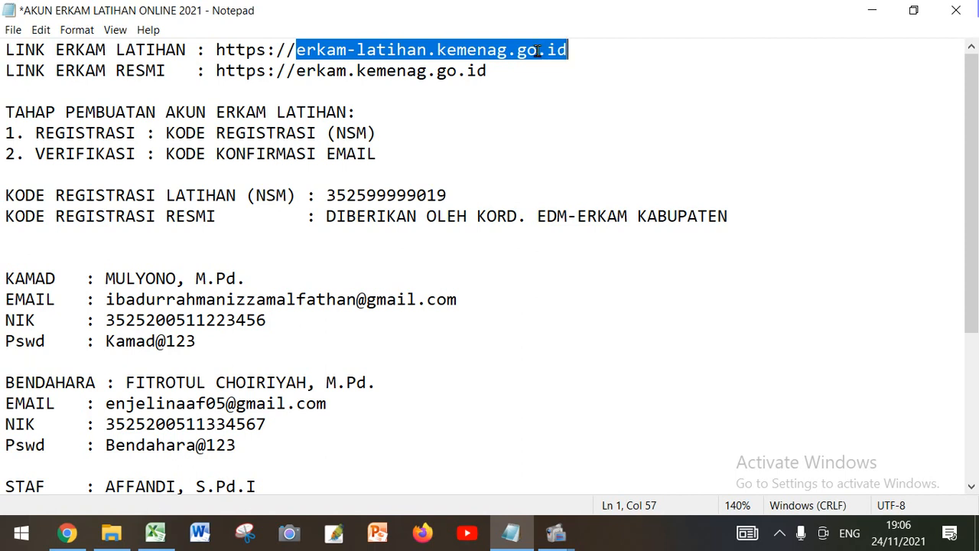
left_click(538, 50)
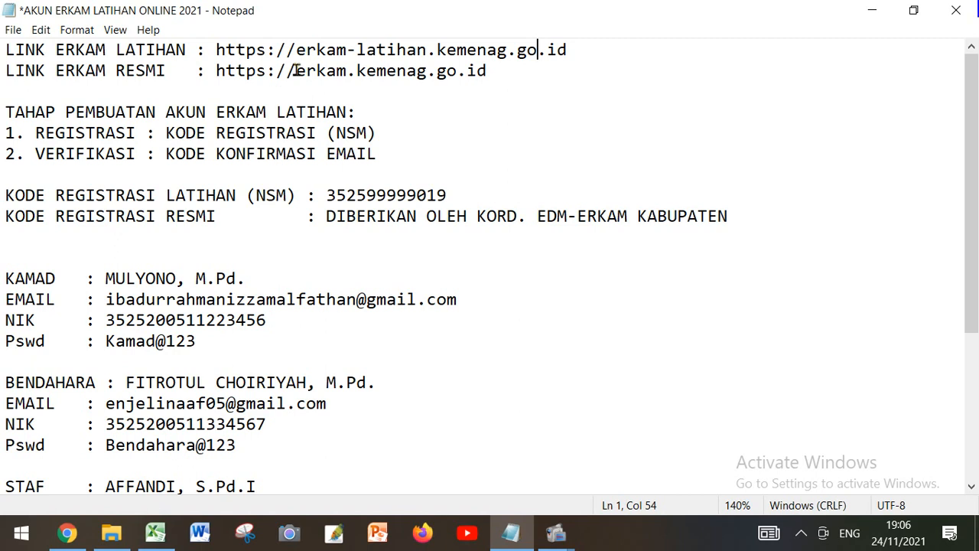
left_click_drag(295, 71, 487, 71)
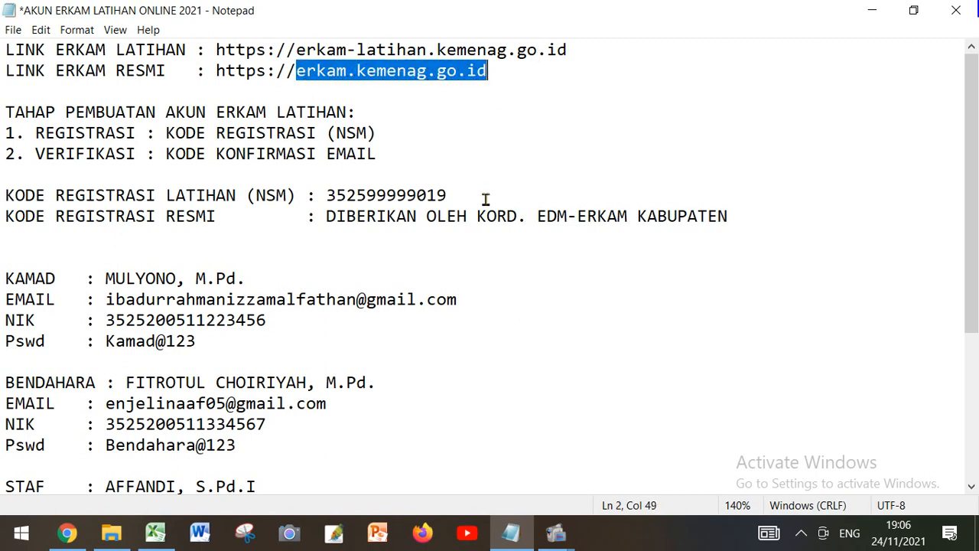
scroll(486, 180, "up", 5)
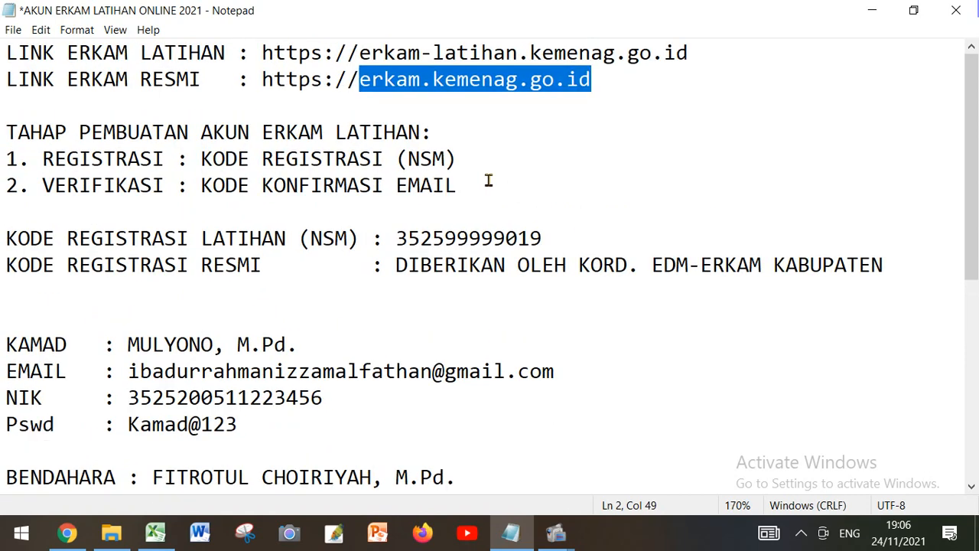
scroll(487, 180, "up", 2)
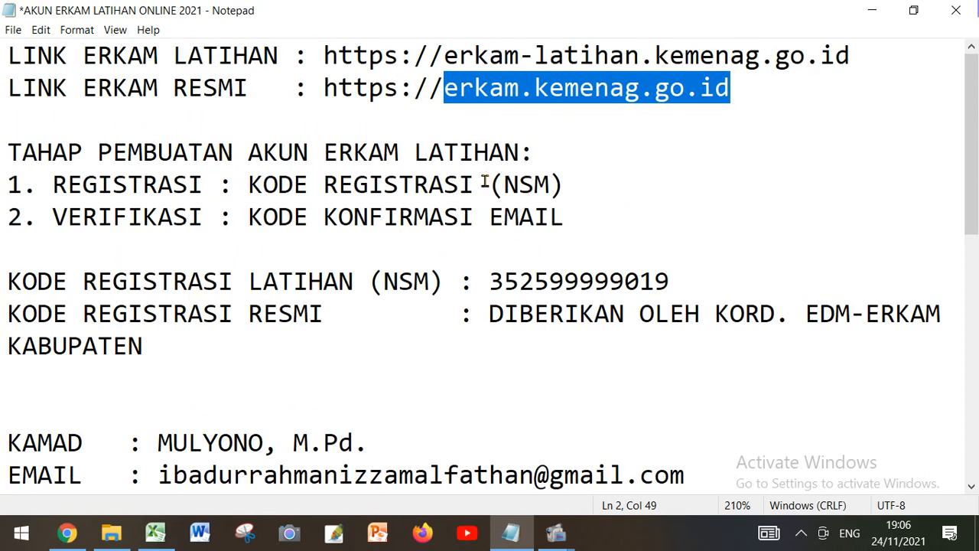
left_click(444, 215)
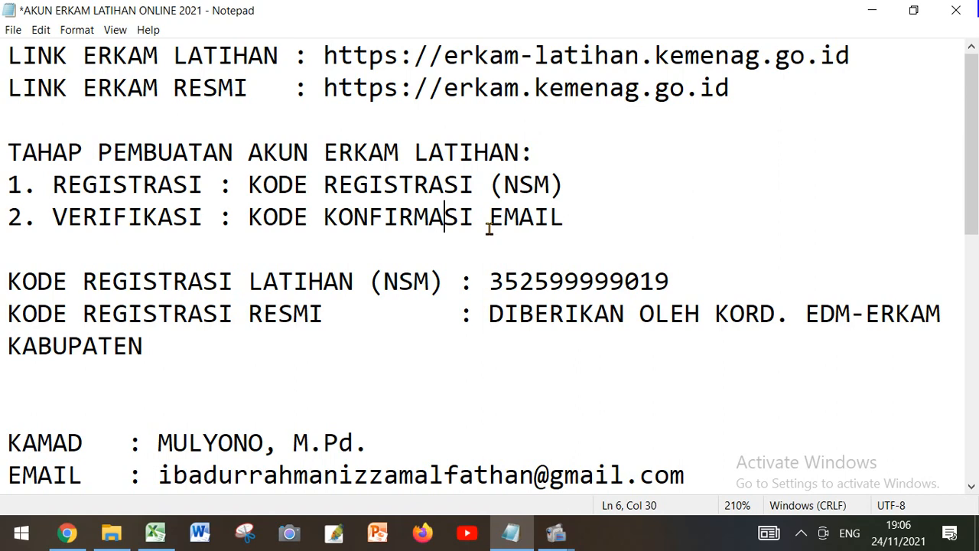
scroll(489, 230, "down", 1)
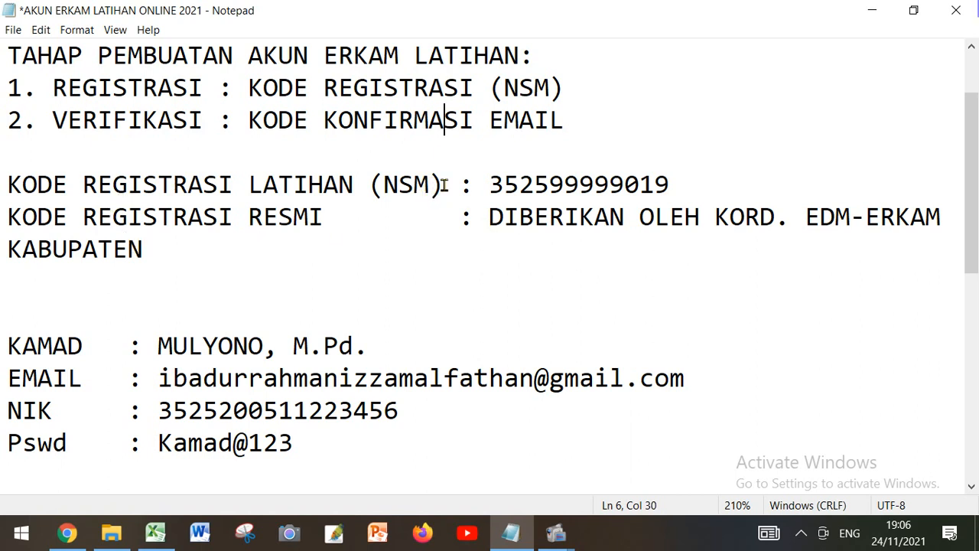
left_click(501, 181)
scroll(450, 236, "down", 2)
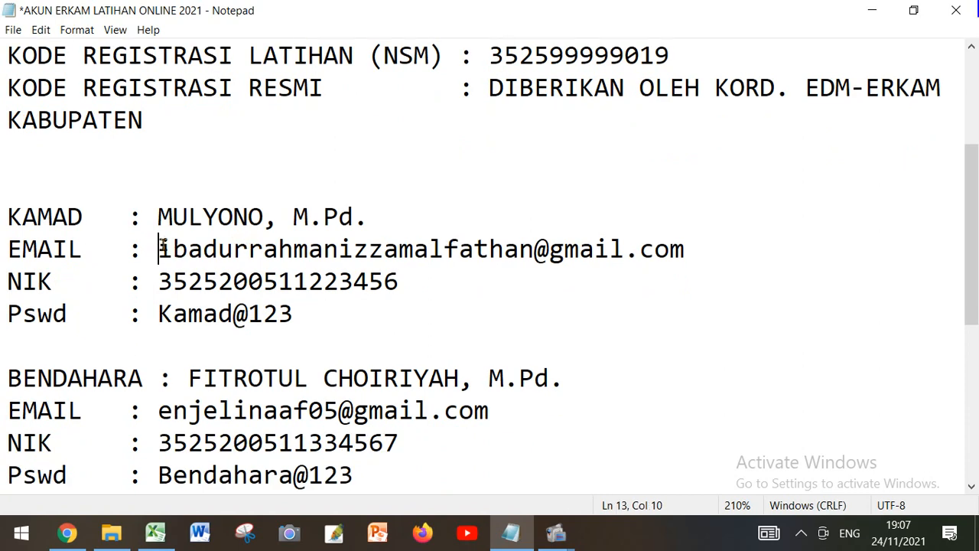
Examine the e-mail, NIK and password entries prepared for the Kamad, Bendahara and Staf accounts
left_click_drag(158, 248, 677, 247)
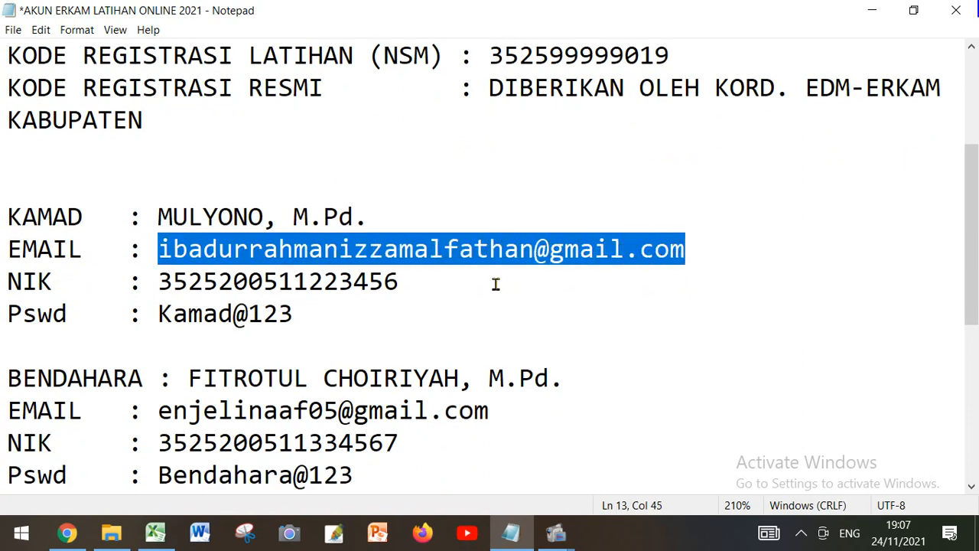
scroll(497, 282, "down", 2)
left_click(156, 281)
left_click_drag(155, 282, 474, 281)
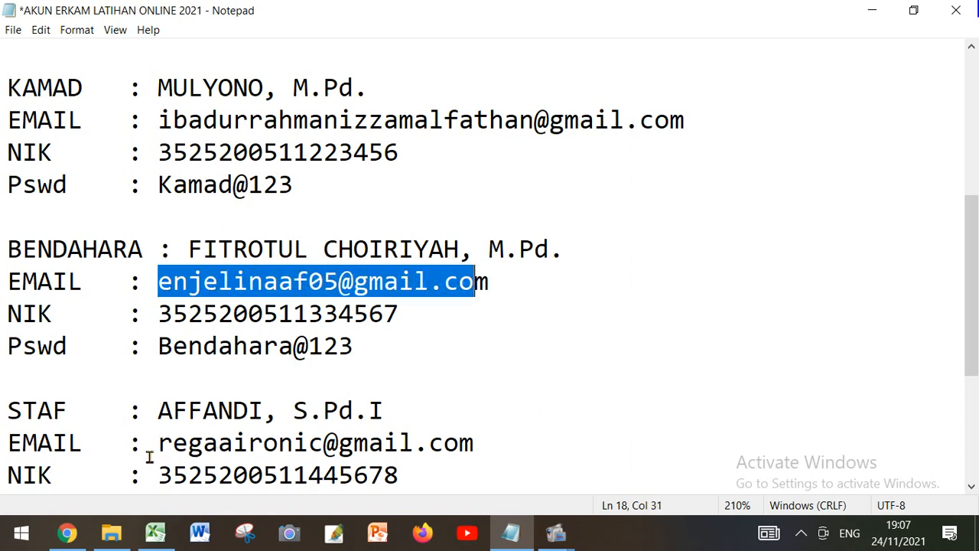
left_click_drag(155, 442, 470, 436)
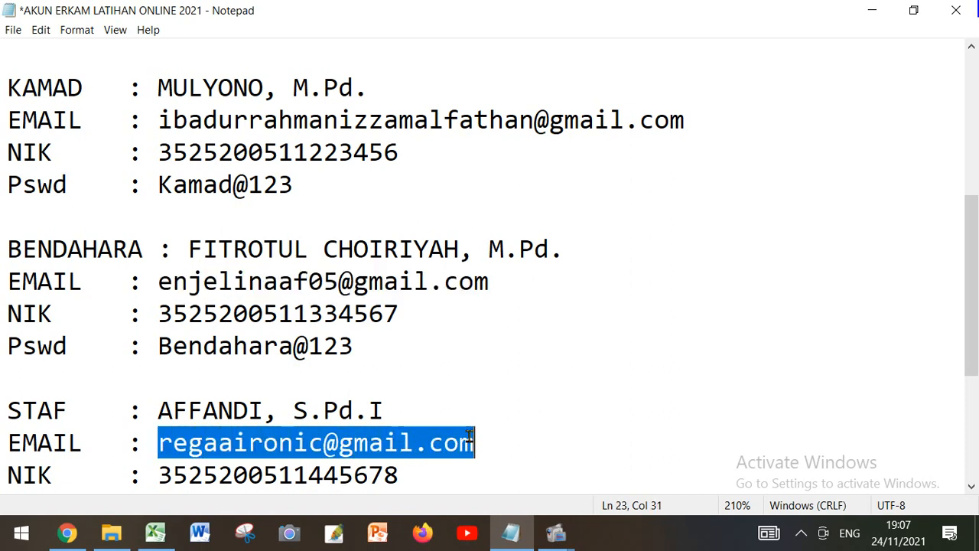
scroll(393, 404, "up", 1)
scroll(393, 404, "down", 1)
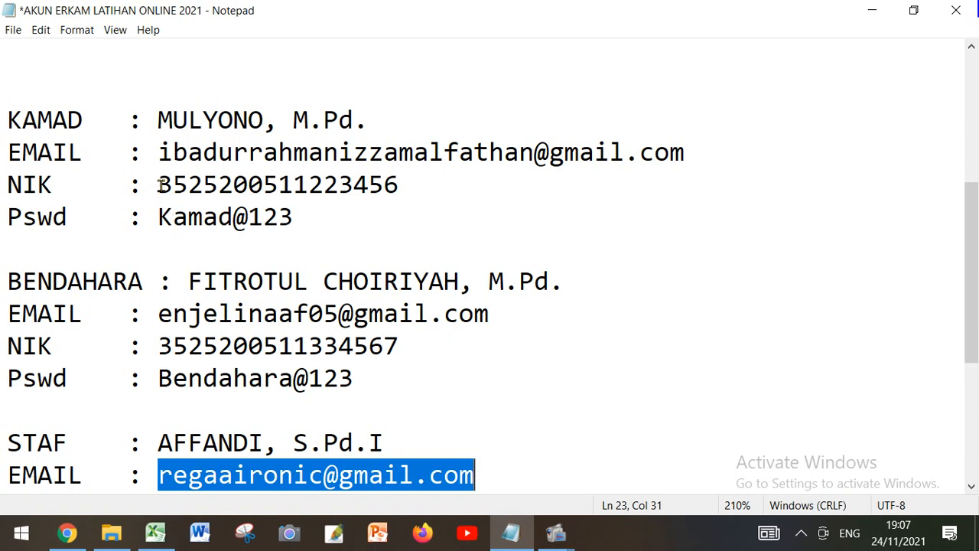
left_click_drag(158, 184, 392, 186)
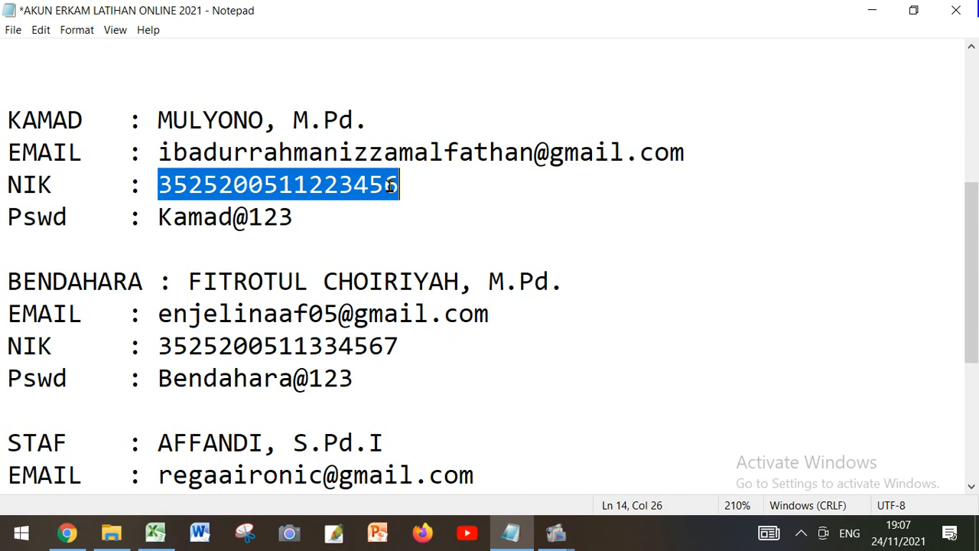
left_click(317, 233)
scroll(316, 231, "up", 1)
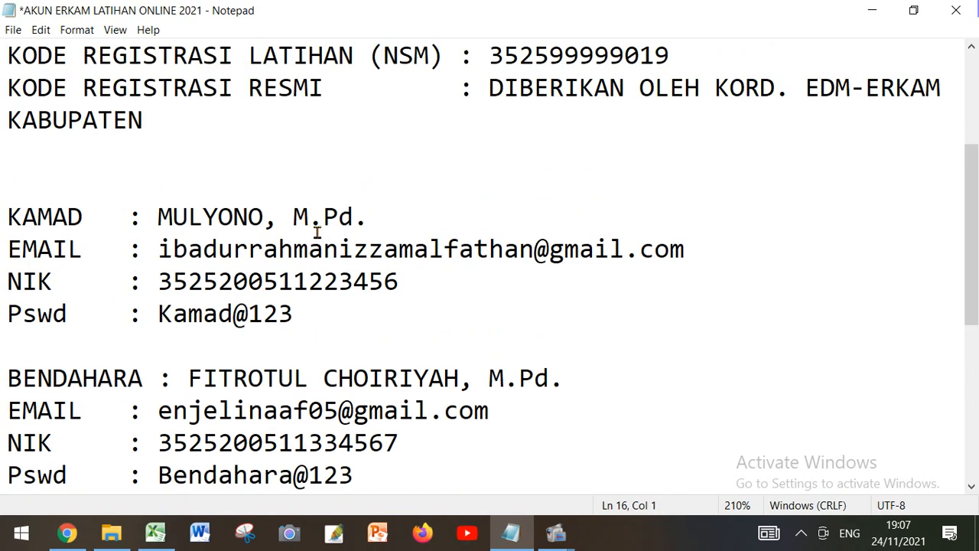
scroll(317, 231, "down", 1)
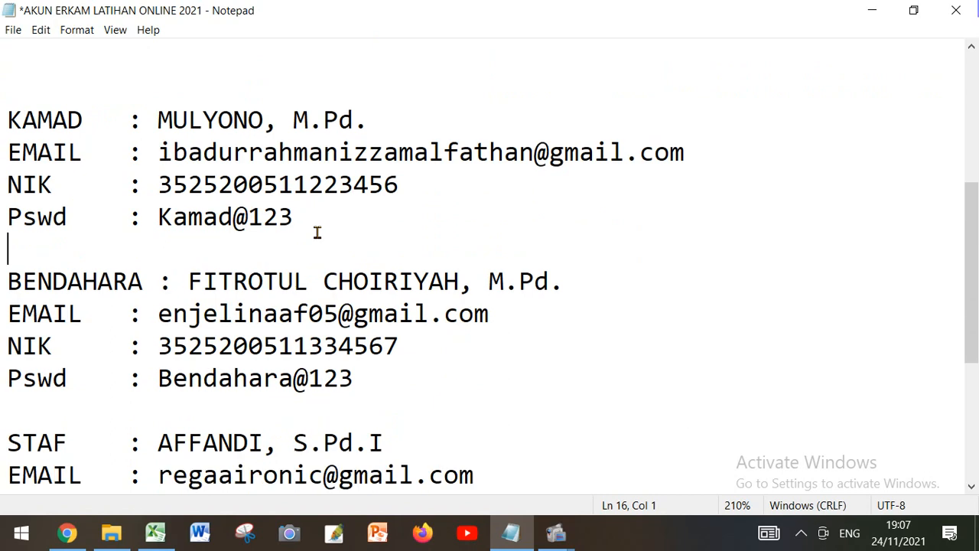
scroll(316, 232, "up", 1)
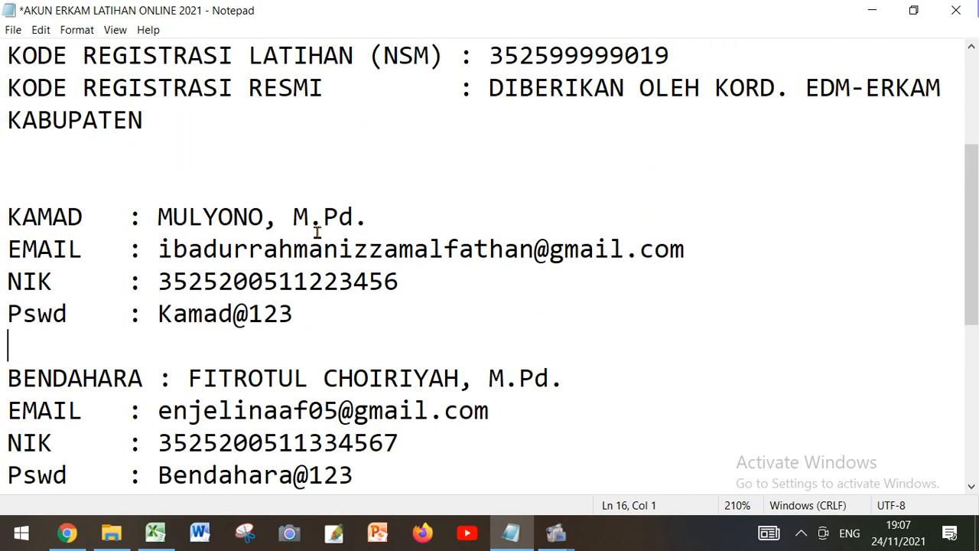
scroll(317, 231, "down", 1)
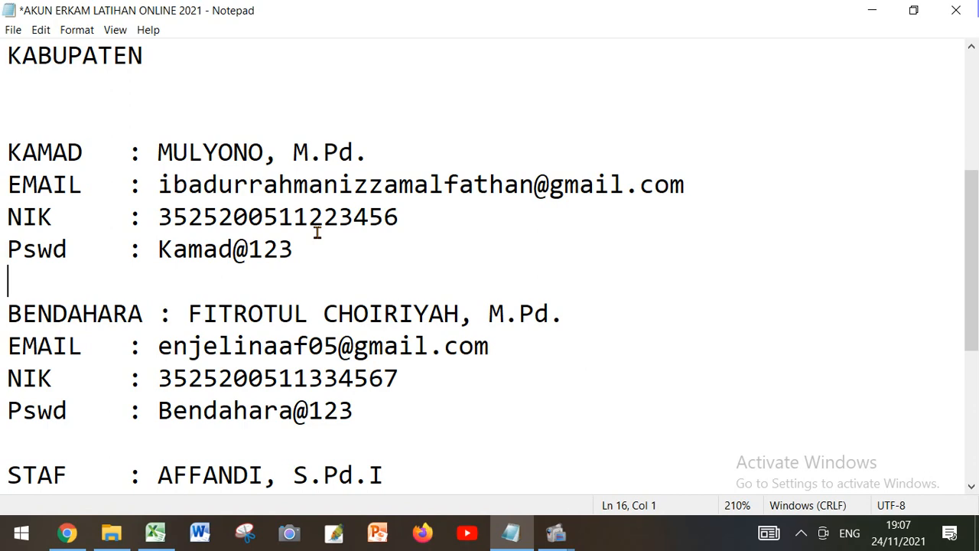
scroll(316, 233, "up", 3)
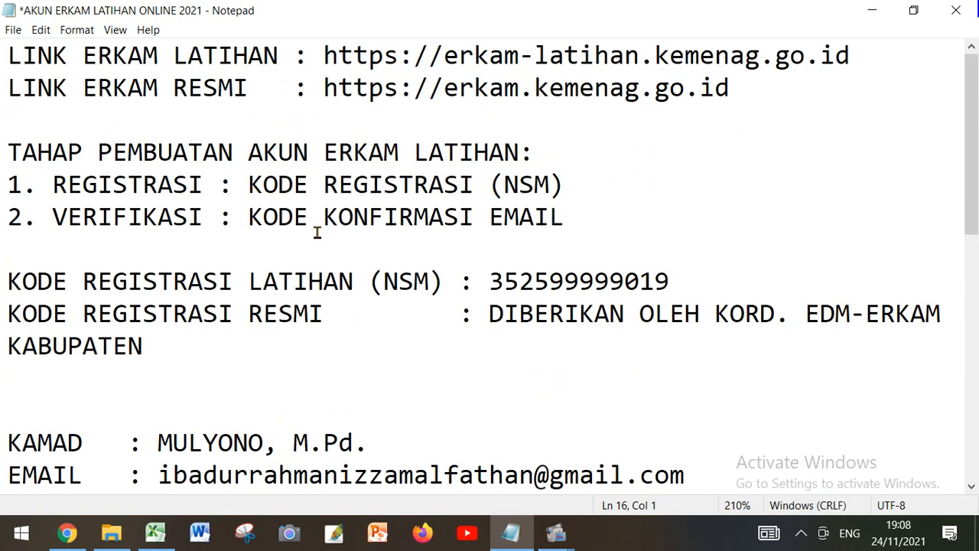
left_click(68, 539)
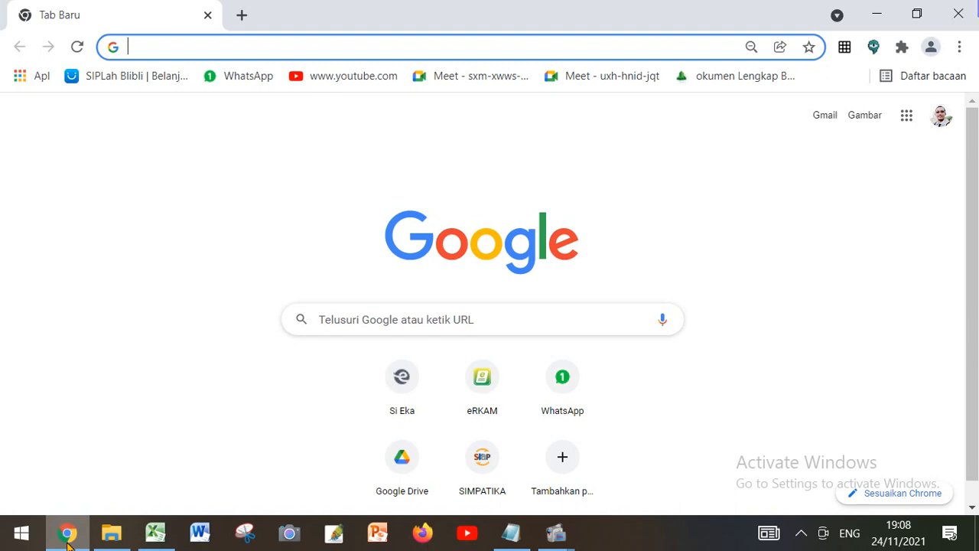
left_click(461, 247)
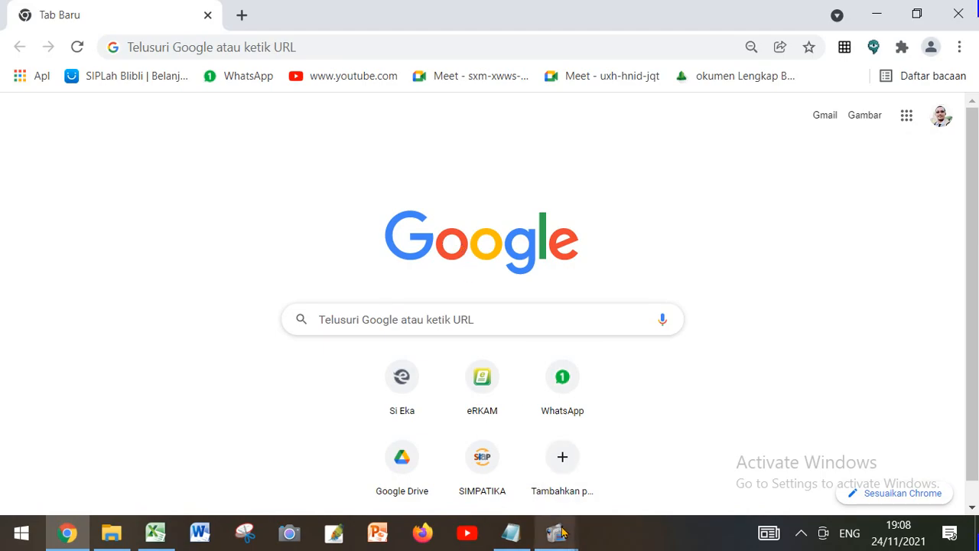
mouse_move(556, 533)
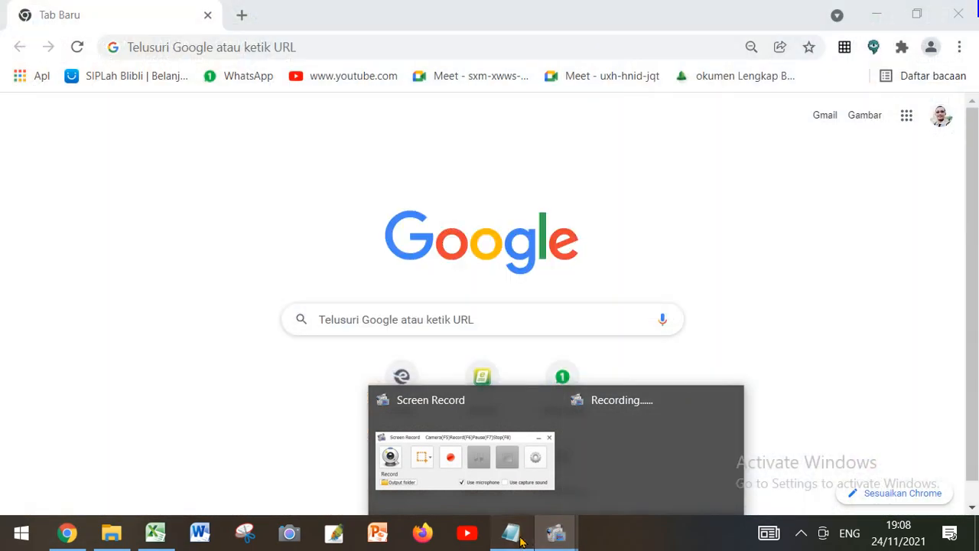
left_click(511, 533)
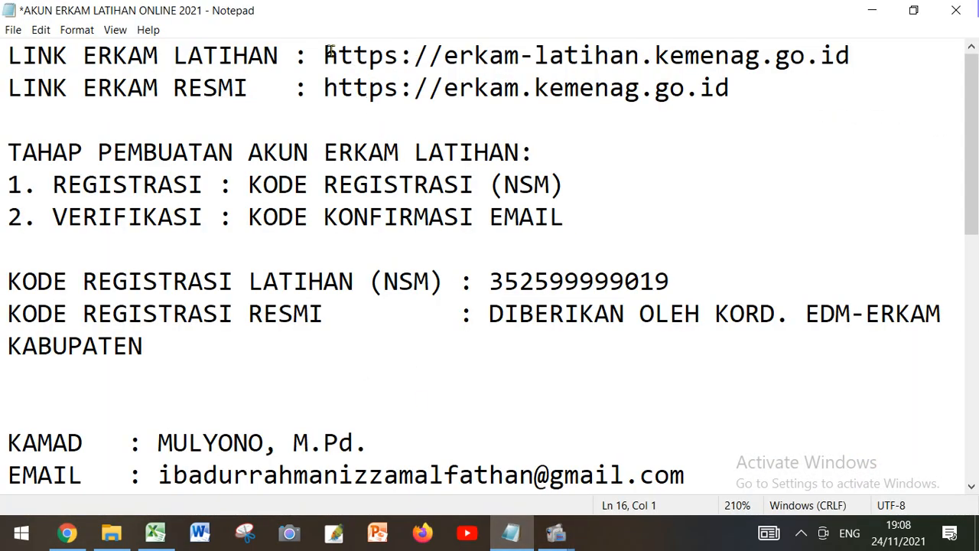
left_click_drag(322, 55, 848, 55)
right_click(694, 53)
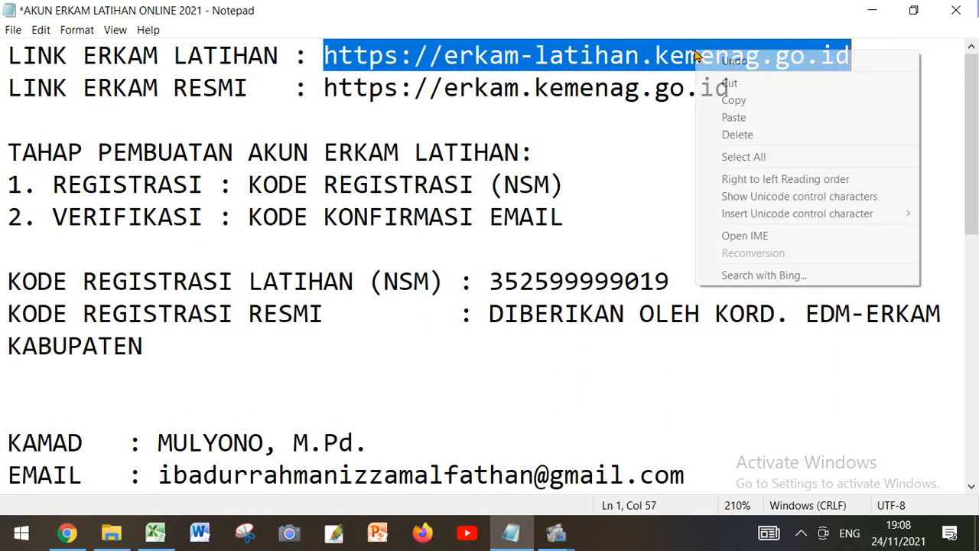
left_click(732, 102)
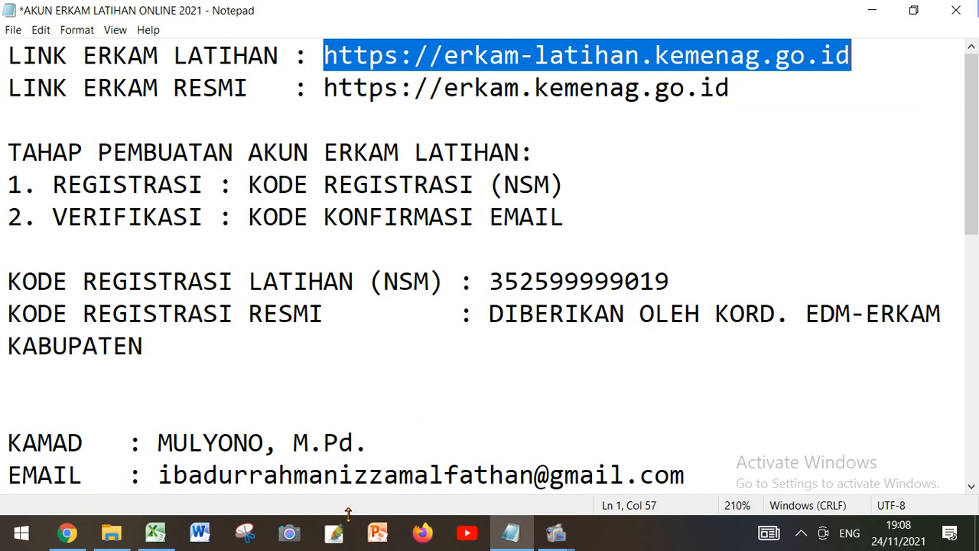
left_click(68, 533)
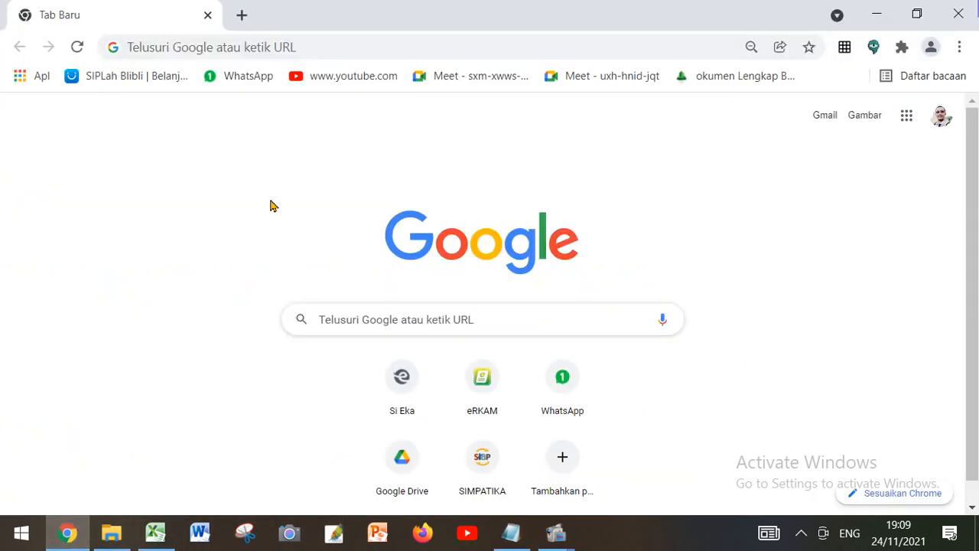
left_click(284, 46)
right_click(286, 47)
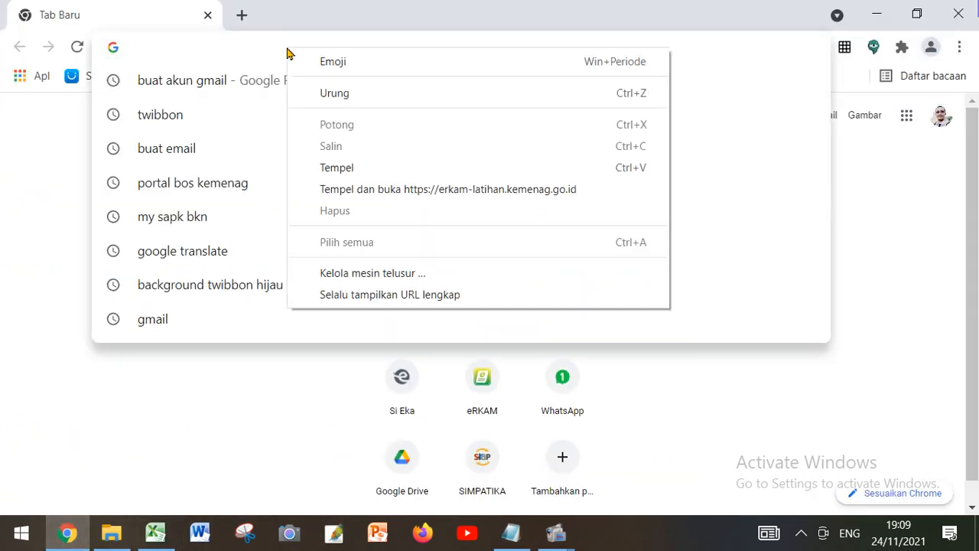
left_click(364, 175)
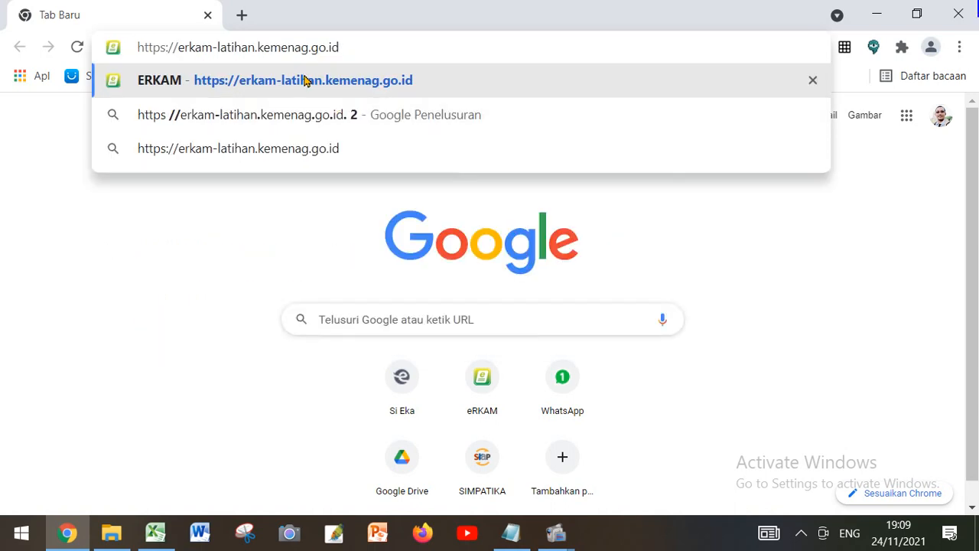
left_click(304, 80)
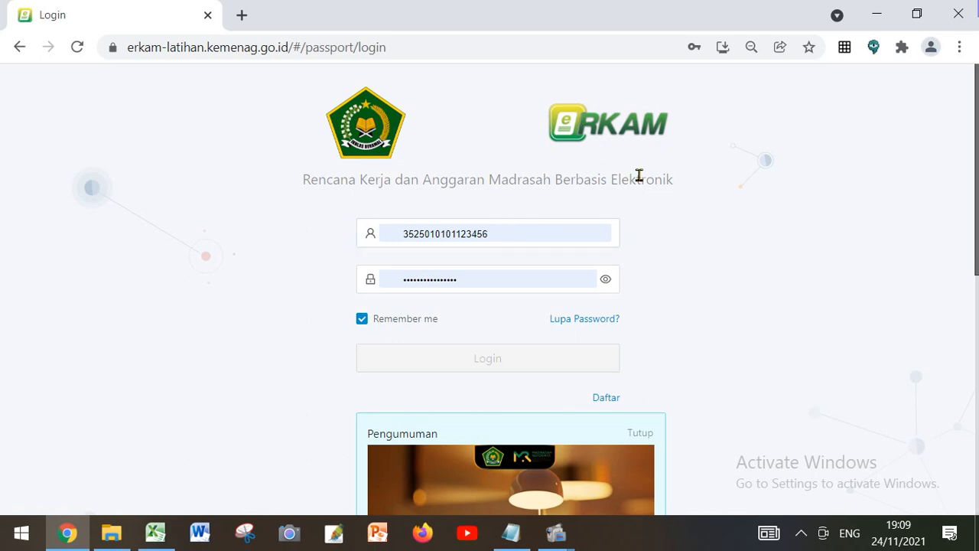
scroll(699, 302, "down", 1)
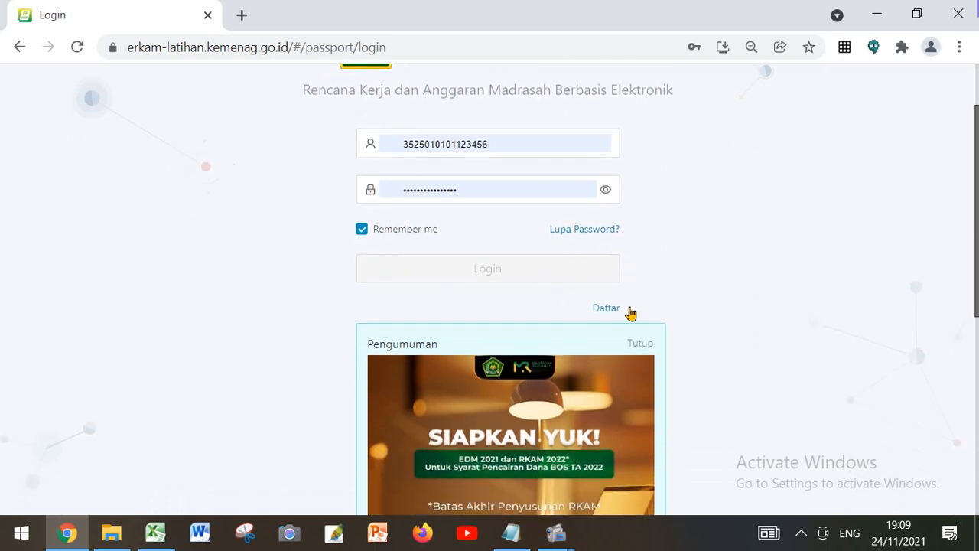
left_click(604, 308)
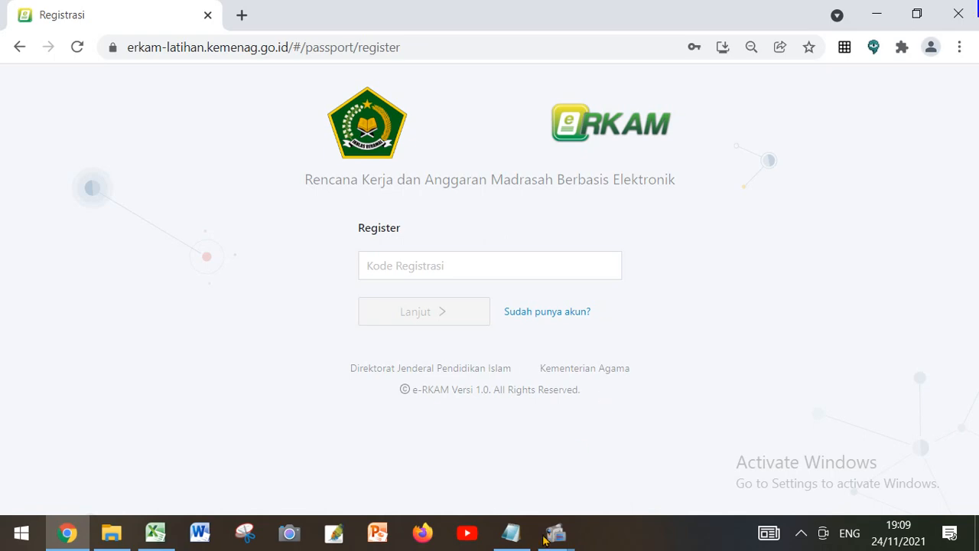
Switch to the Notepad notes and copy the training registration code (NSM)
left_click(503, 448)
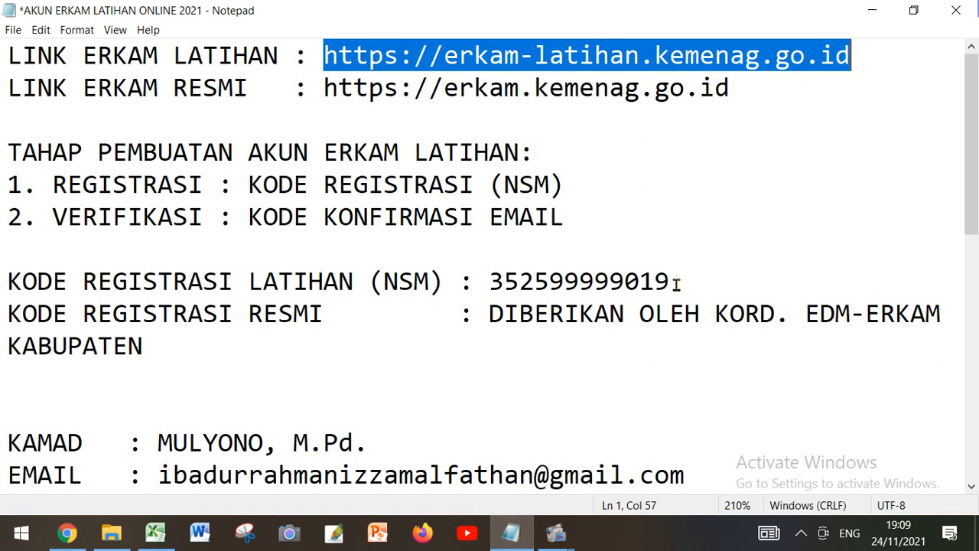
left_click_drag(673, 279, 497, 279)
right_click(497, 279)
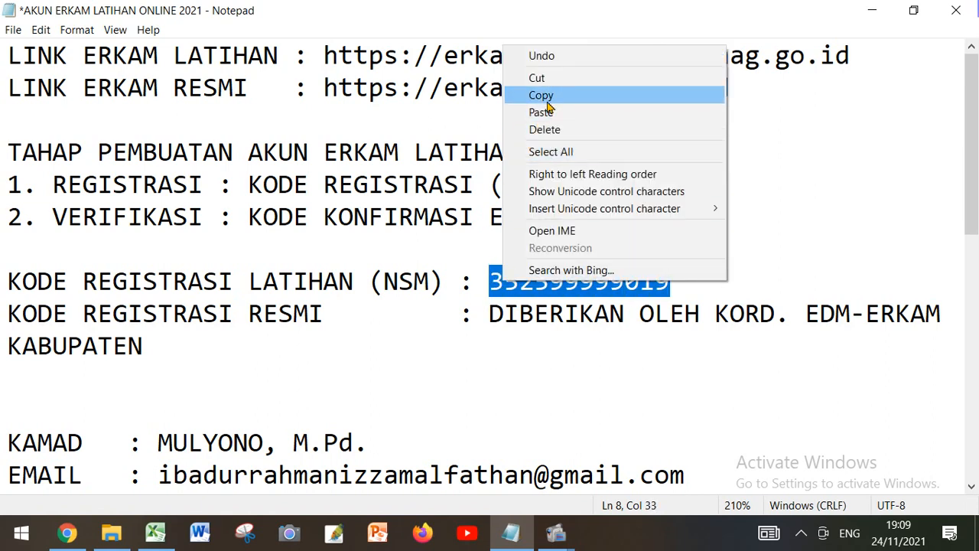
left_click(543, 96)
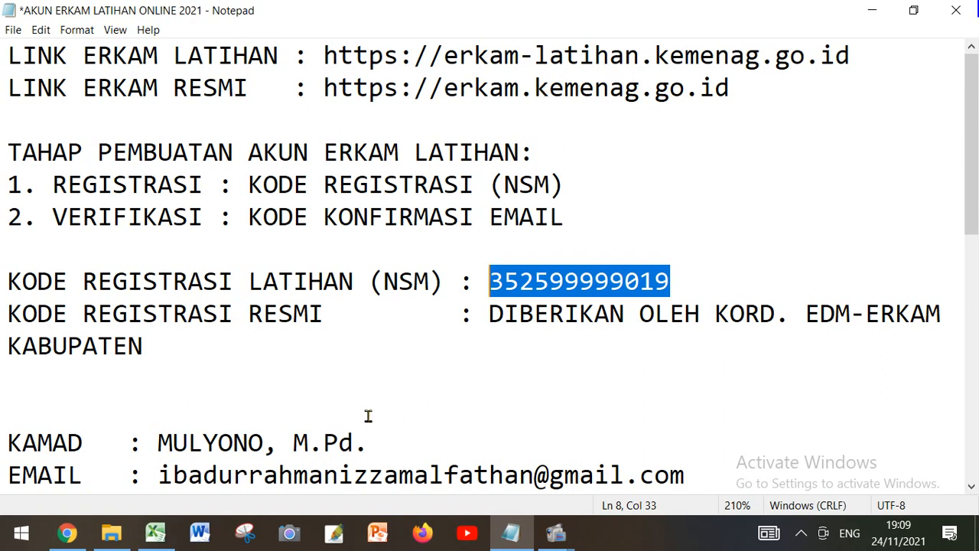
Switch to Chrome, paste the copied NSM code as the Kode Registrasi and continue to the registration form
left_click(75, 541)
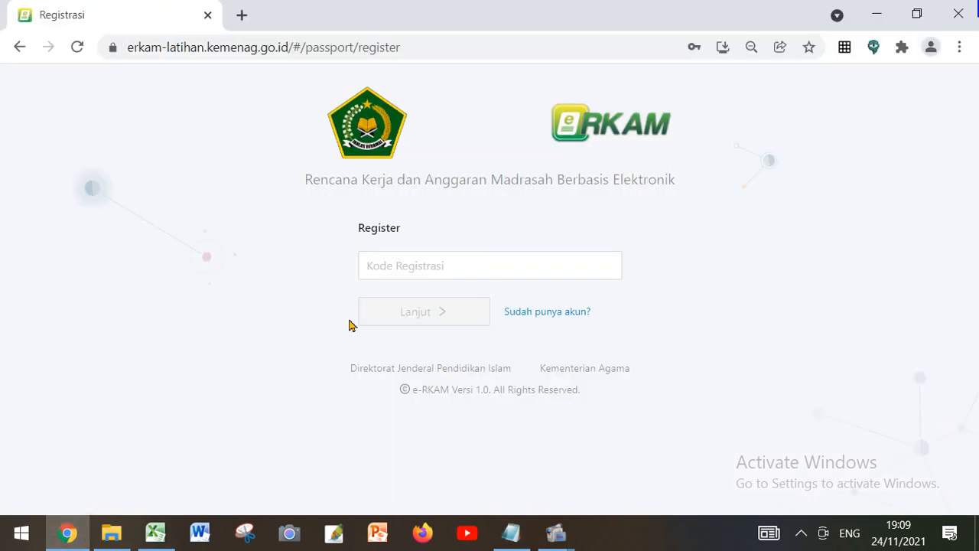
left_click(377, 266)
right_click(380, 268)
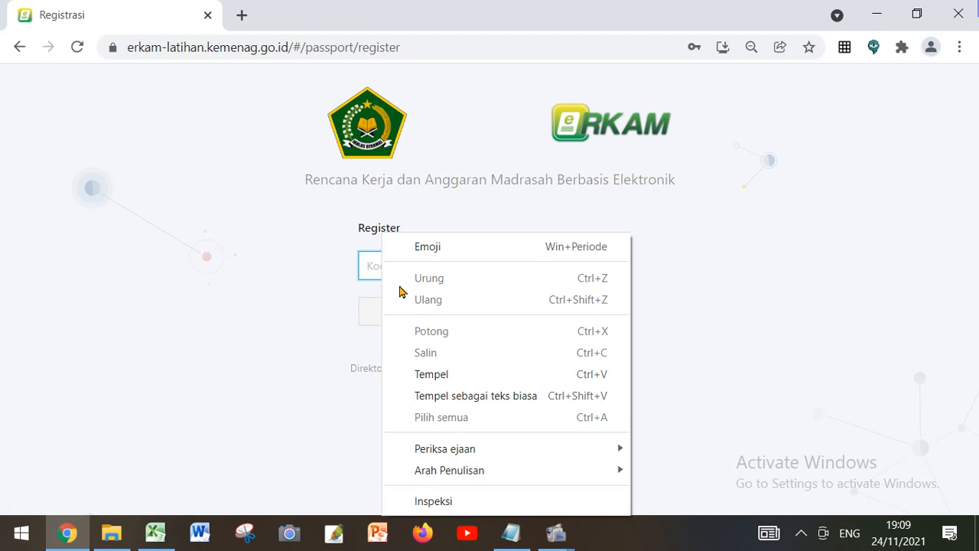
left_click(436, 374)
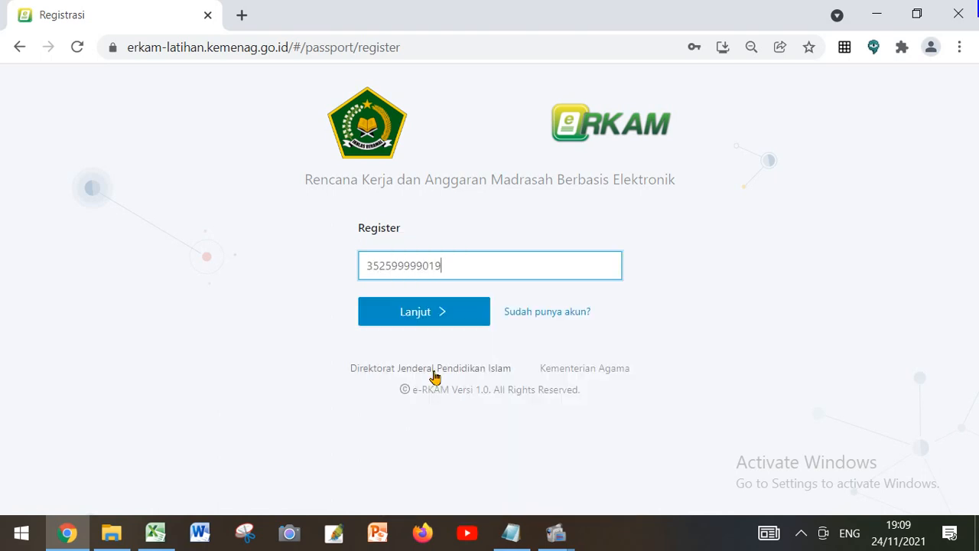
key("ctrl+plus")
key("ctrl+plus")
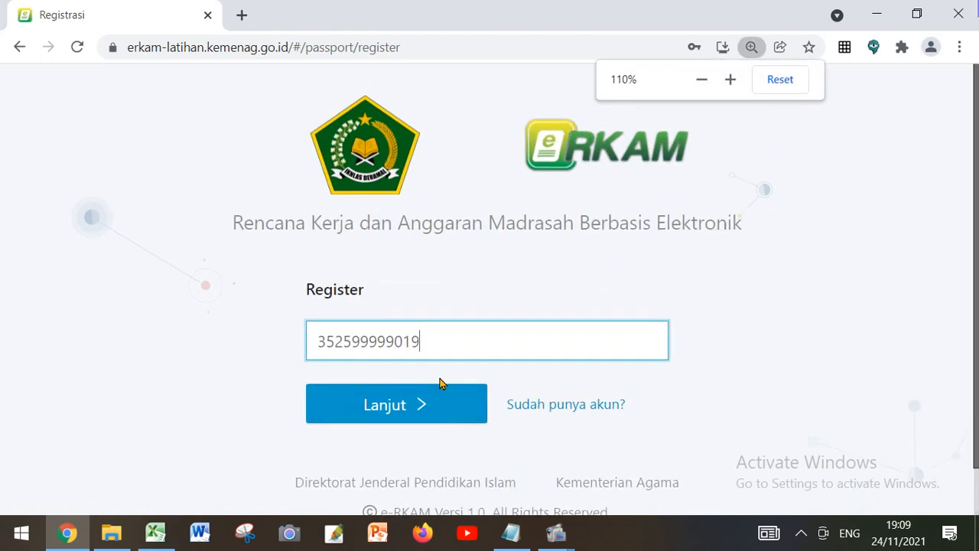
scroll(465, 321, "down", 1)
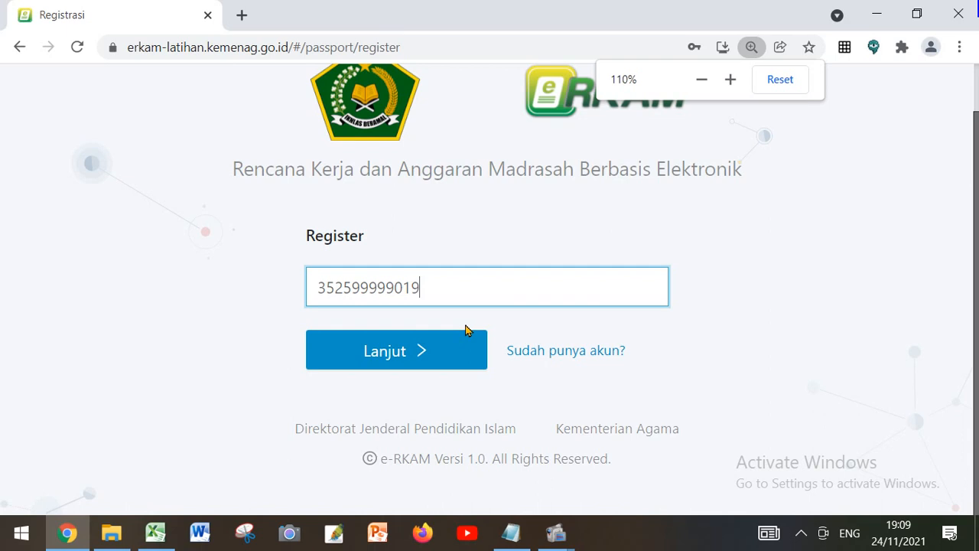
left_click(413, 358)
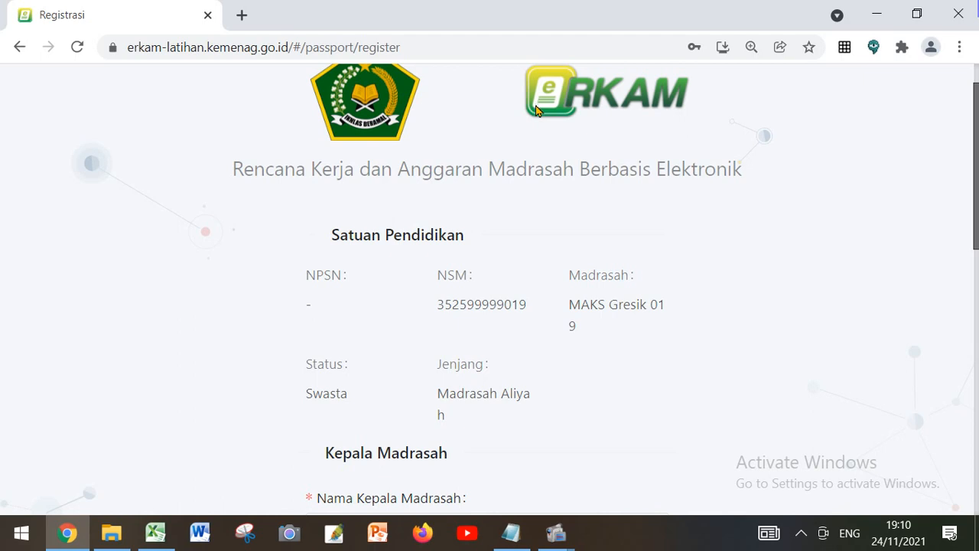
Fill in Nama Kepala Madrasah with the head's name from the saved suggestions
scroll(527, 160, "down", 4)
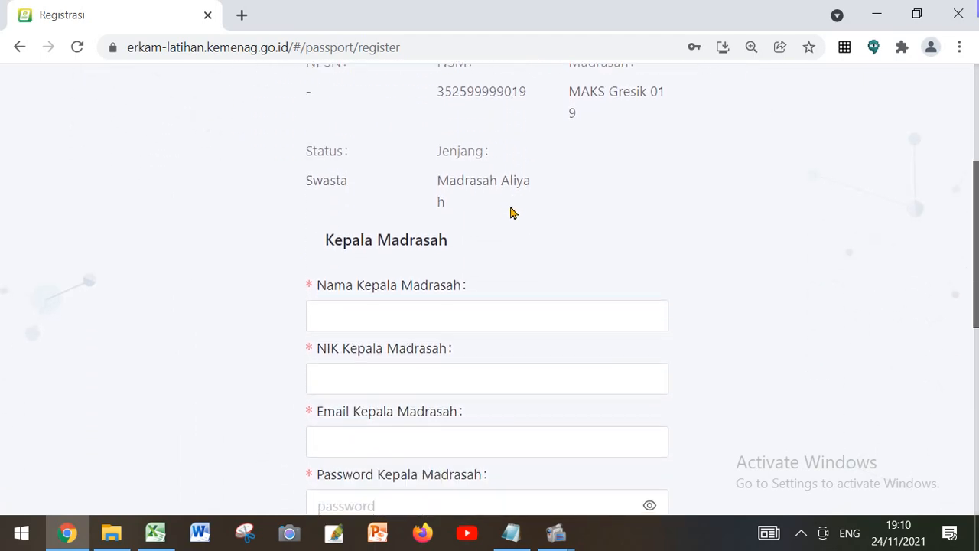
scroll(504, 212, "up", 1)
key("ctrl+plus")
key("ctrl+plus")
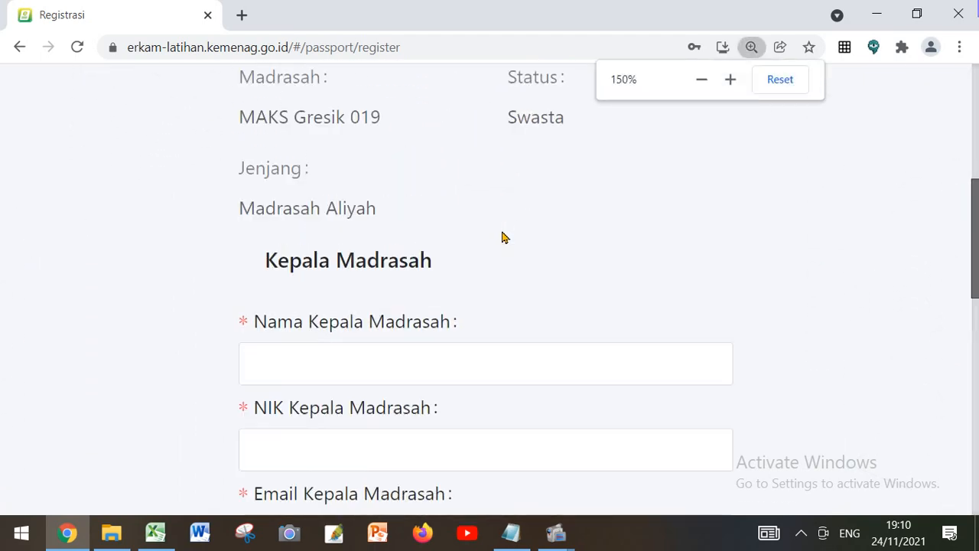
scroll(502, 233, "down", 1)
scroll(502, 237, "down", 1)
scroll(498, 233, "down", 1)
left_click(498, 229)
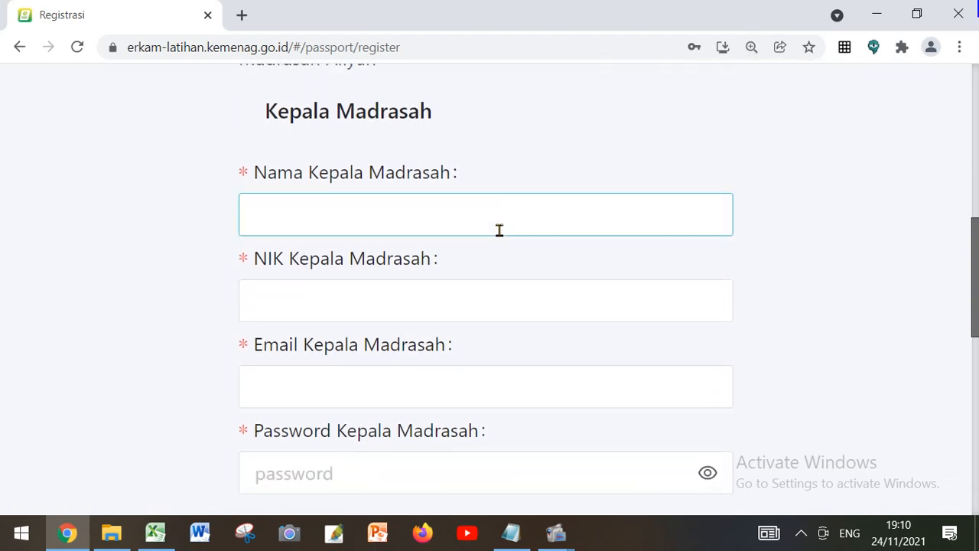
left_click(376, 204)
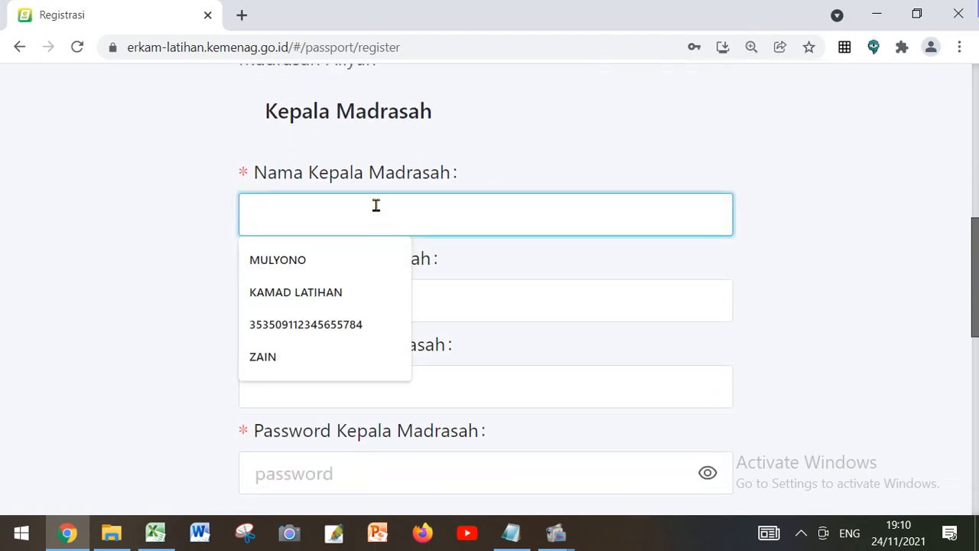
left_click(354, 257)
Copy the Kamad's NIK from the Notepad notes and paste it into NIK Kepala Madrasah in Chrome
scroll(374, 223, "down", 1)
scroll(375, 223, "down", 1)
left_click(365, 238)
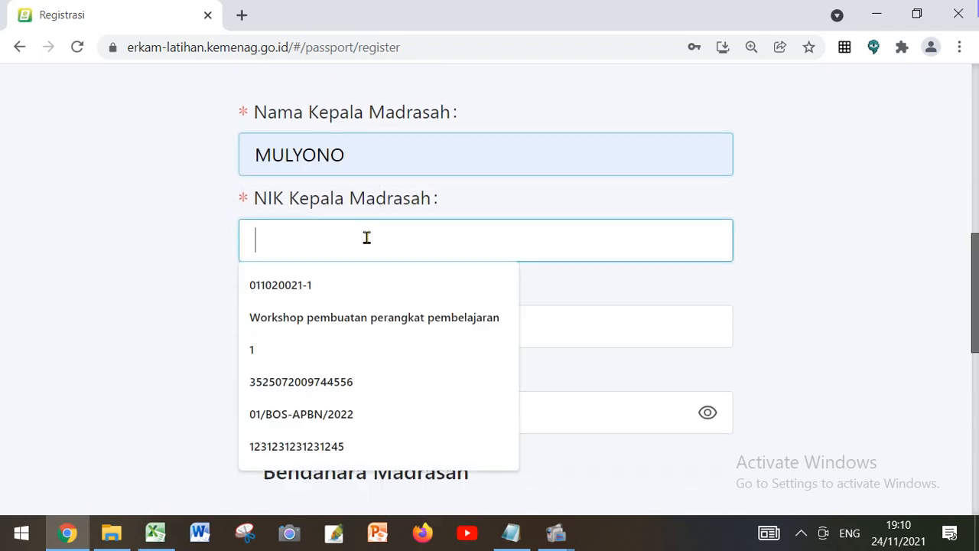
left_click(511, 532)
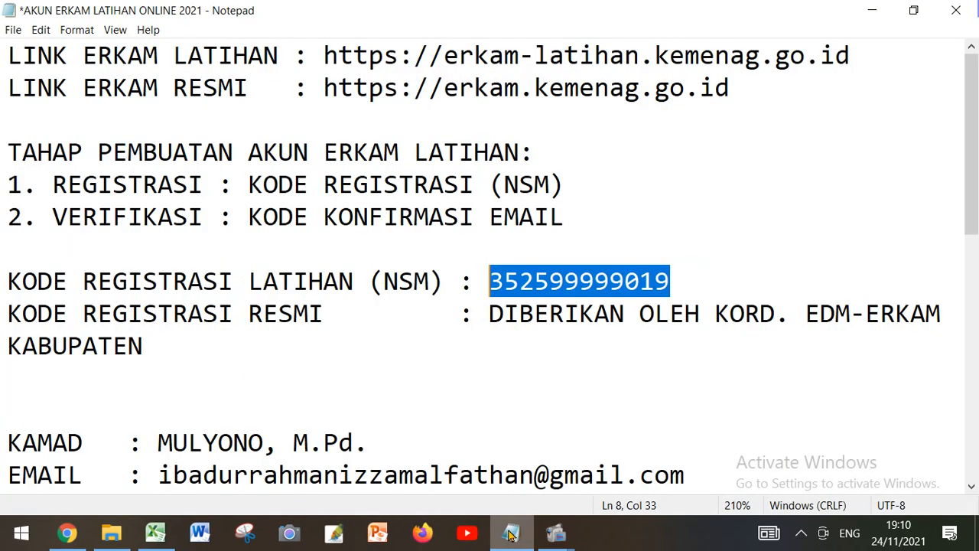
scroll(450, 360, "down", 1)
scroll(450, 360, "down", 1)
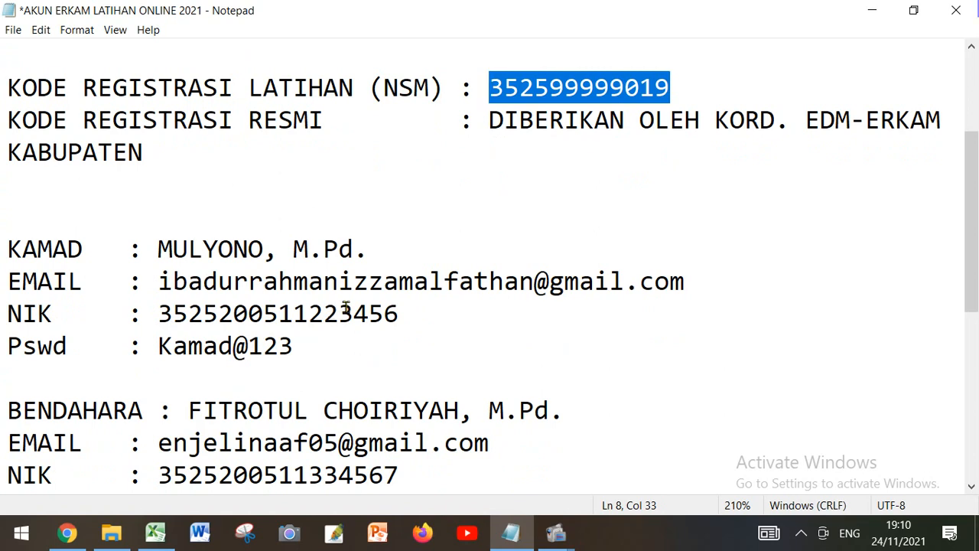
left_click_drag(157, 314, 401, 304)
right_click(376, 320)
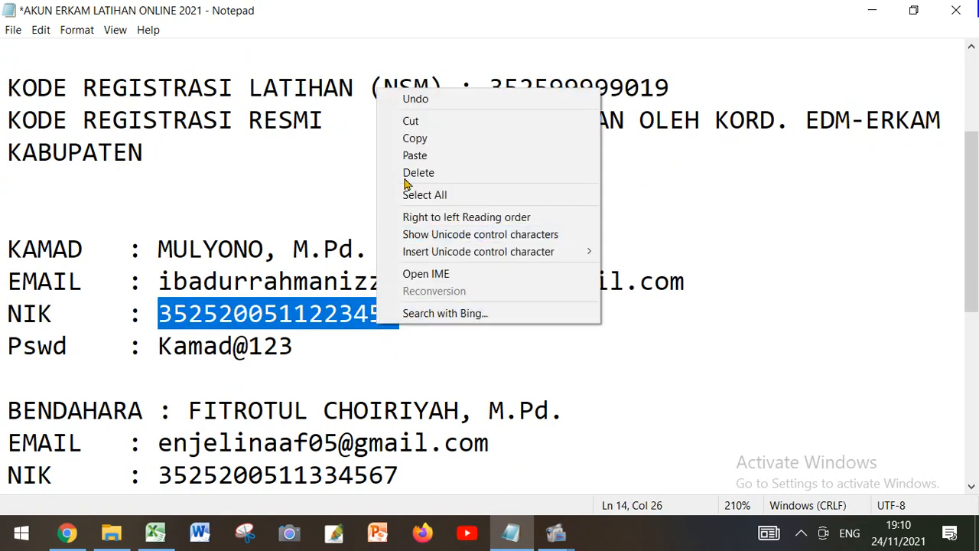
left_click(413, 137)
left_click(67, 533)
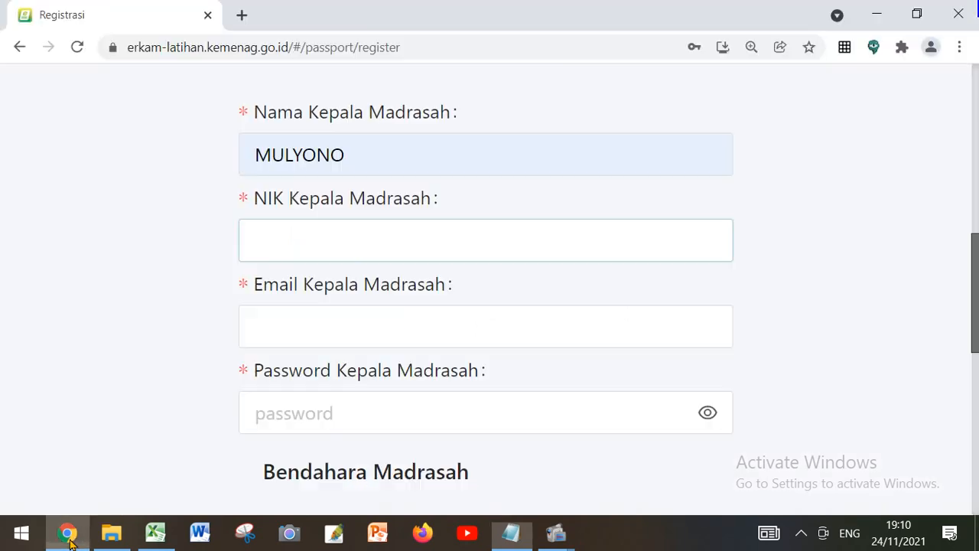
right_click(257, 233)
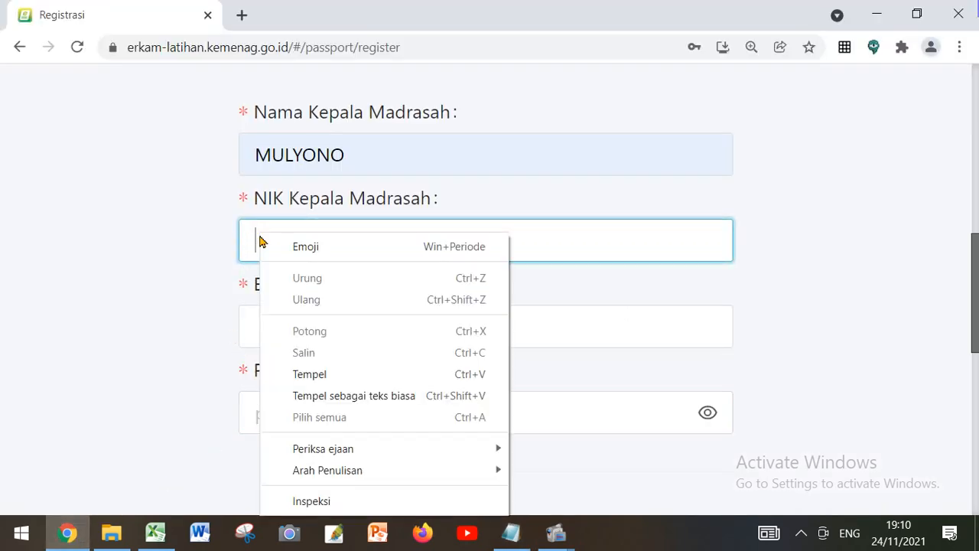
left_click(323, 377)
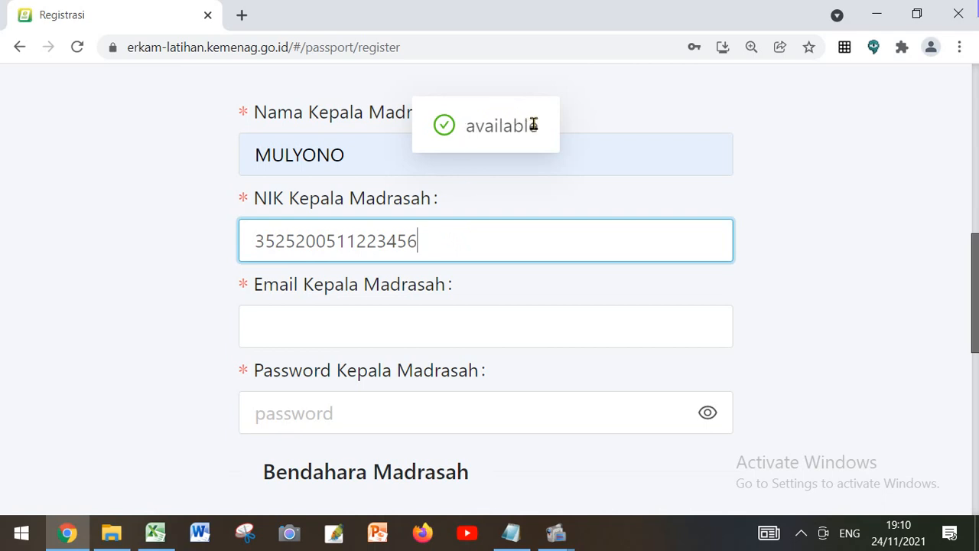
Copy the Kamad's e-mail address from the Notepad notes and paste it into Email Kepala Madrasah in Chrome
left_click(380, 337)
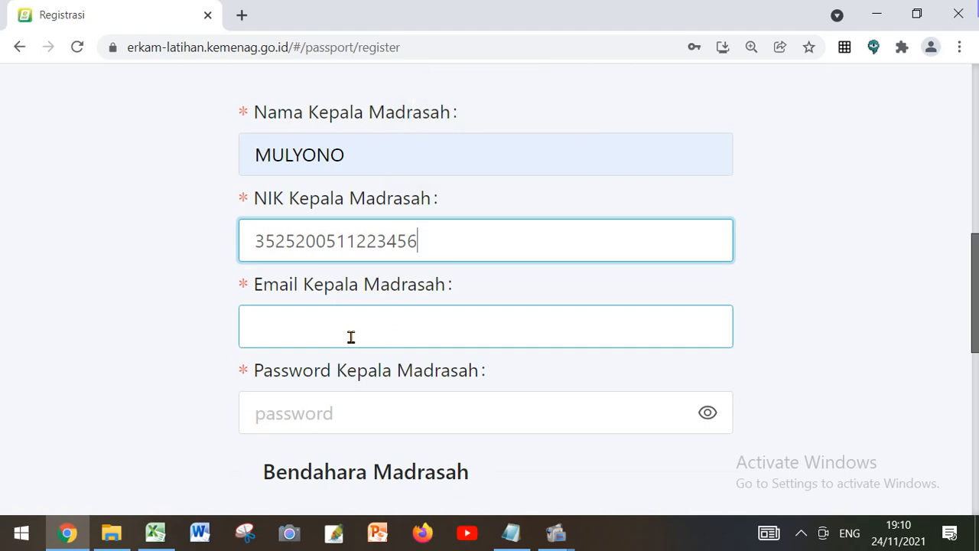
left_click(349, 337)
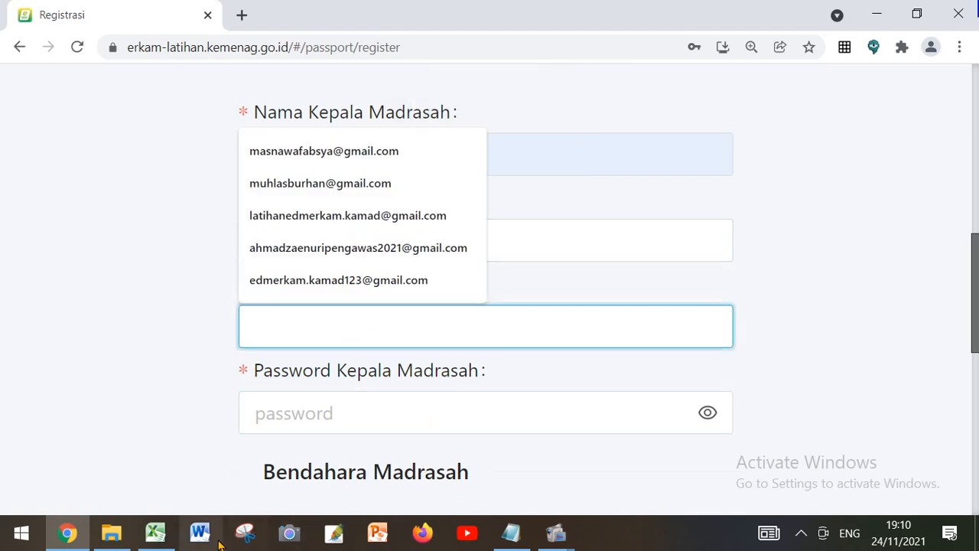
left_click(511, 533)
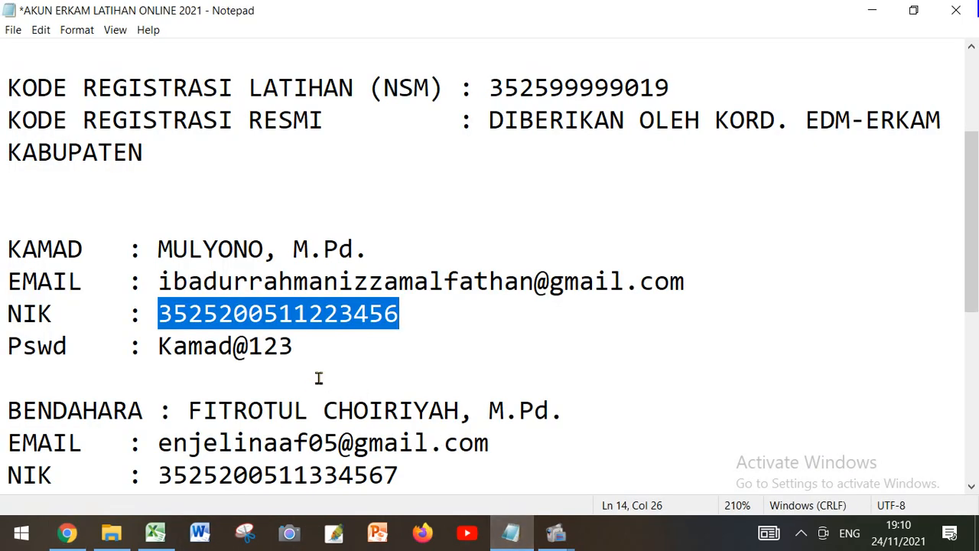
left_click_drag(159, 282, 686, 282)
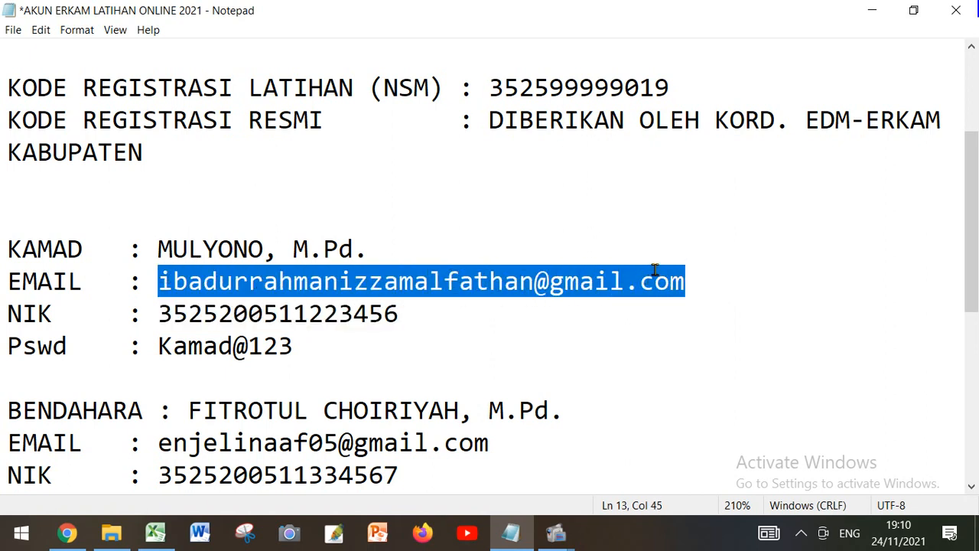
right_click(656, 272)
left_click(696, 322)
left_click(68, 535)
left_click(267, 343)
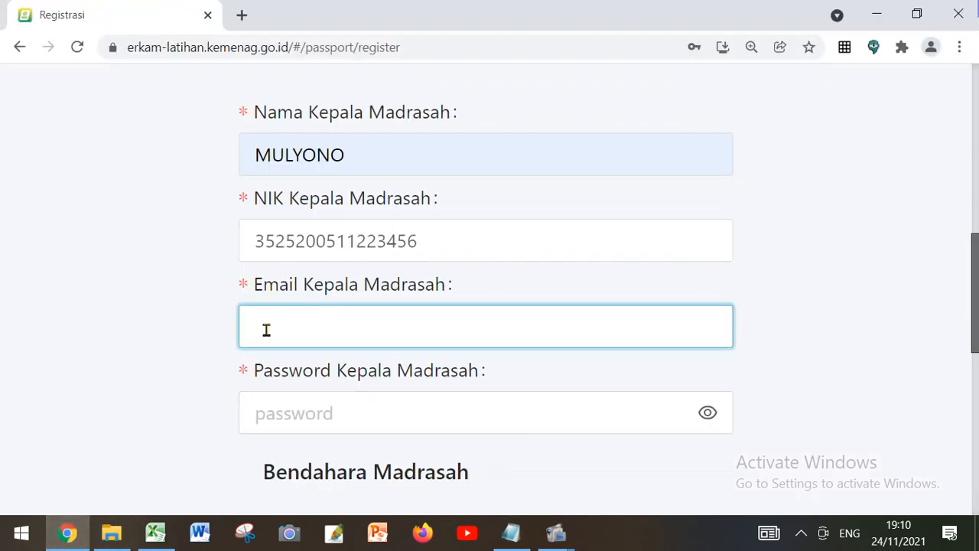
right_click(268, 334)
left_click(305, 193)
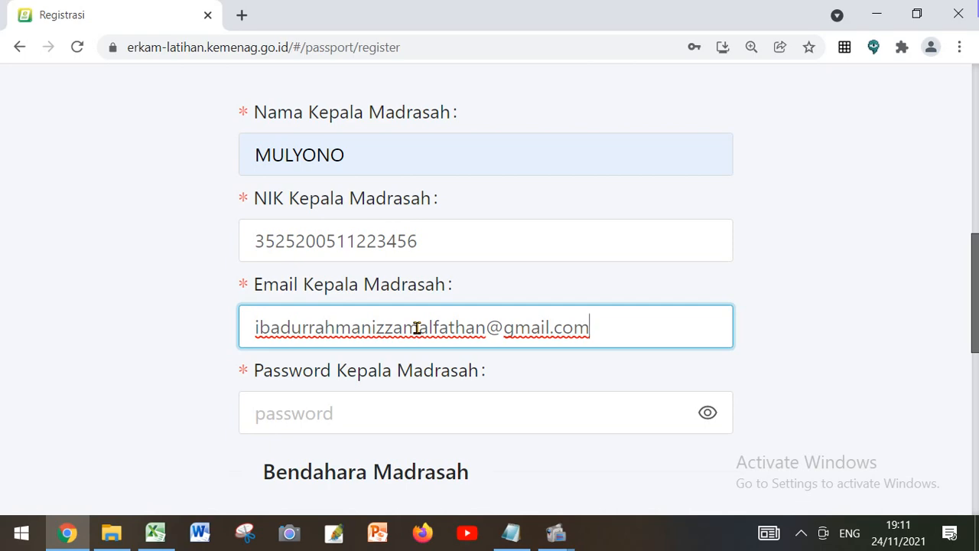
Copy the Kamad's password from the Notepad notes, paste it into Password Kepala Madrasah in Chrome and reveal it
scroll(417, 327, "down", 1)
left_click(350, 321)
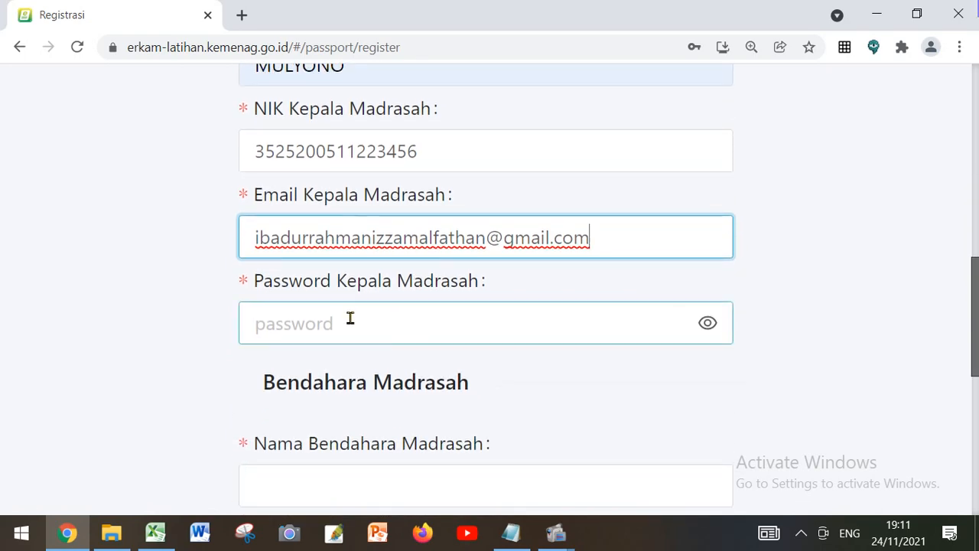
left_click(510, 532)
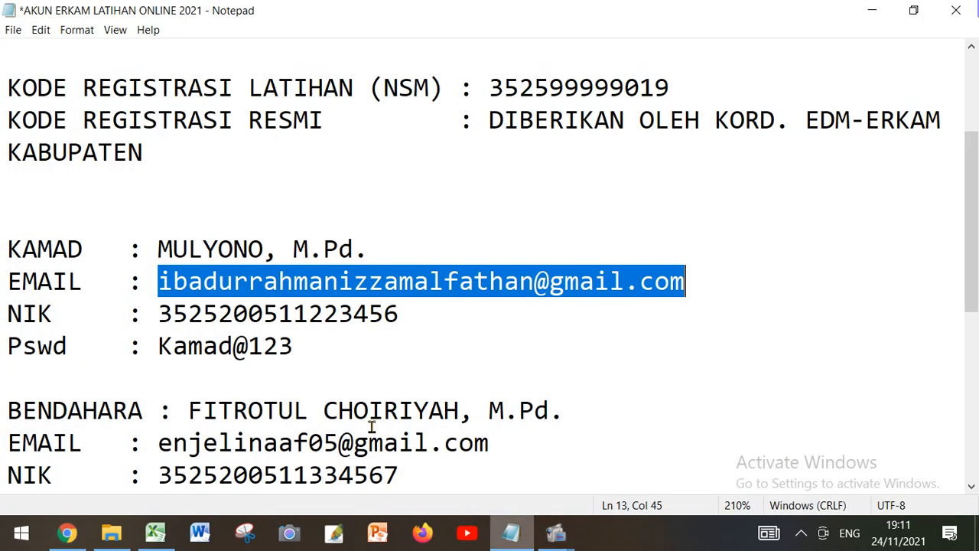
scroll(168, 285, "down", 1)
left_click_drag(159, 281, 284, 280)
right_click(284, 277)
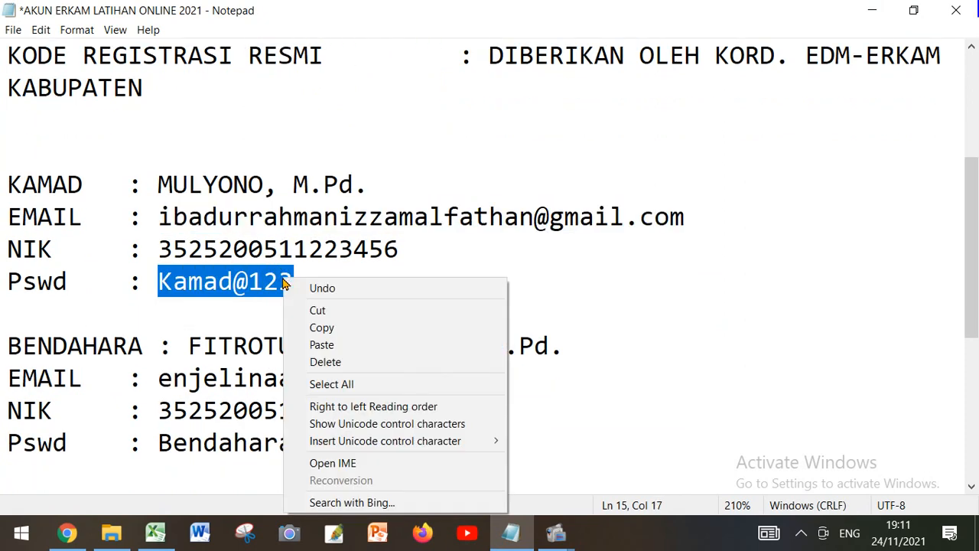
left_click(330, 327)
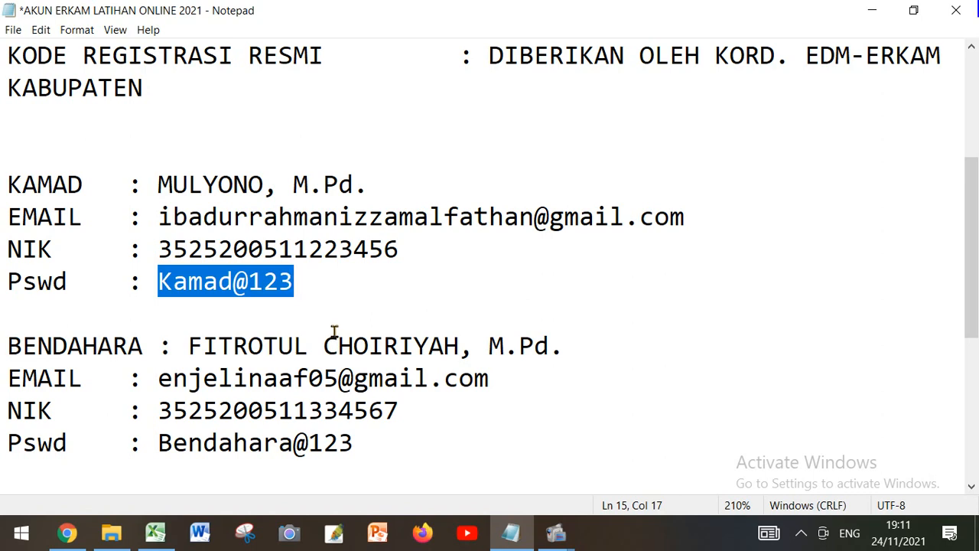
left_click(67, 532)
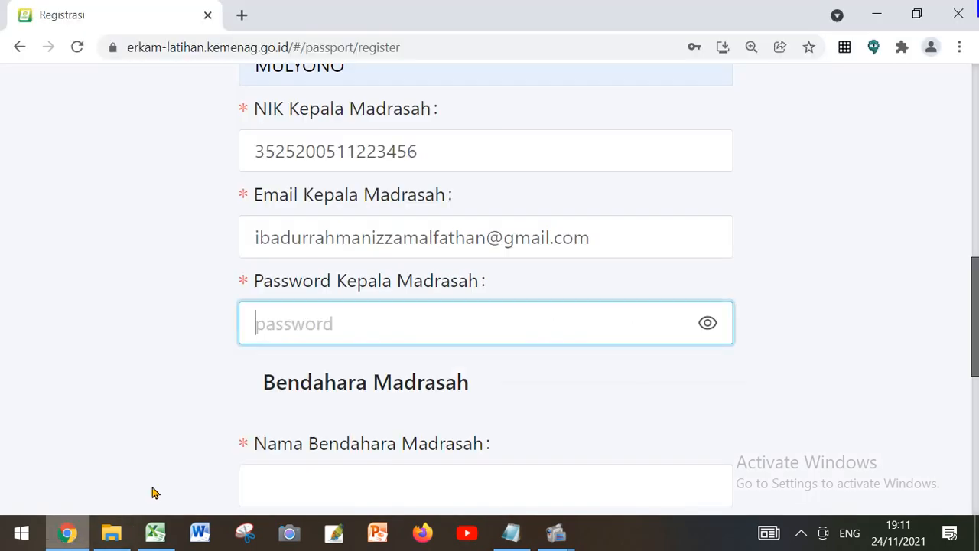
right_click(267, 323)
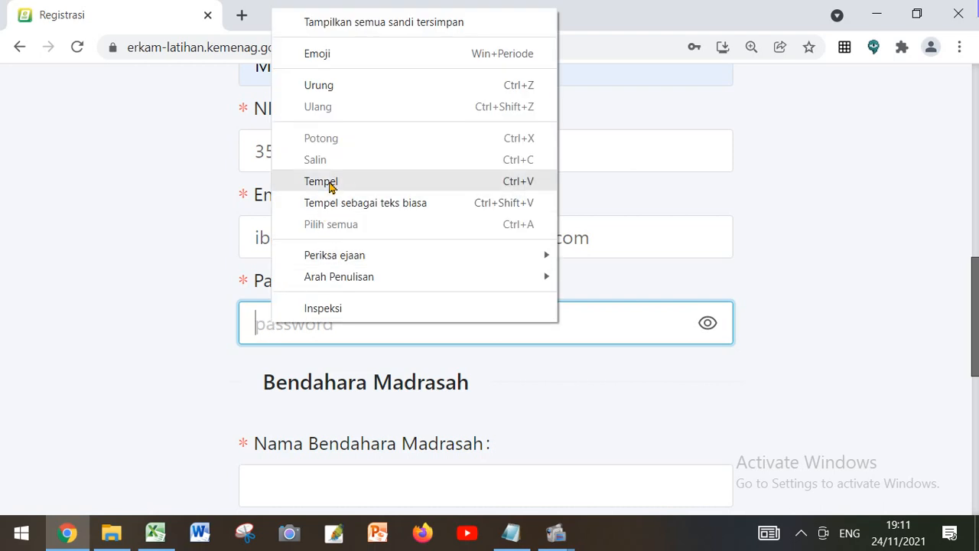
left_click(321, 181)
left_click(711, 329)
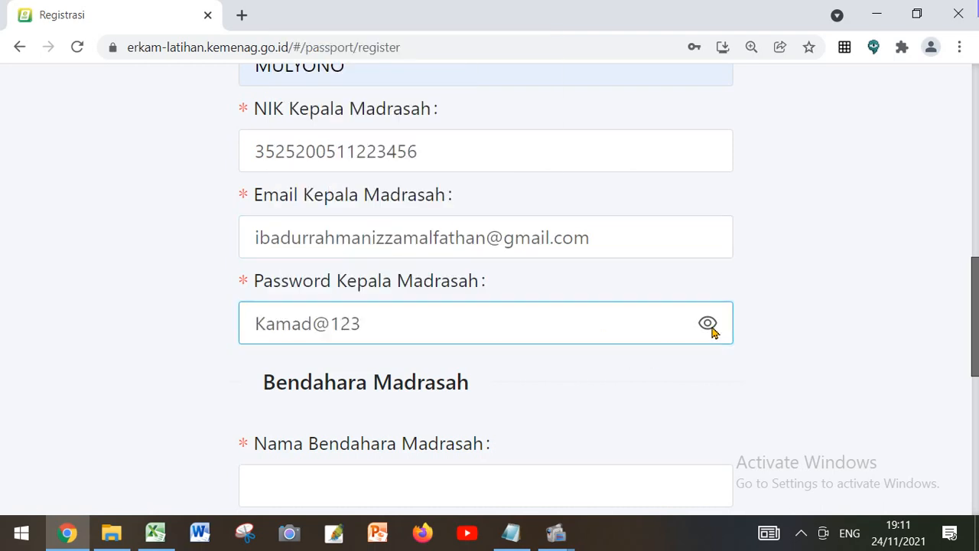
left_click(326, 386)
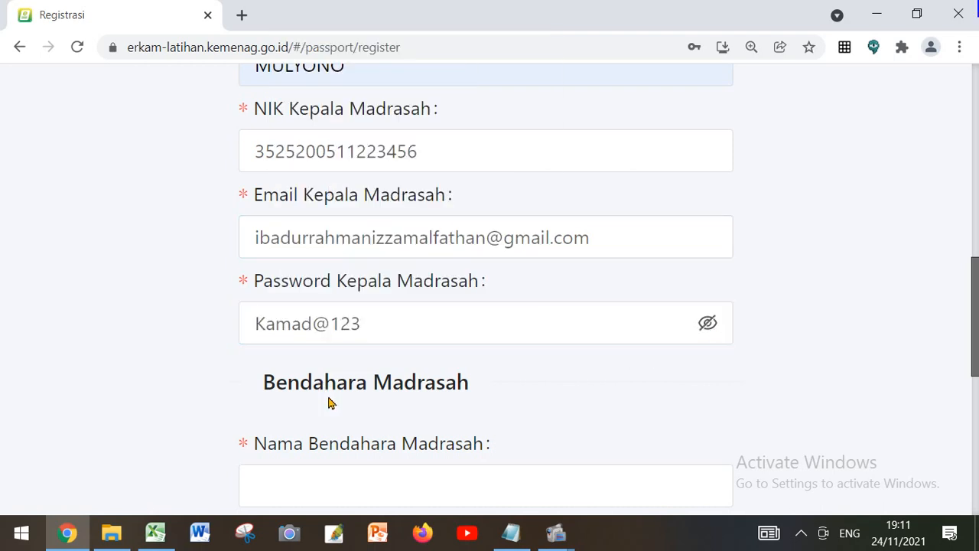
Review the Kepala Madrasah entries and examine the Bendahara Madrasah fields that follow in the registration form
left_click(378, 313)
left_click(393, 352)
scroll(396, 354, "up", 3)
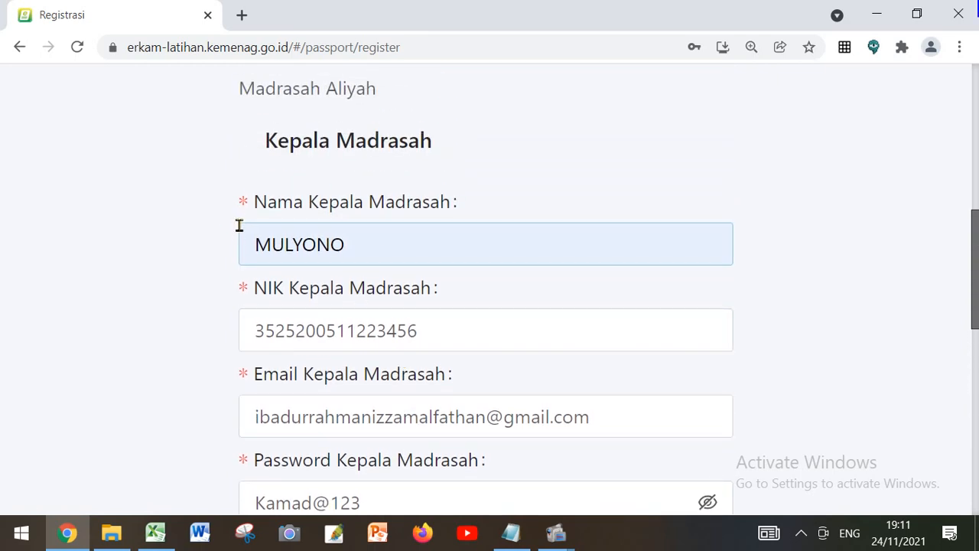
left_click(414, 273)
scroll(414, 273, "down", 4)
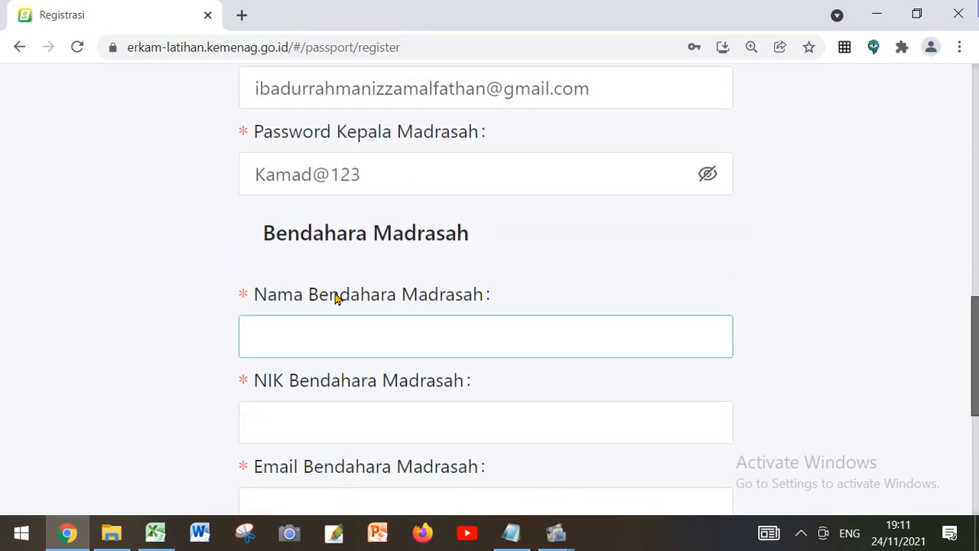
scroll(444, 232, "down", 1)
scroll(454, 266, "up", 5)
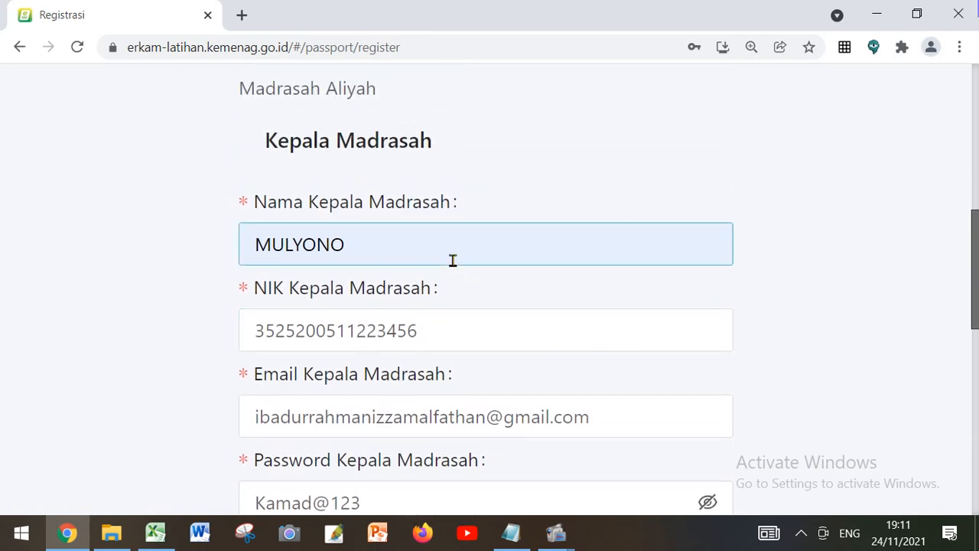
scroll(452, 261, "down", 3)
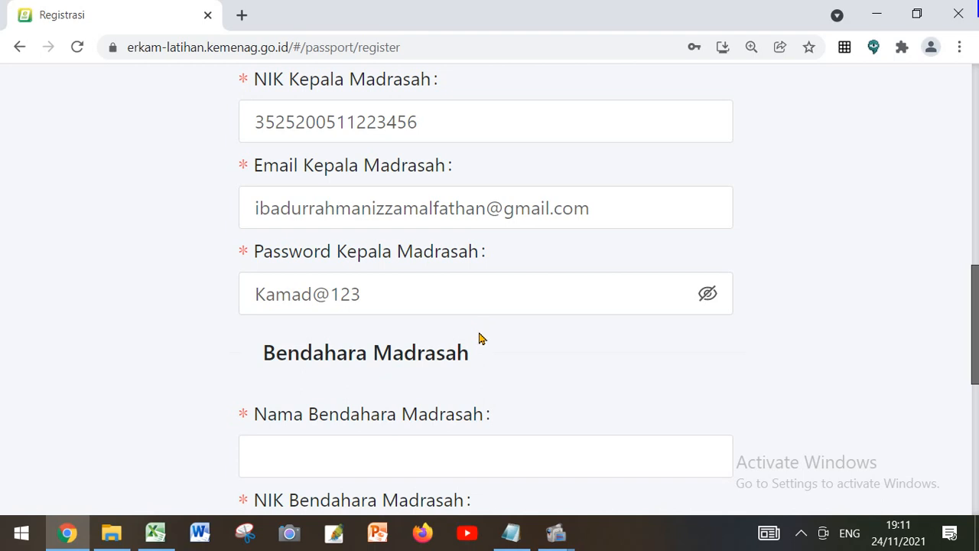
Fill in Nama Bendahara Madrasah with the Bendahara's name from the saved suggestions
scroll(481, 338, "down", 1)
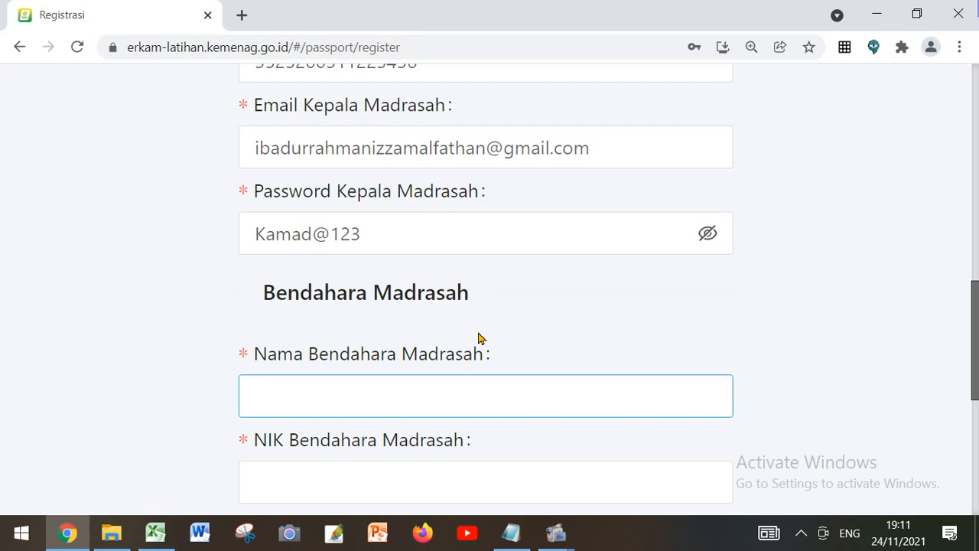
scroll(478, 338, "down", 1)
left_click(306, 337)
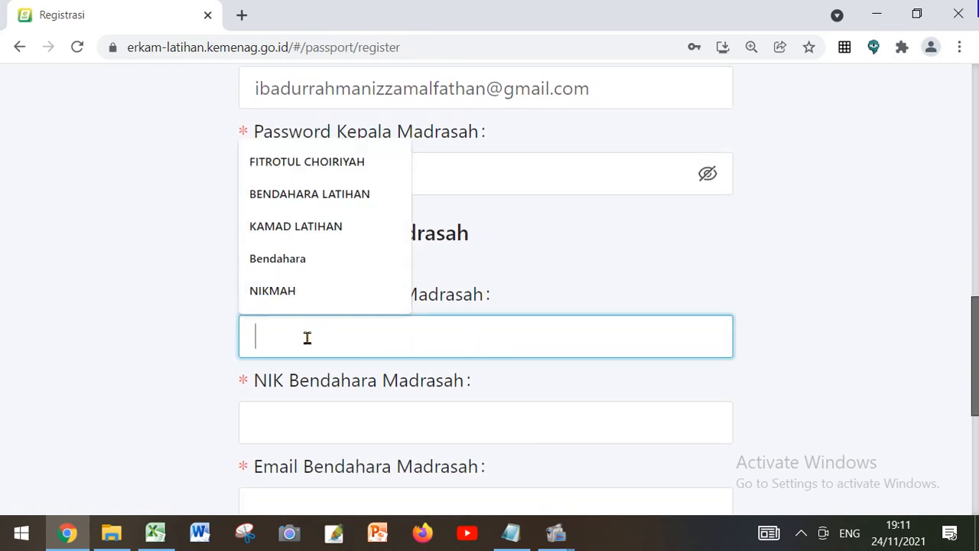
left_click(337, 173)
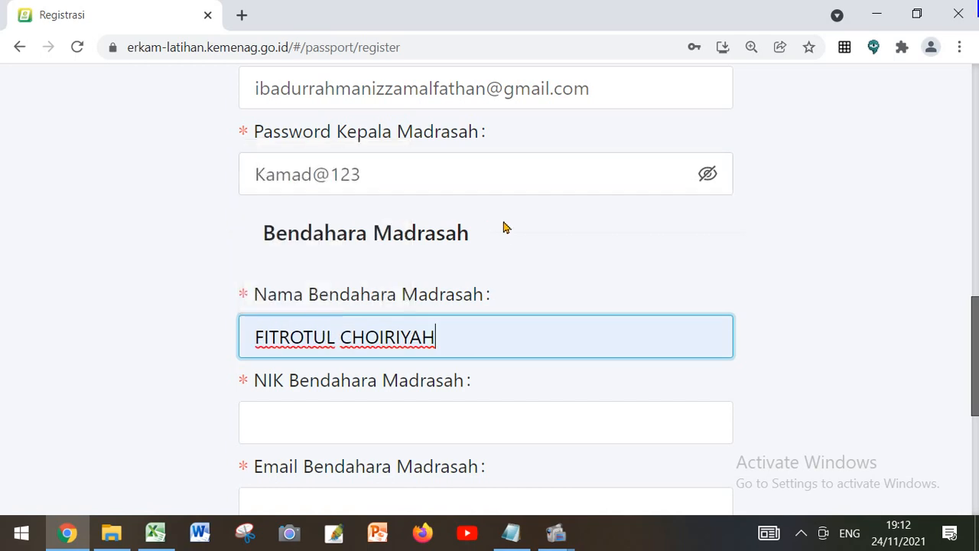
Copy the Bendahara's NIK from the Notepad notes and paste it into NIK Bendahara Madrasah in Chrome
scroll(299, 336, "down", 2)
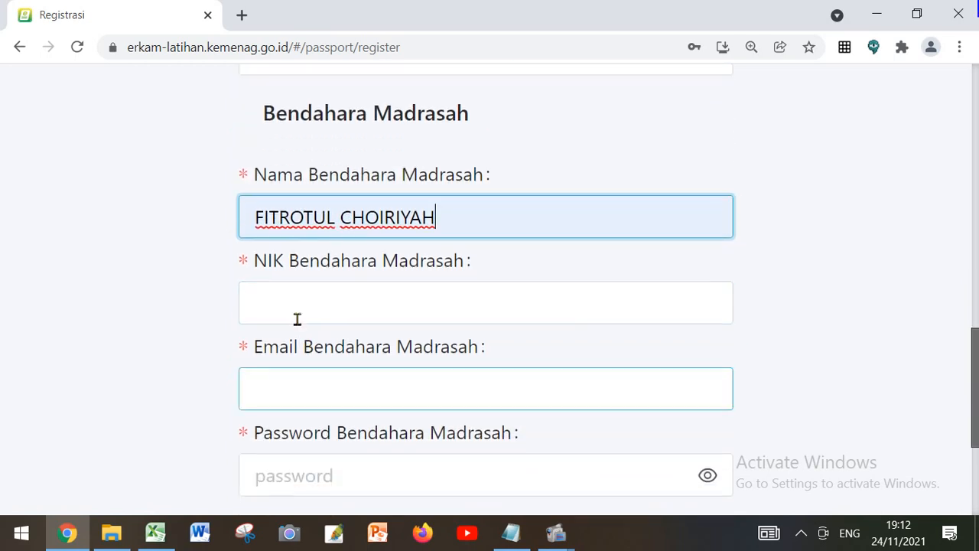
left_click(293, 298)
left_click(511, 533)
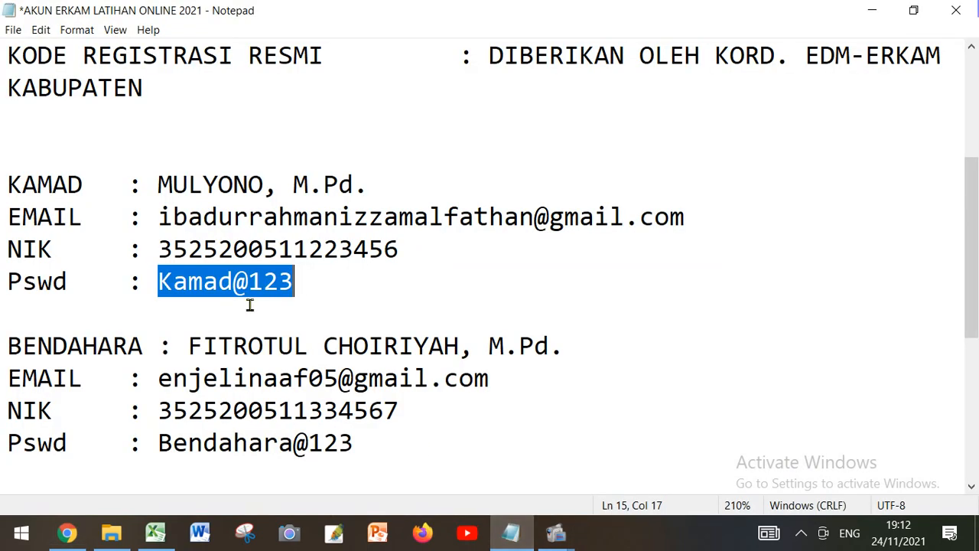
scroll(250, 306, "down", 1)
scroll(249, 306, "down", 1)
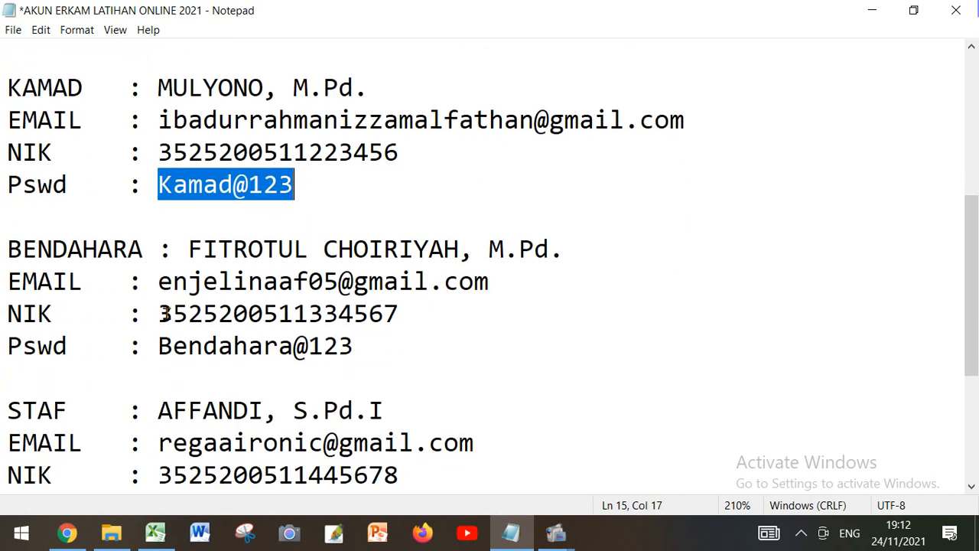
left_click_drag(158, 314, 399, 313)
right_click(390, 309)
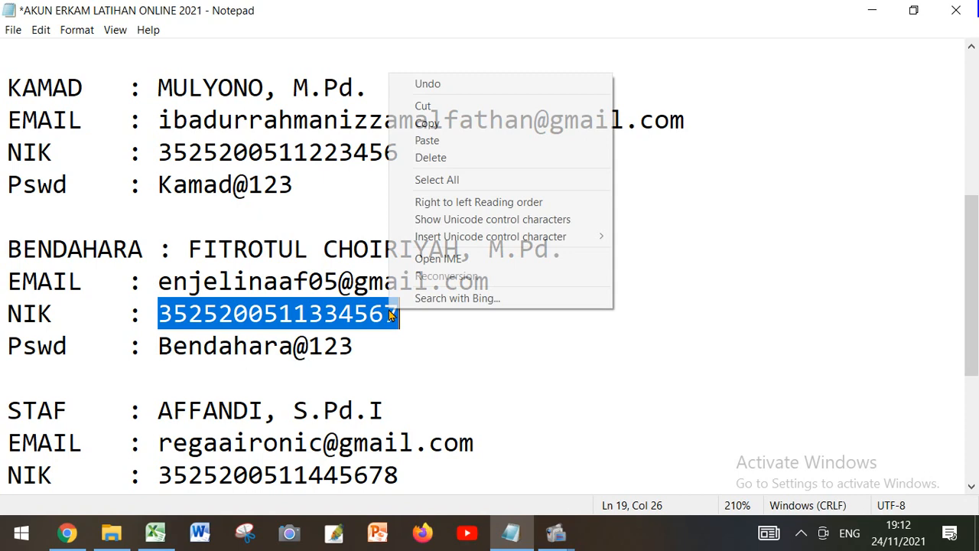
left_click(454, 125)
left_click(67, 533)
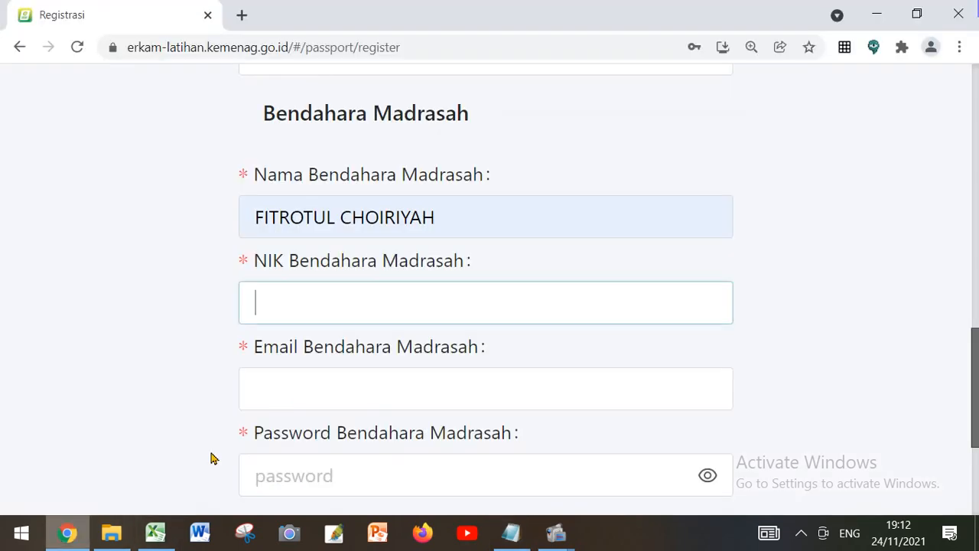
right_click(277, 302)
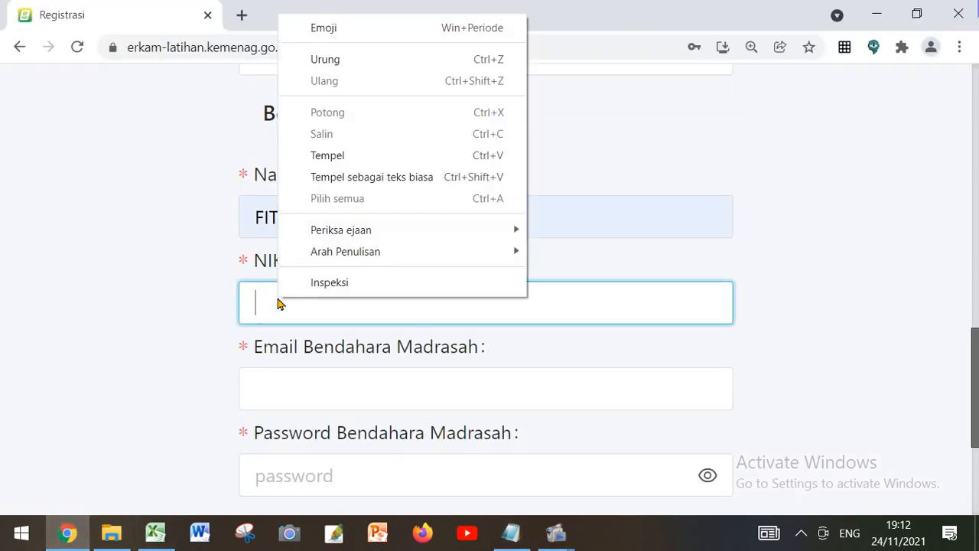
left_click(325, 156)
Copy the Bendahara's e-mail address from the Notepad notes and paste it into Email Bendahara Madrasah in Chrome
scroll(573, 371, "down", 1)
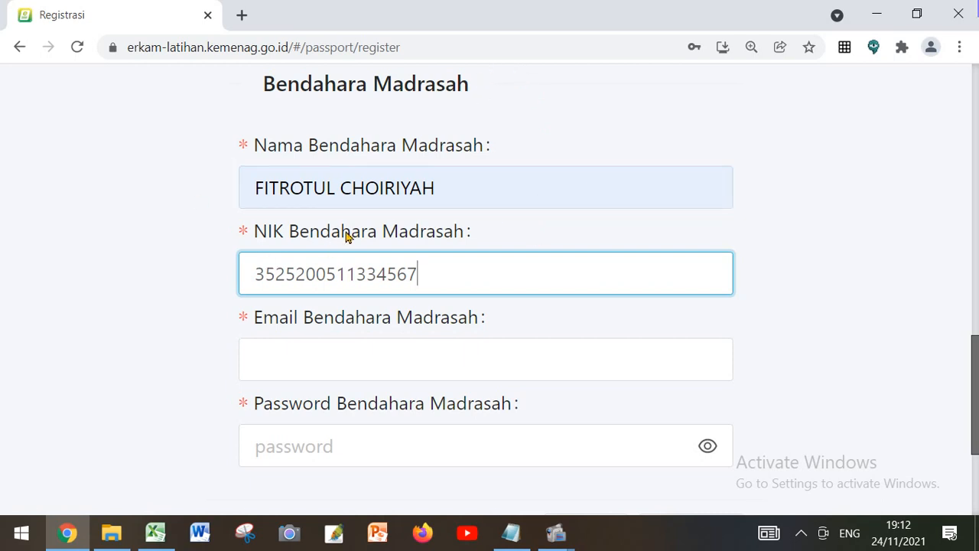
scroll(345, 236, "down", 1)
left_click(327, 304)
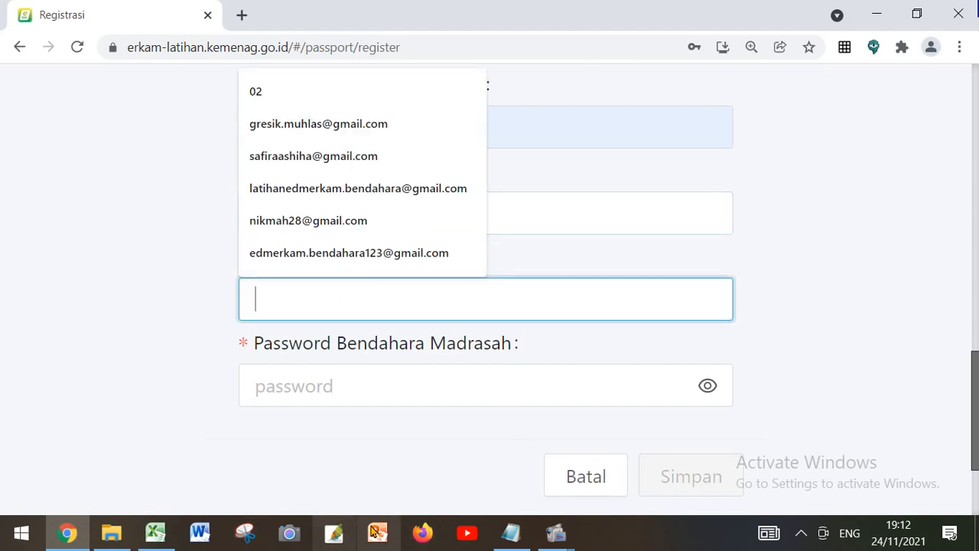
left_click(511, 532)
scroll(293, 346, "down", 1)
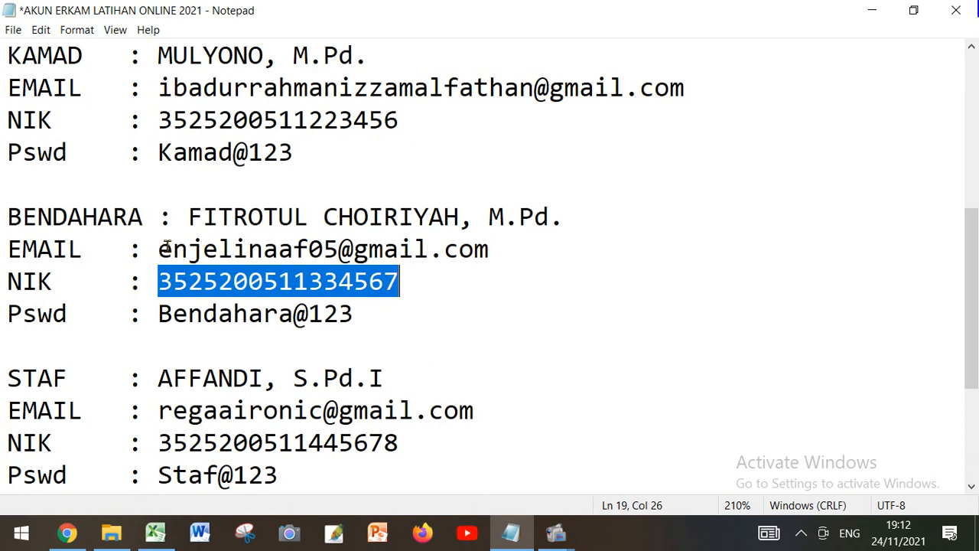
left_click_drag(158, 249, 486, 251)
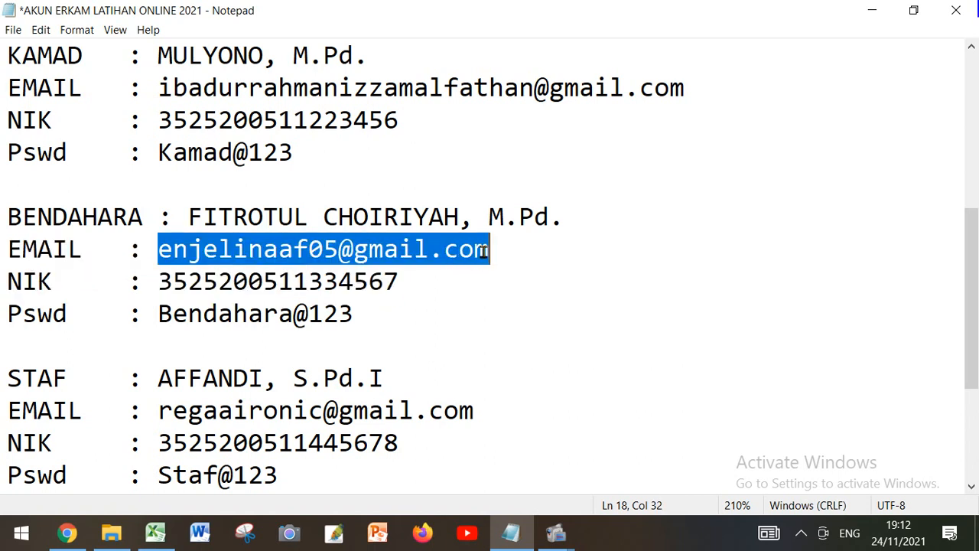
right_click(473, 246)
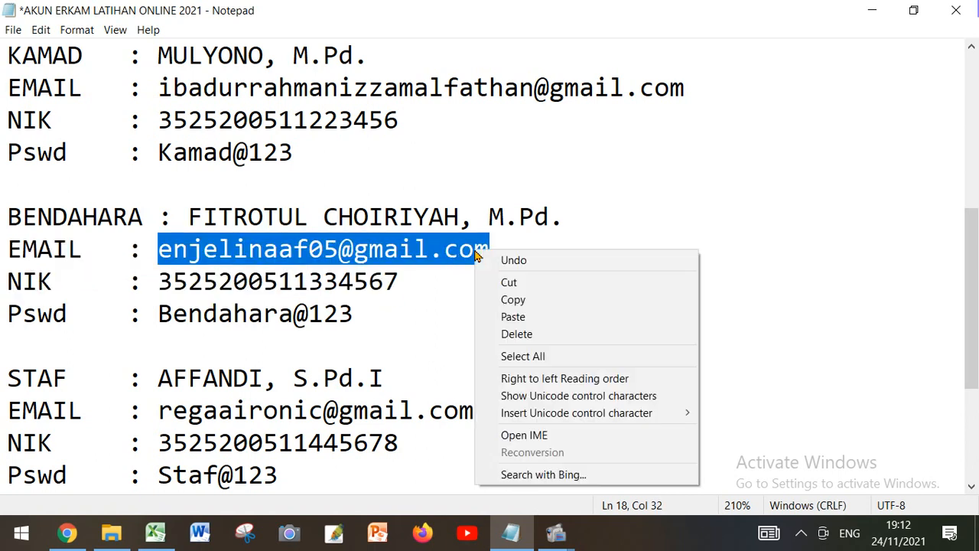
left_click(505, 297)
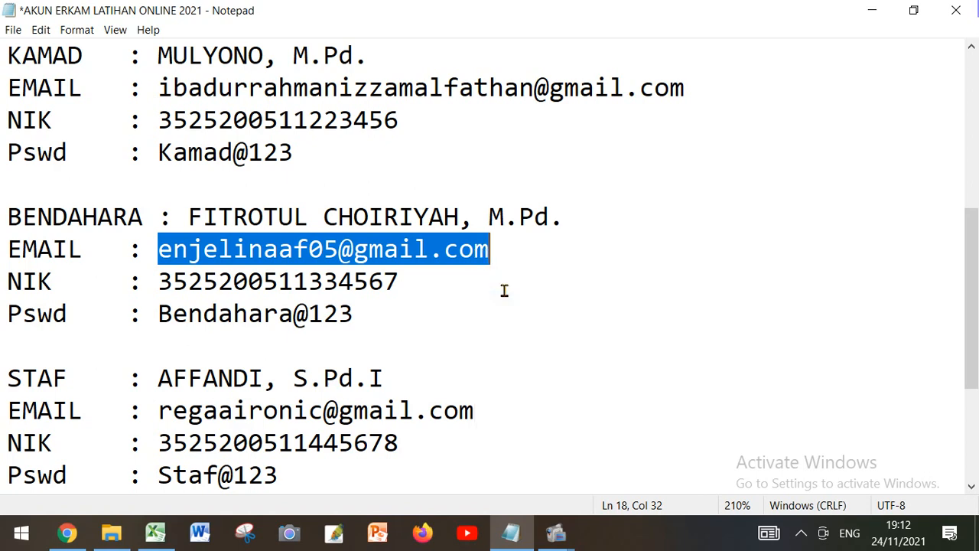
left_click(74, 533)
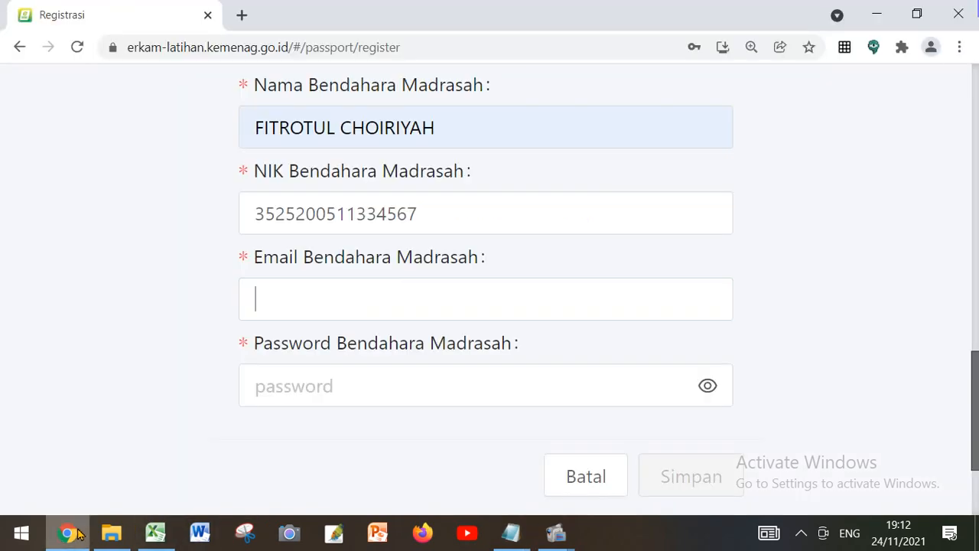
right_click(289, 306)
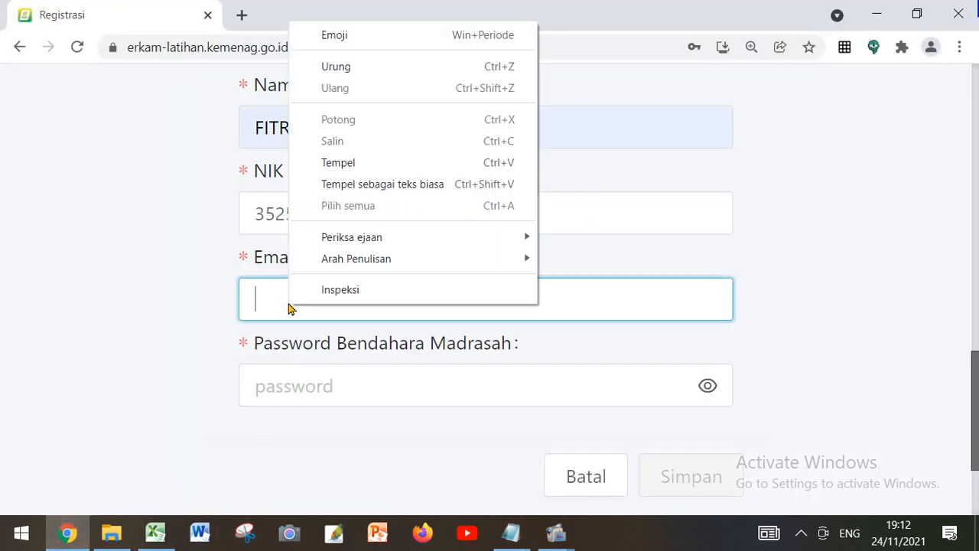
left_click(336, 163)
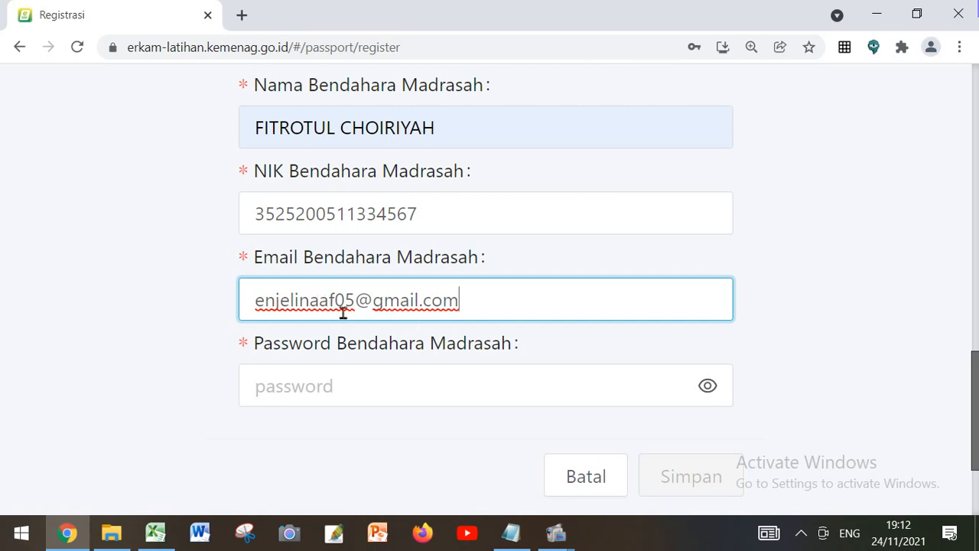
Try the already used e-mail address from the Notepad notes in Email Bendahara Madrasah in Chrome, and clear the field
left_click_drag(462, 301, 238, 325)
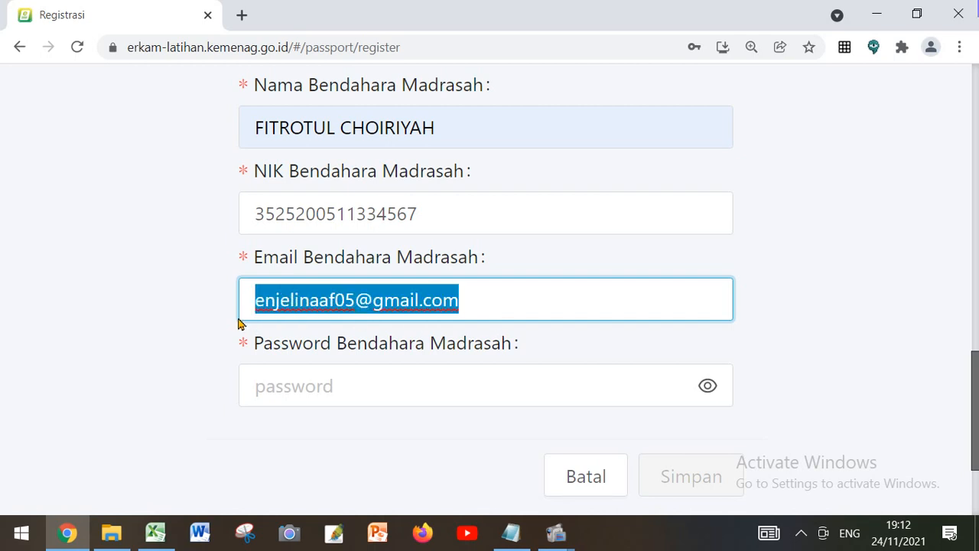
key("BackSpace")
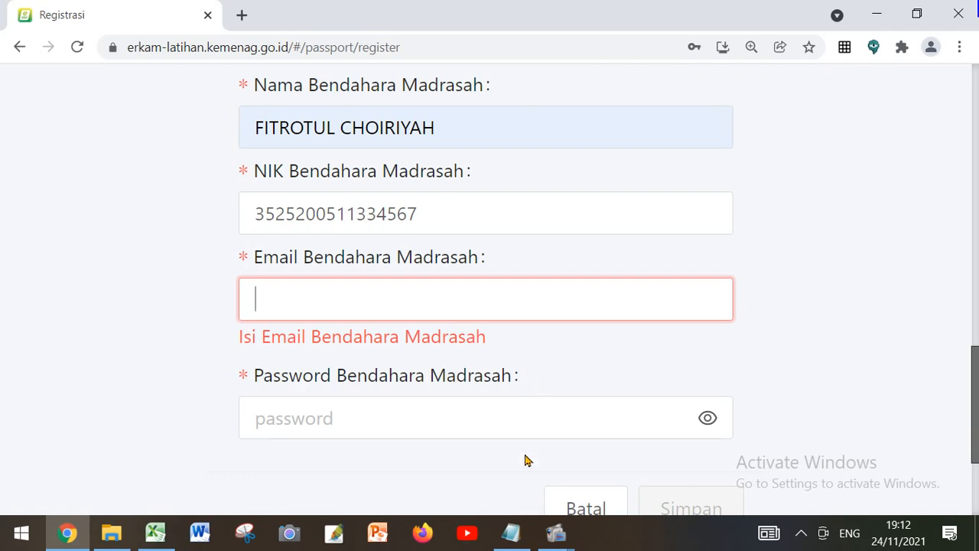
left_click(508, 533)
scroll(336, 373, "down", 3)
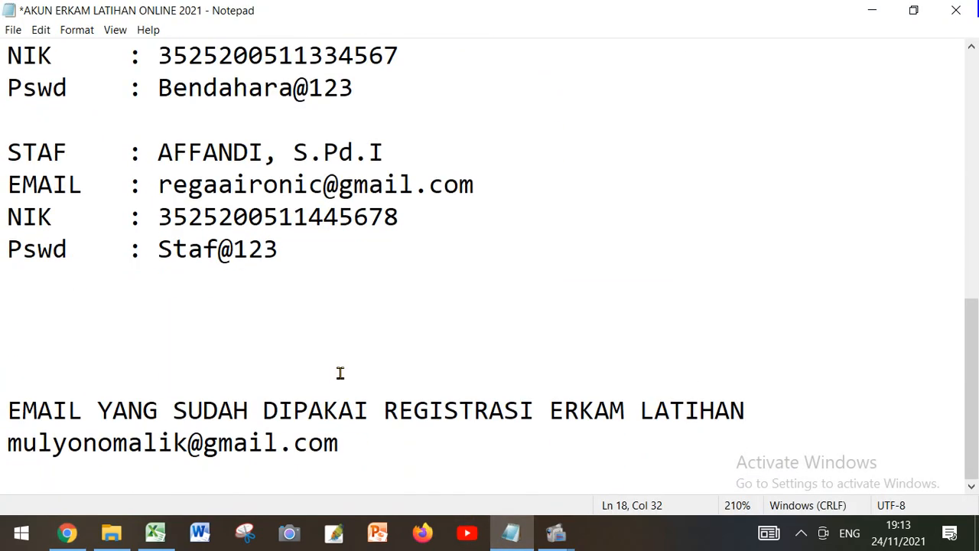
left_click_drag(10, 438, 337, 441)
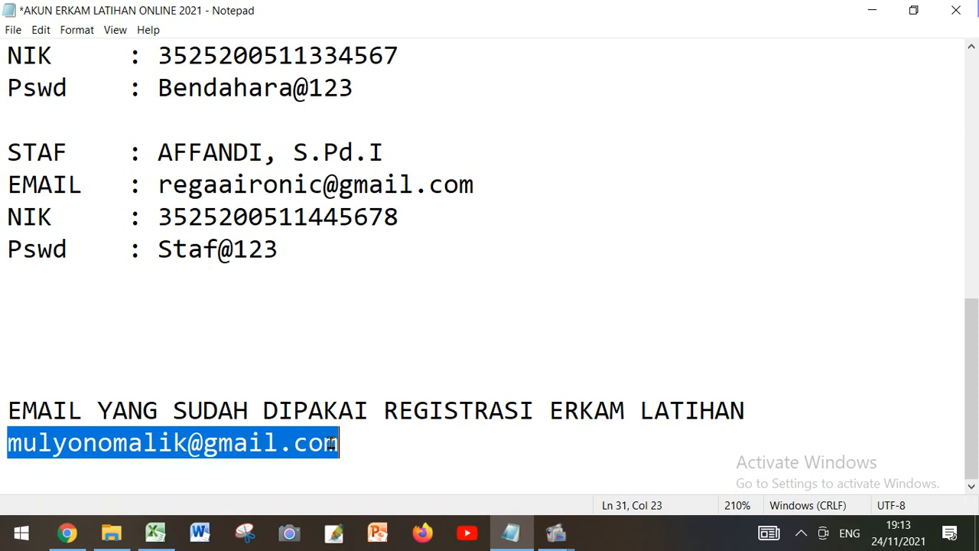
right_click(289, 436)
left_click(334, 254)
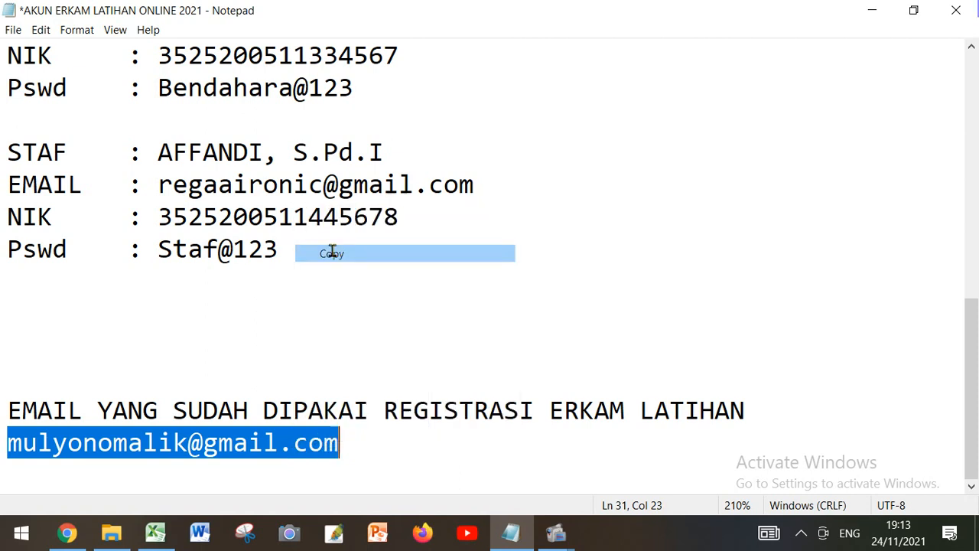
left_click(67, 533)
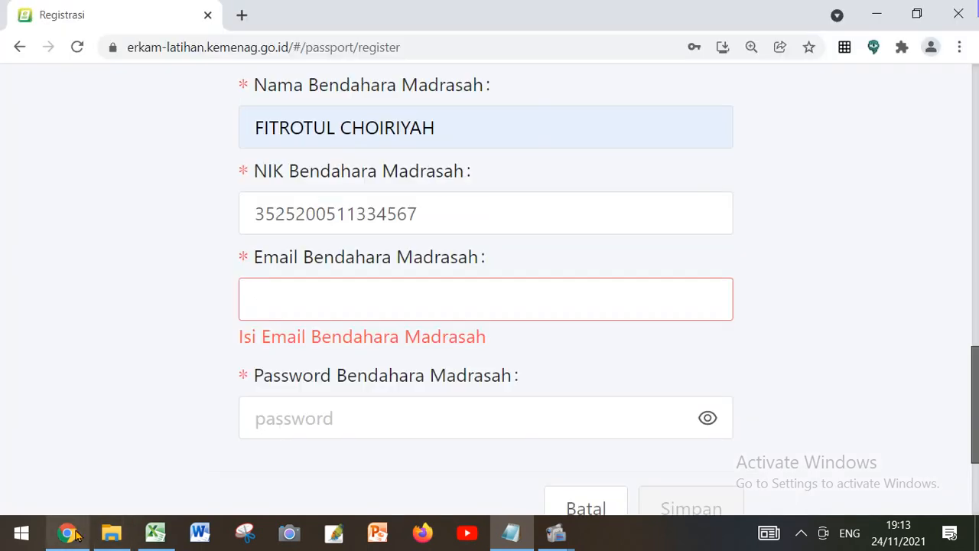
right_click(297, 295)
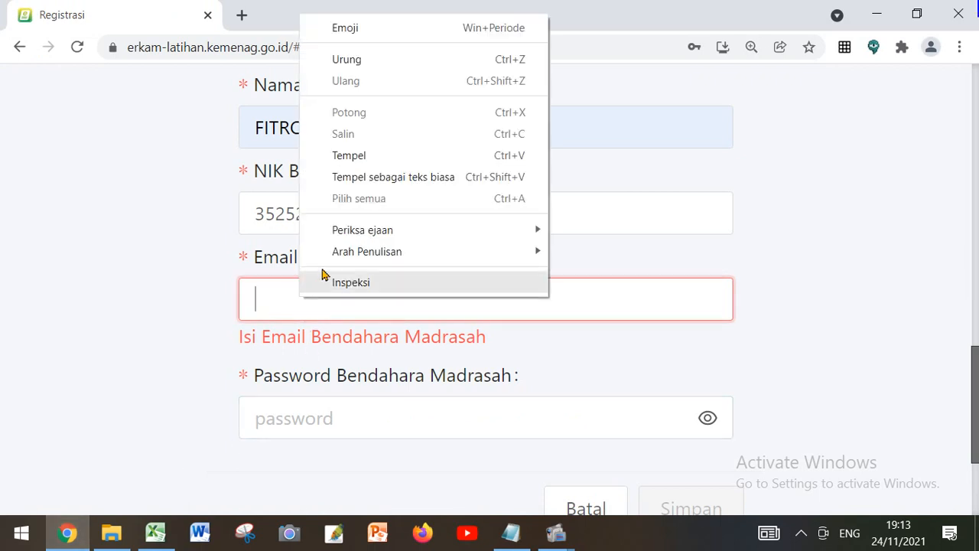
left_click(346, 155)
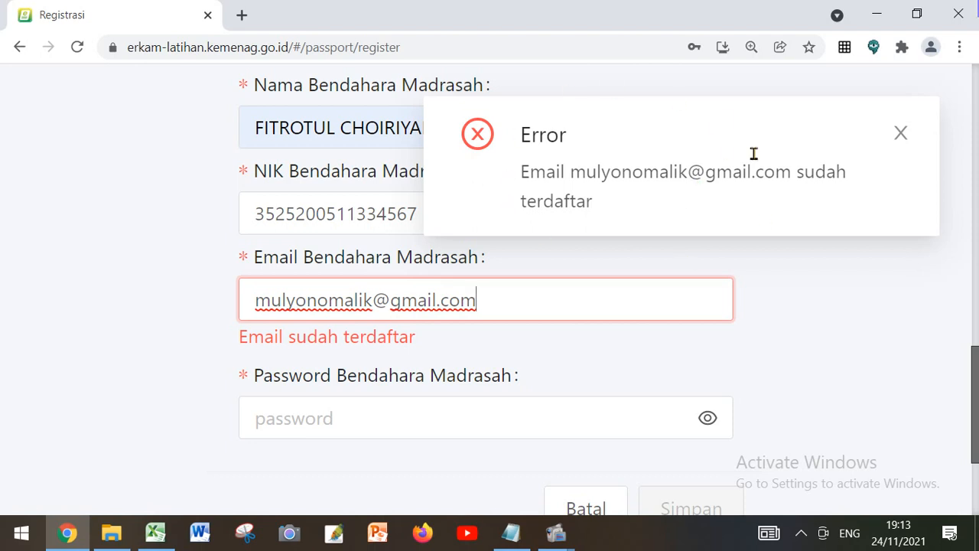
left_click_drag(507, 299, 218, 312)
key("BackSpace")
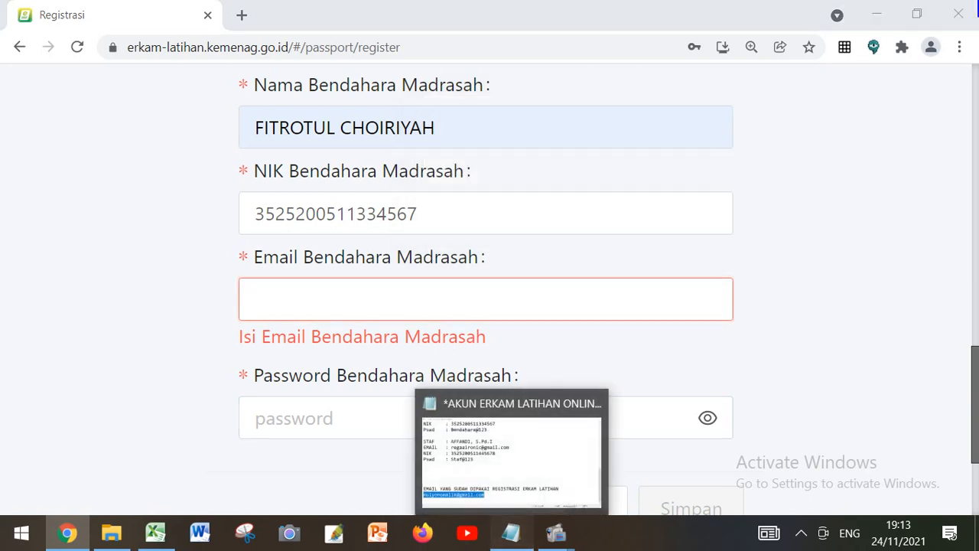
Copy the Bendahara's own e-mail address from the Notepad notes again and paste it into the empty Email Bendahara Madrasah in Chrome
left_click(511, 533)
scroll(340, 356, "up", 5)
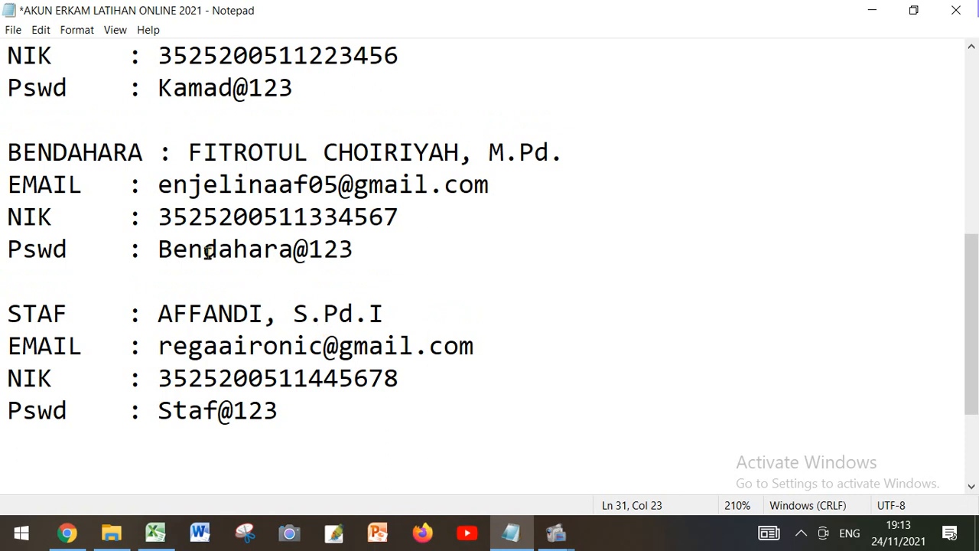
scroll(205, 257, "up", 1)
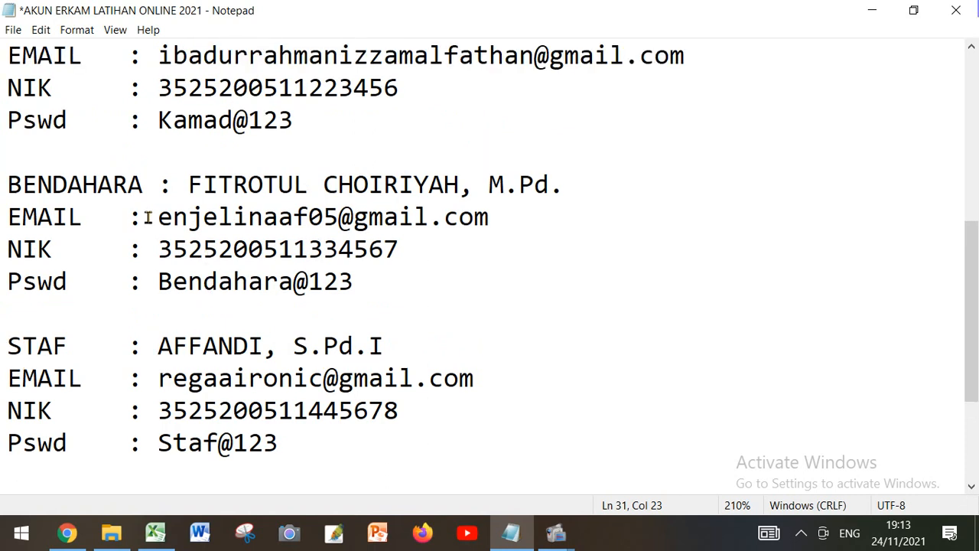
left_click_drag(157, 216, 479, 212)
right_click(478, 214)
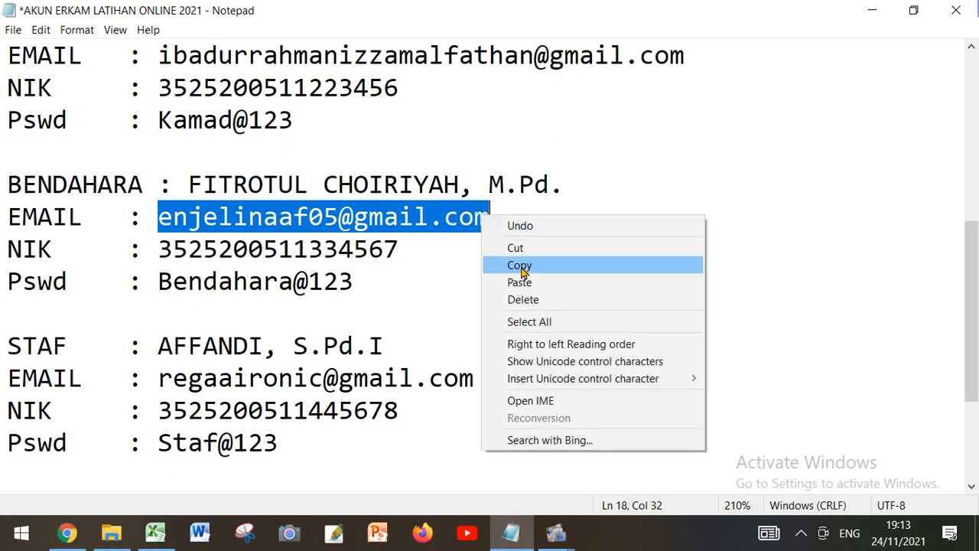
left_click(522, 266)
left_click(67, 533)
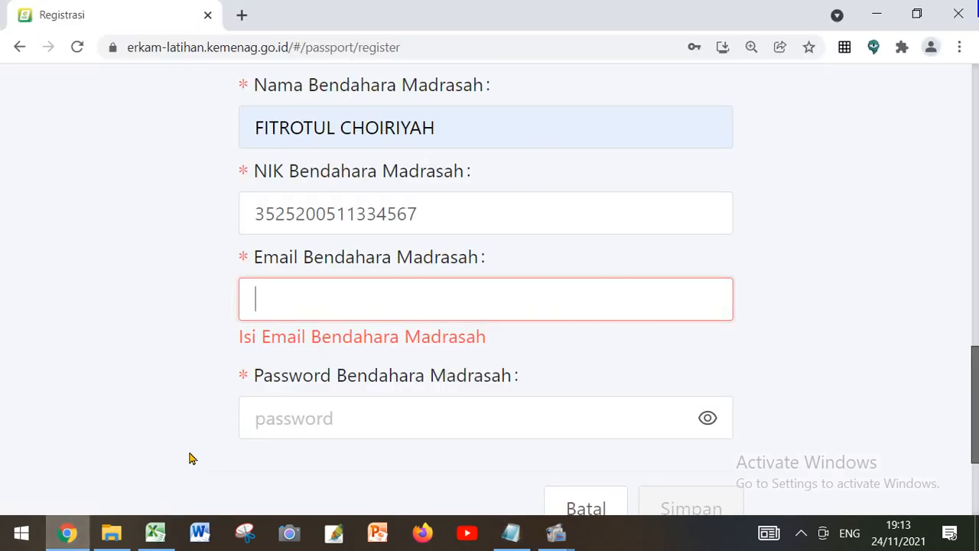
right_click(254, 308)
left_click(293, 166)
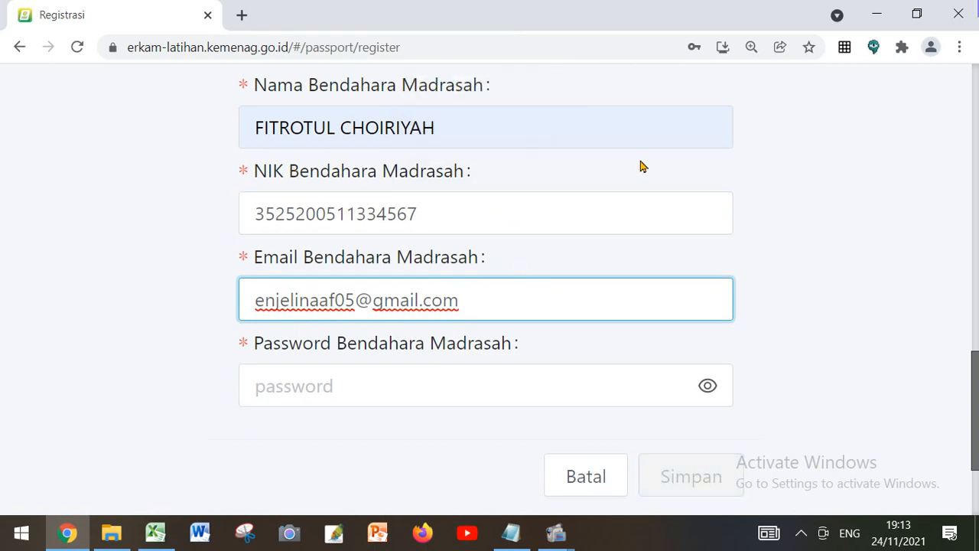
Copy the Bendahara's password from the Notepad notes and paste it into Password Bendahara Madrasah in Chrome
left_click(356, 378)
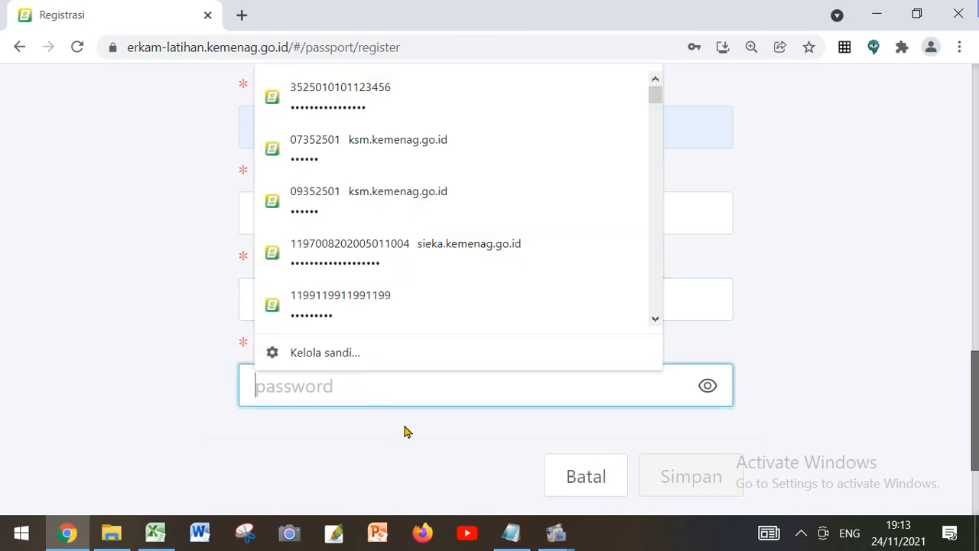
left_click(519, 541)
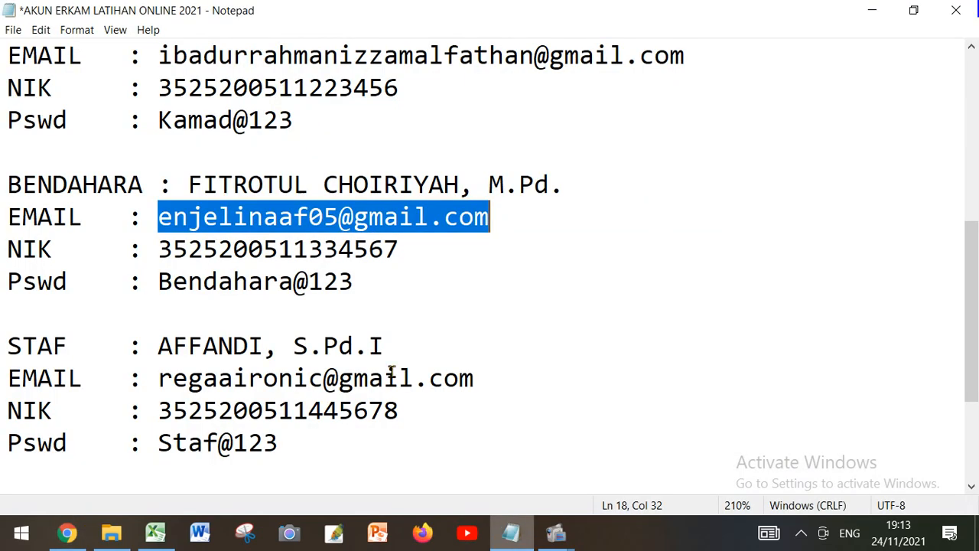
left_click(158, 281)
left_click_drag(158, 281, 346, 281)
right_click(337, 282)
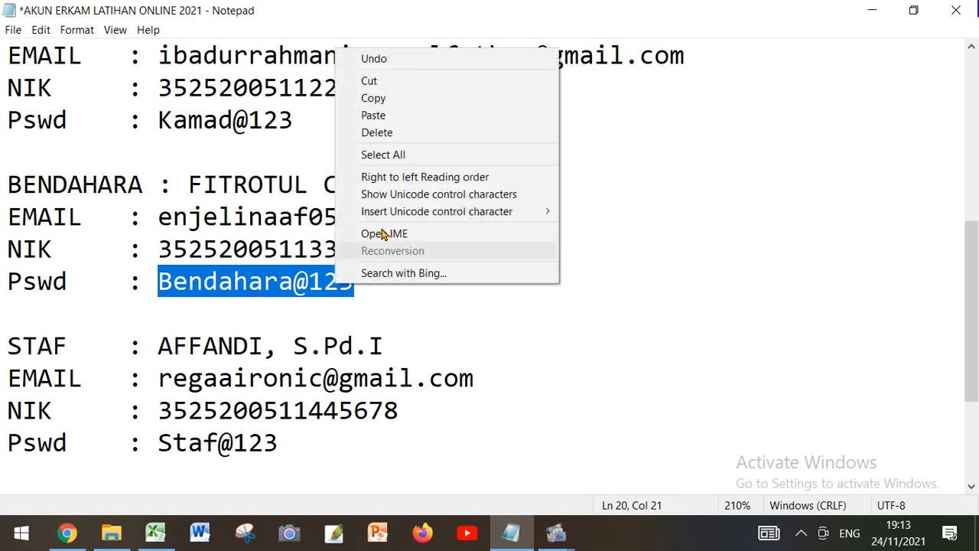
left_click(392, 99)
left_click(67, 536)
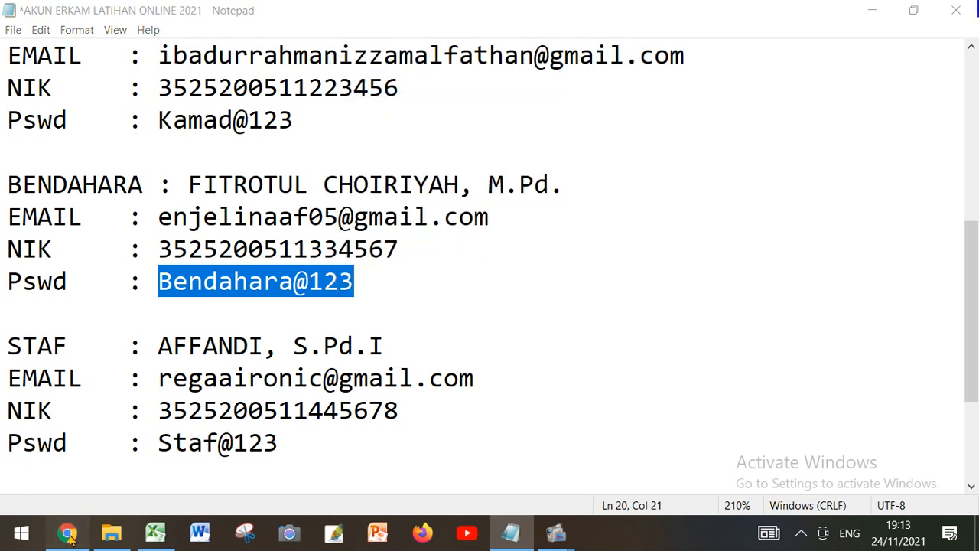
right_click(270, 384)
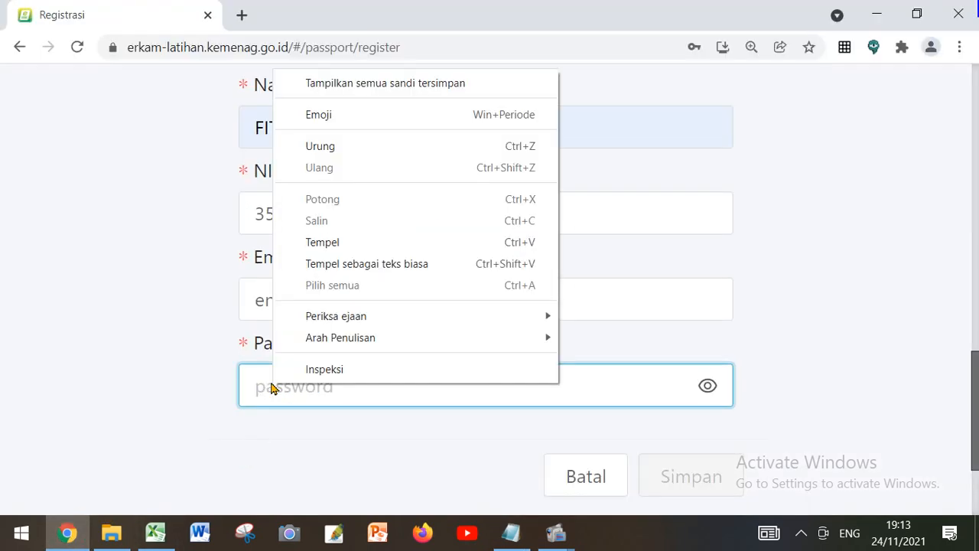
left_click(326, 243)
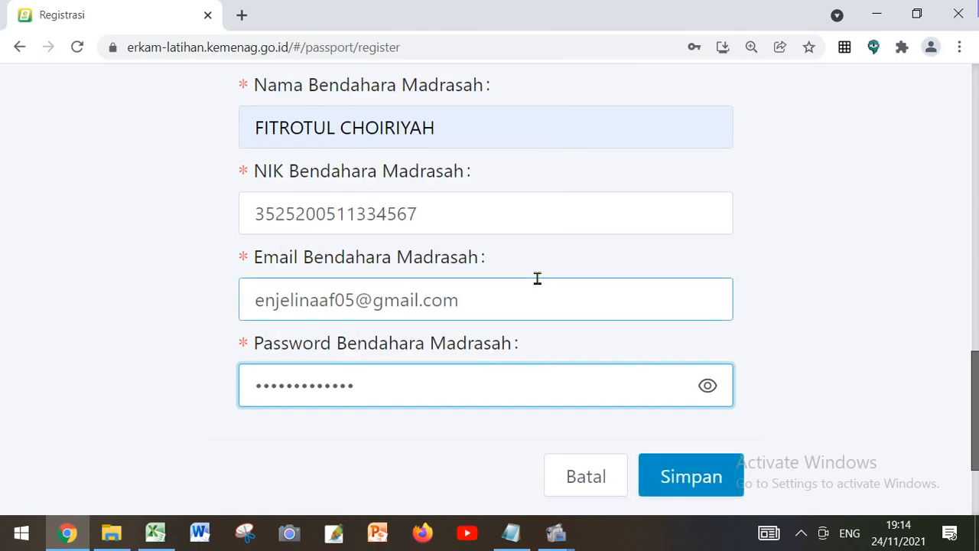
Review the Kepala Madrasah and Bendahara entries in the registration form and save the registration
scroll(523, 358, "up", 2)
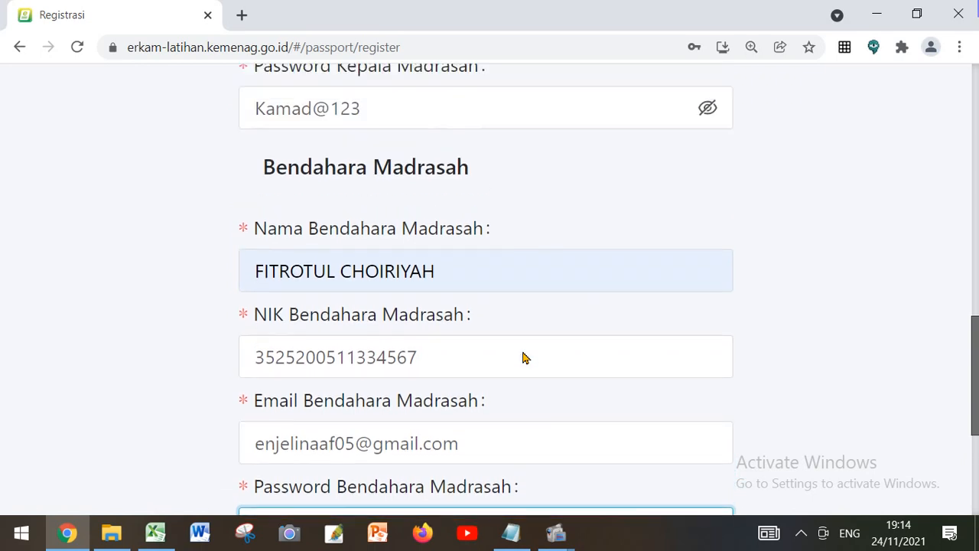
scroll(523, 358, "up", 7)
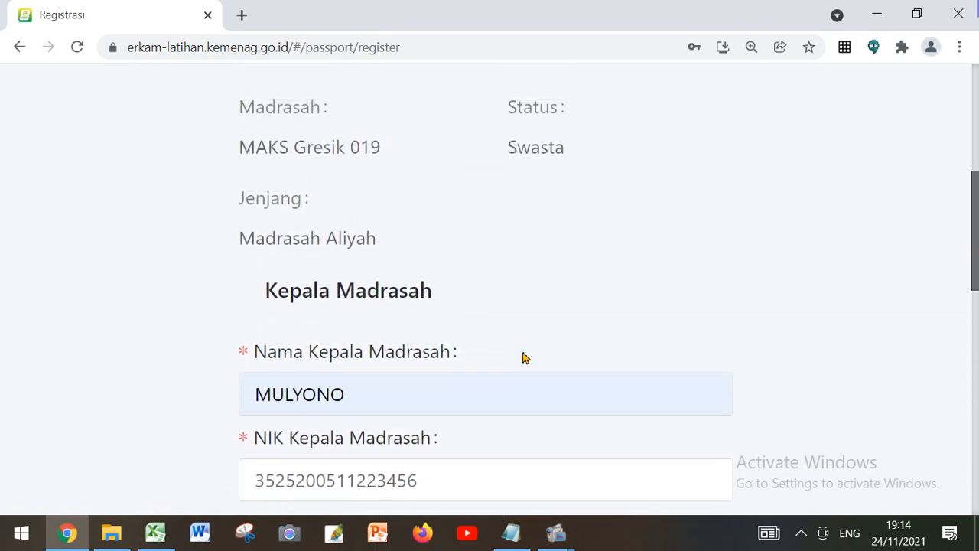
scroll(523, 357, "down", 5)
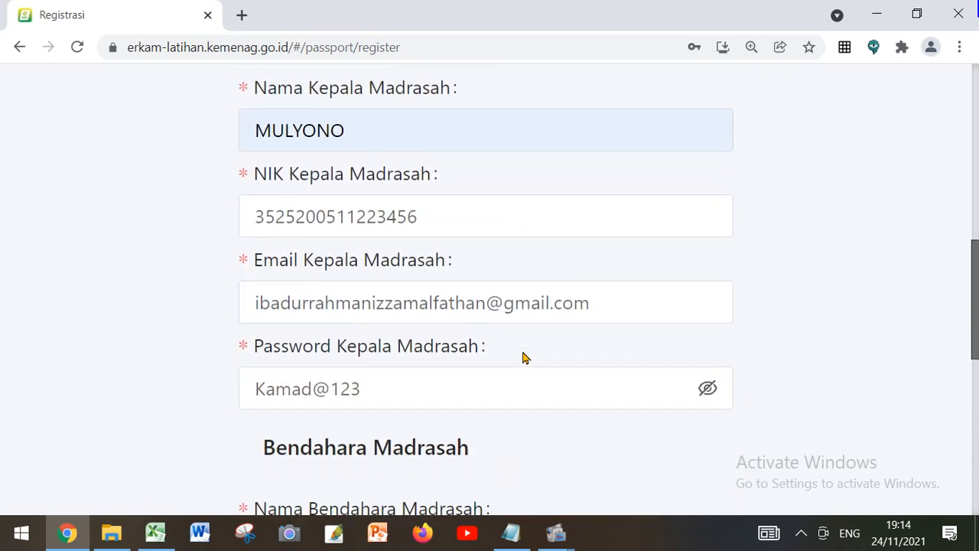
scroll(522, 358, "down", 4)
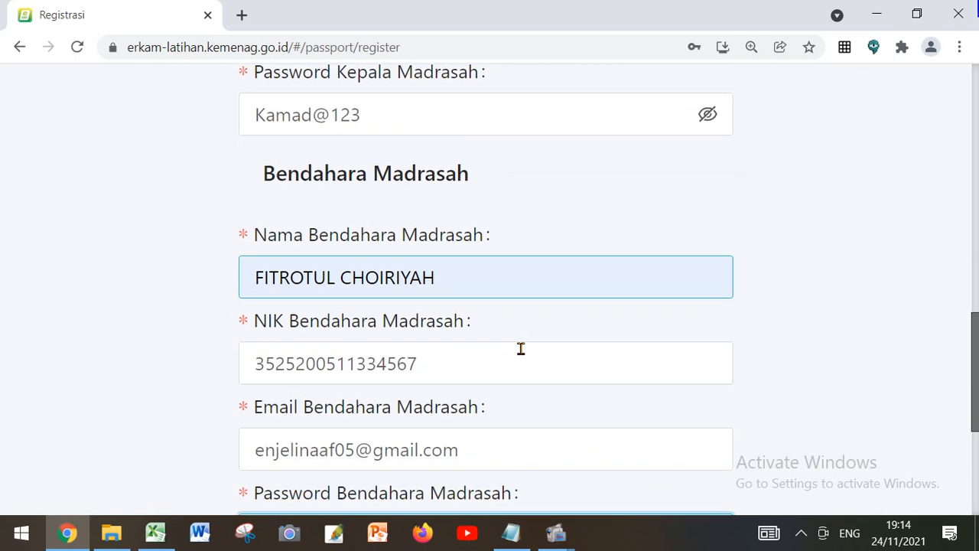
scroll(520, 348, "down", 1)
scroll(520, 348, "up", 1, "ctrl")
scroll(520, 349, "down", 2)
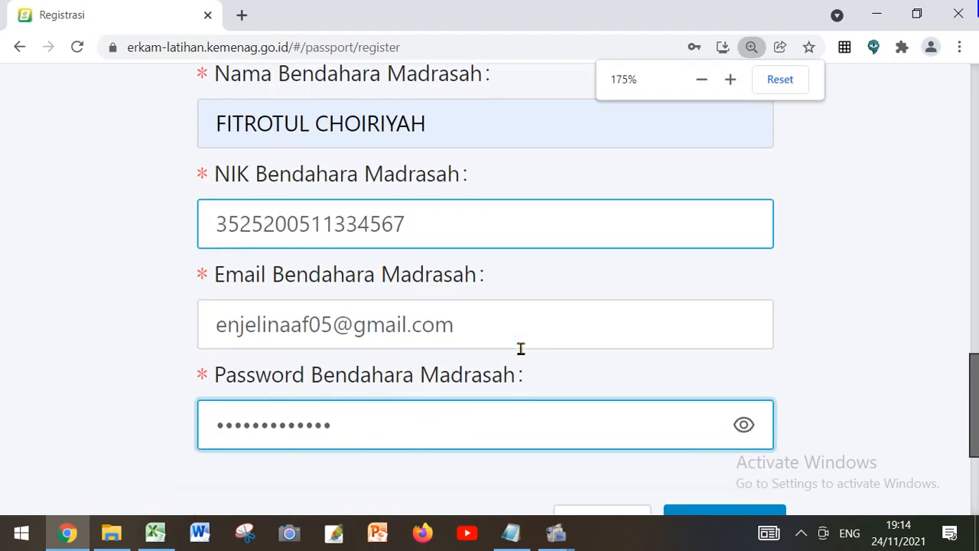
scroll(520, 349, "down", 2)
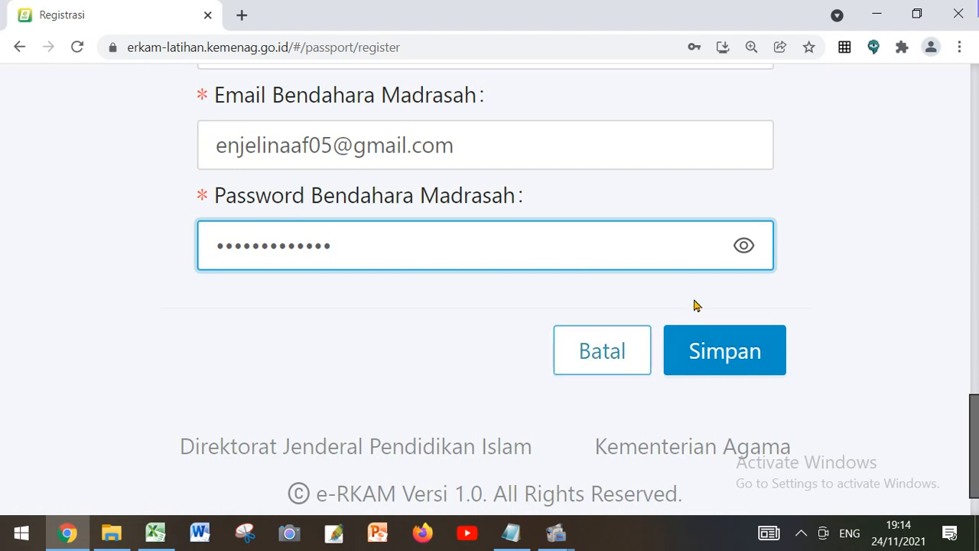
left_click(730, 347)
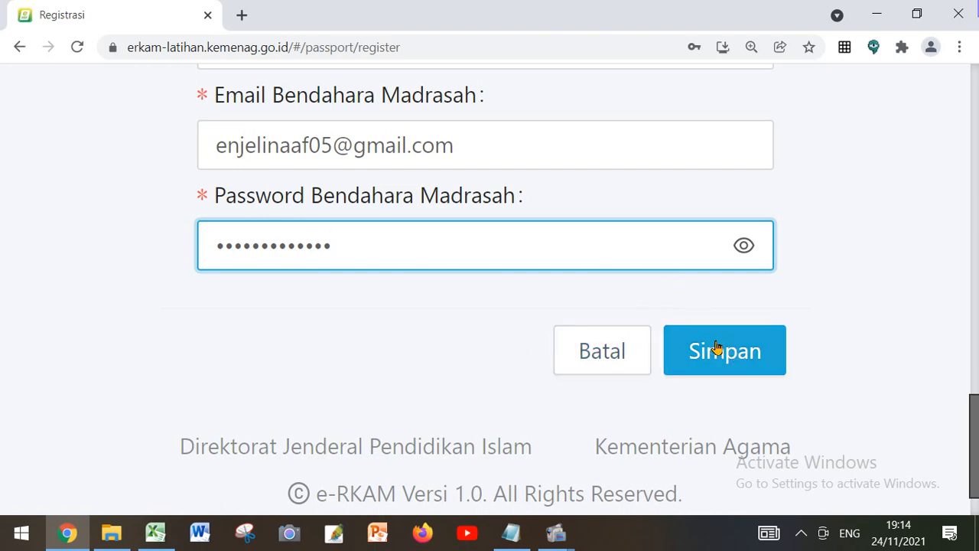
left_click(719, 346)
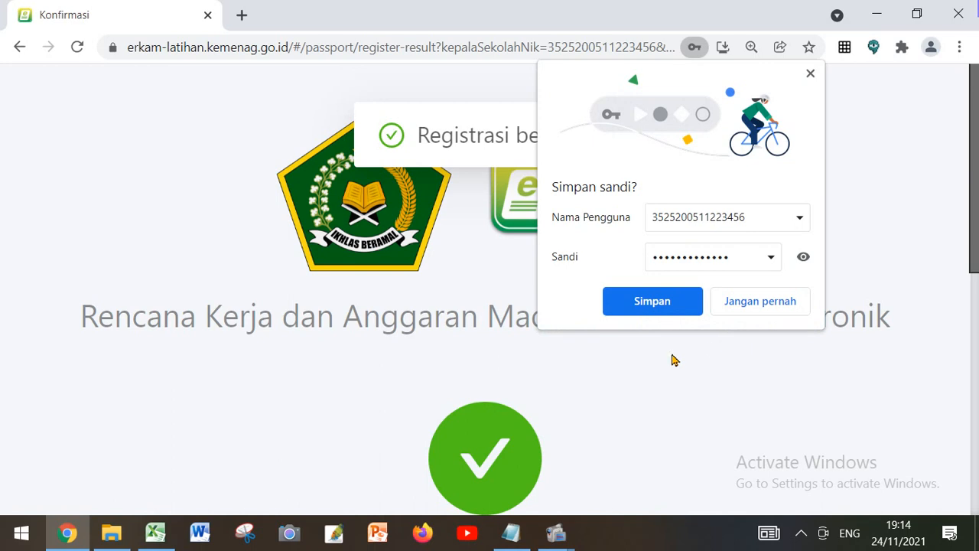
Reveal the password in the browser's save-password prompt, check the username, and dismiss the prompt without saving
scroll(676, 362, "down", 3)
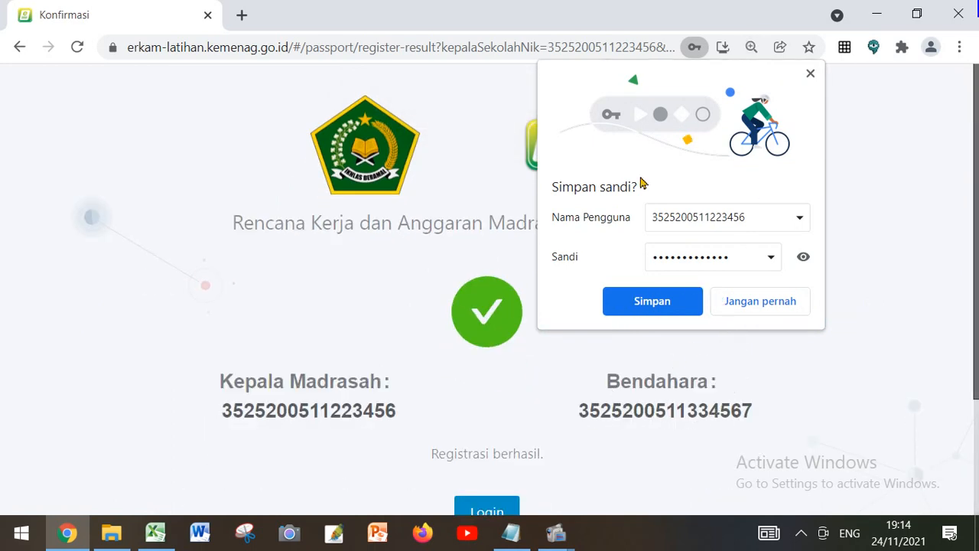
left_click(802, 259)
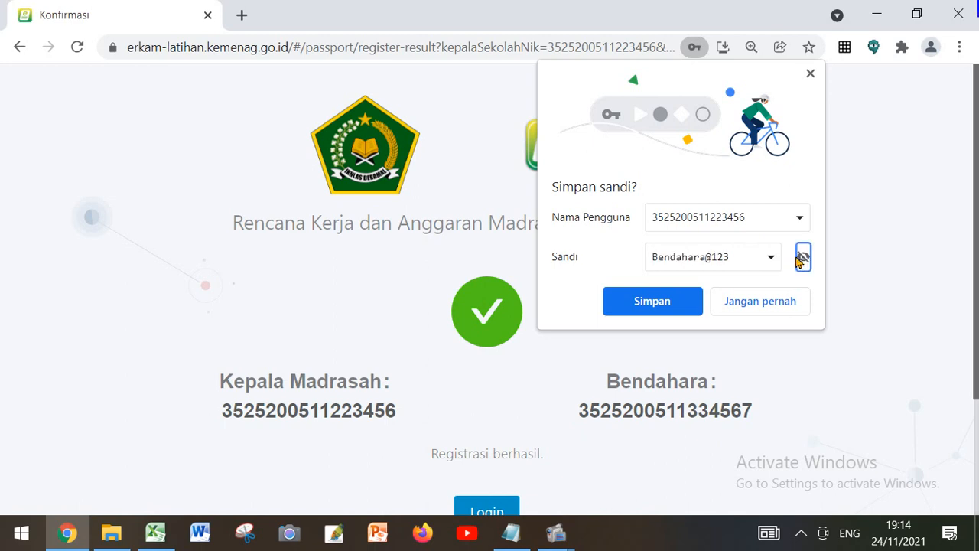
left_click(736, 256)
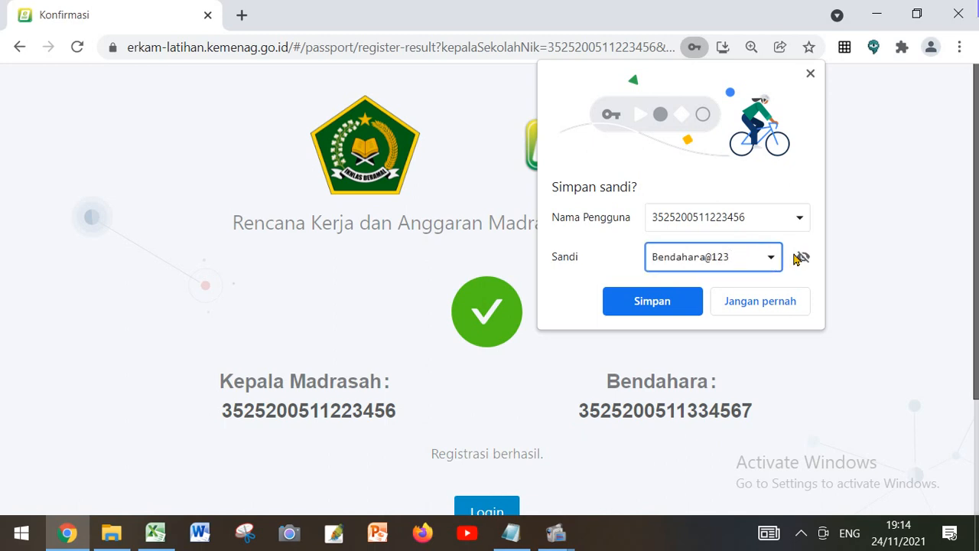
left_click(750, 218)
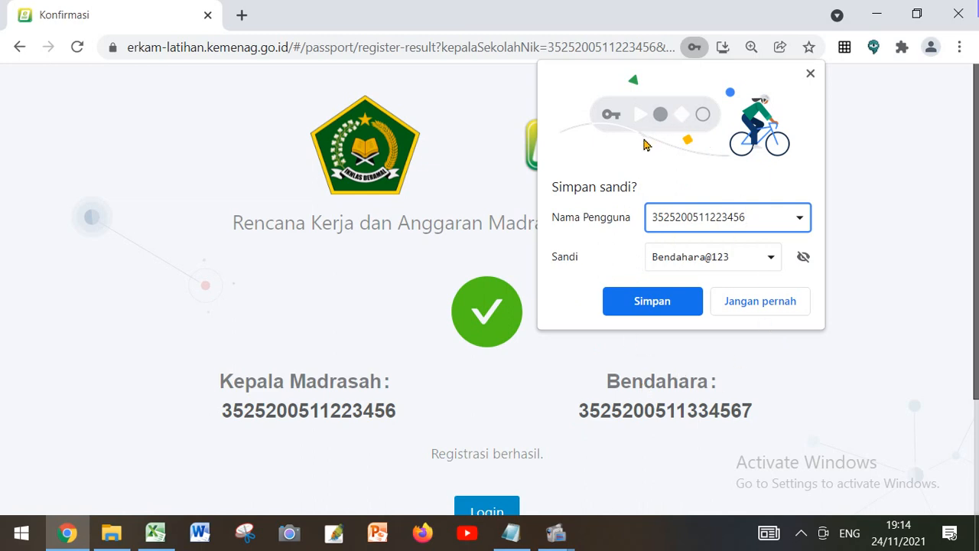
left_click(810, 76)
Examine the registered Kepala Madrasah and Bendahara NIKs on the confirmation page
key("ctrl+minus")
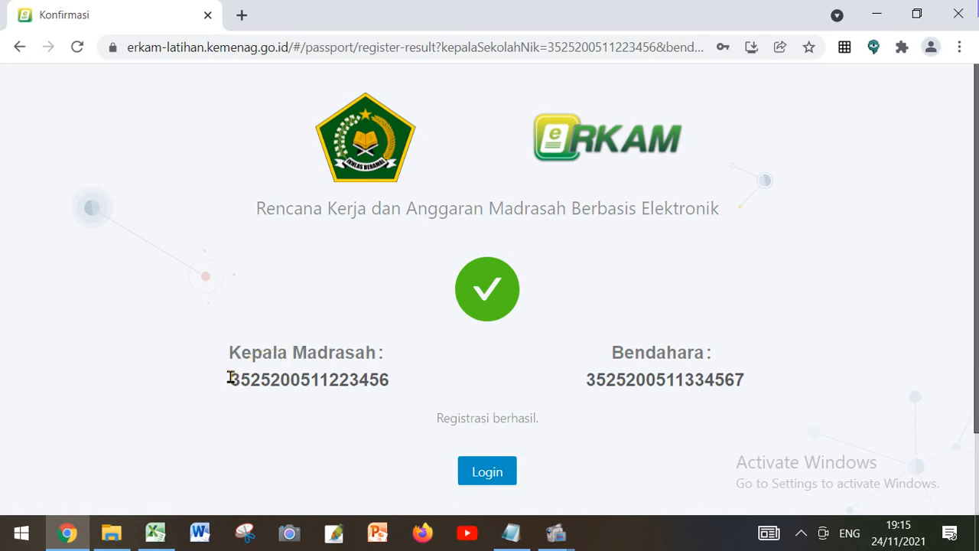
left_click_drag(230, 378, 385, 374)
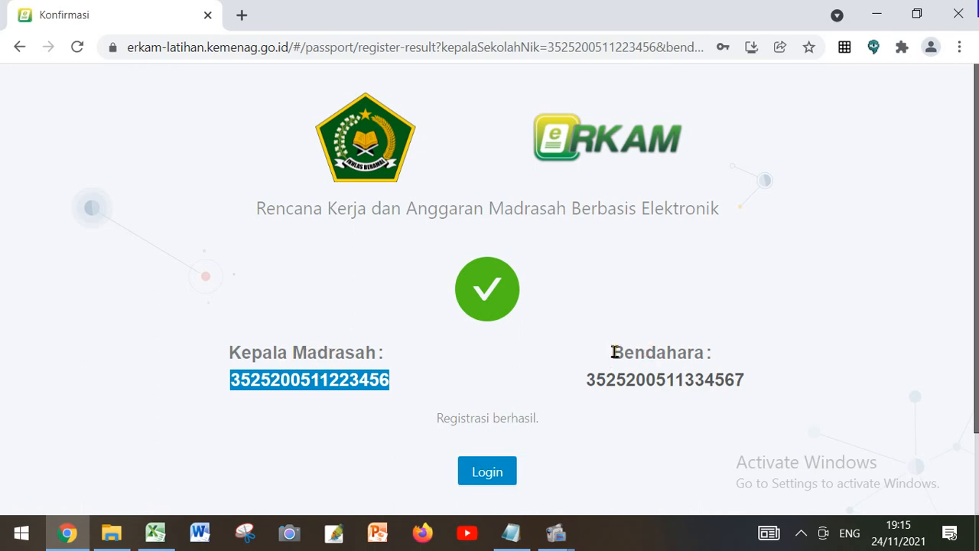
left_click_drag(584, 378, 748, 377)
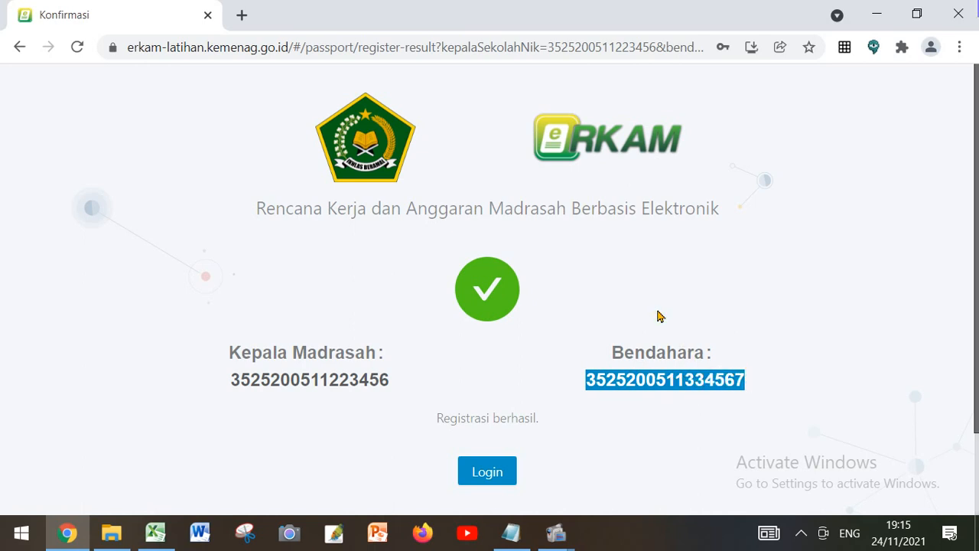
left_click(763, 324)
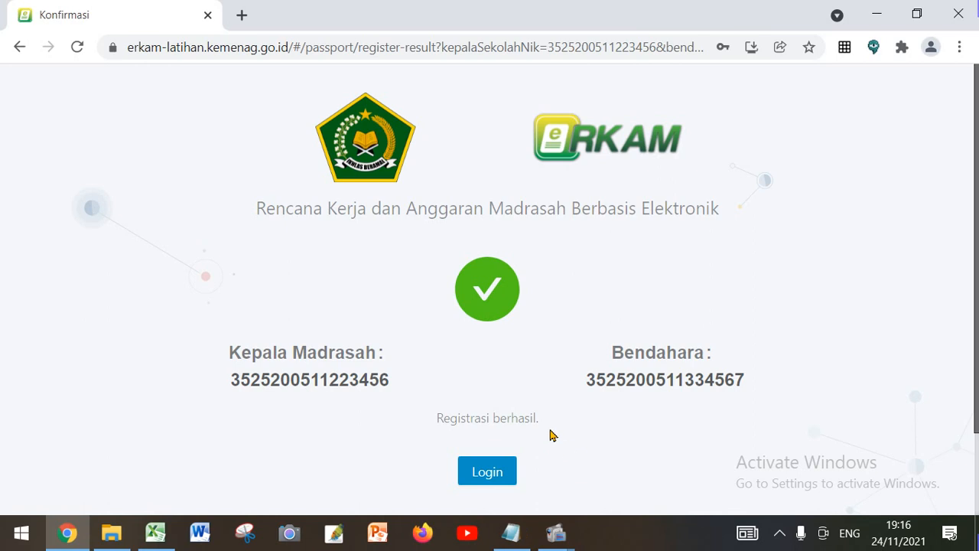
Open the login page from the confirmation page and clear the prefilled NIK atau Email field
left_click(487, 472)
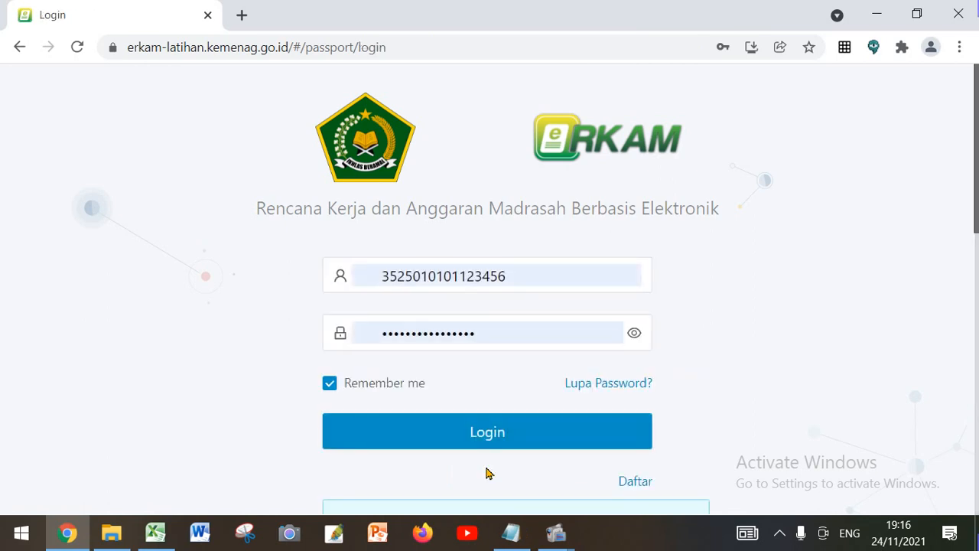
left_click(507, 267)
left_click_drag(507, 267, 350, 273)
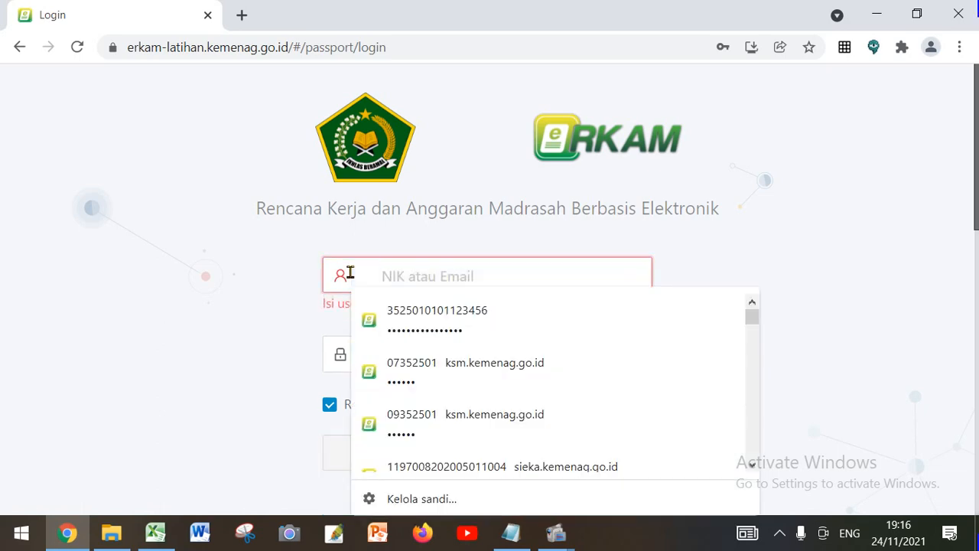
Copy the Kepala Madrasah's NIK from the Notepad notes and paste it into NIK atau Email in Chrome
left_click(514, 537)
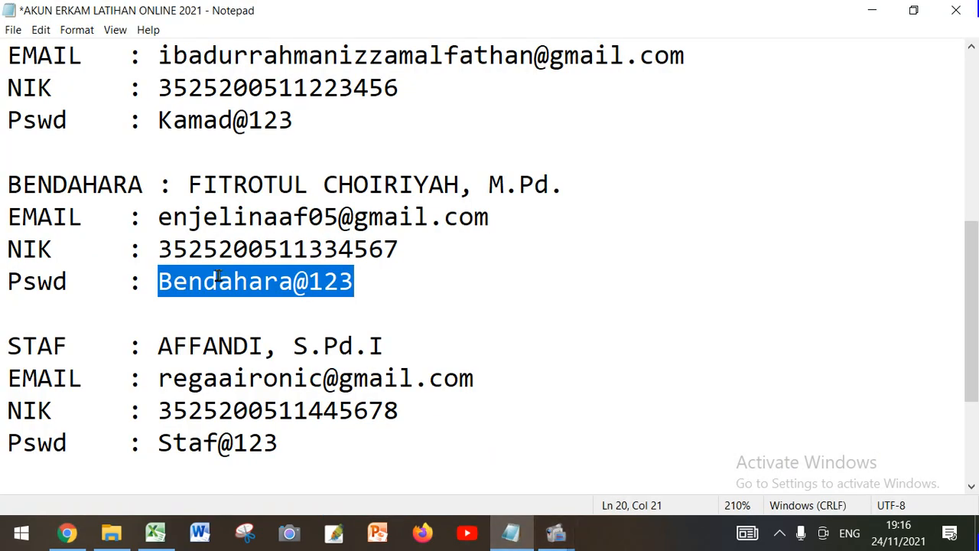
scroll(218, 275, "up", 1)
left_click_drag(158, 184, 396, 189)
right_click(394, 190)
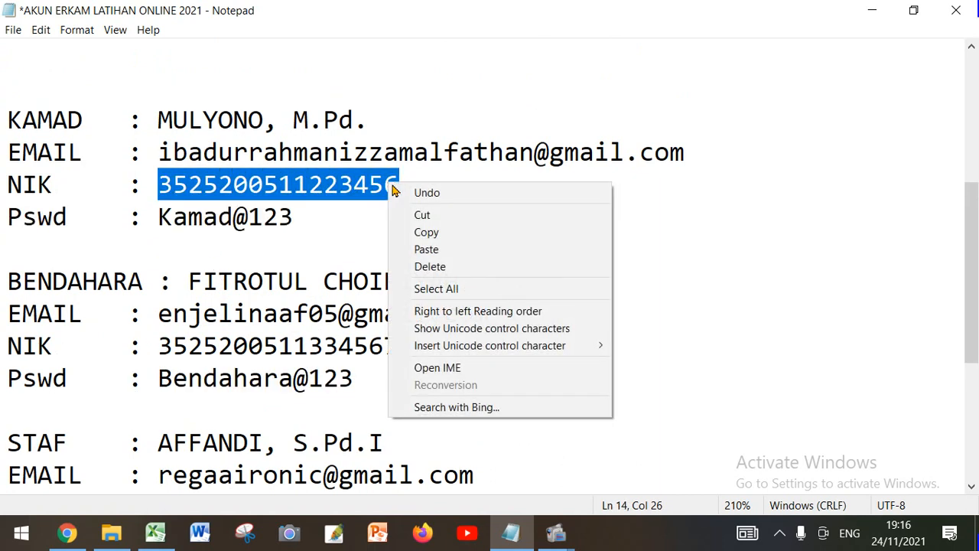
left_click(426, 231)
left_click(68, 536)
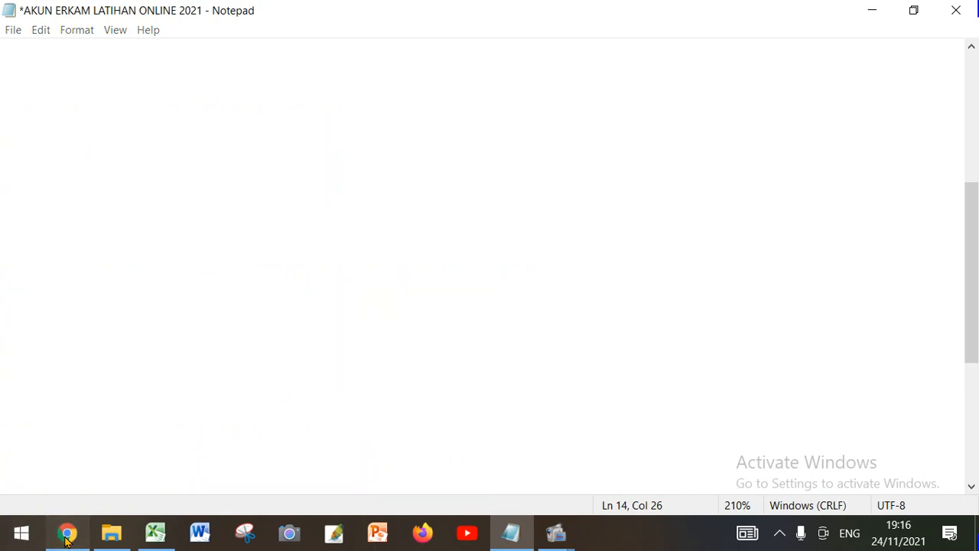
left_click(378, 276)
right_click(448, 276)
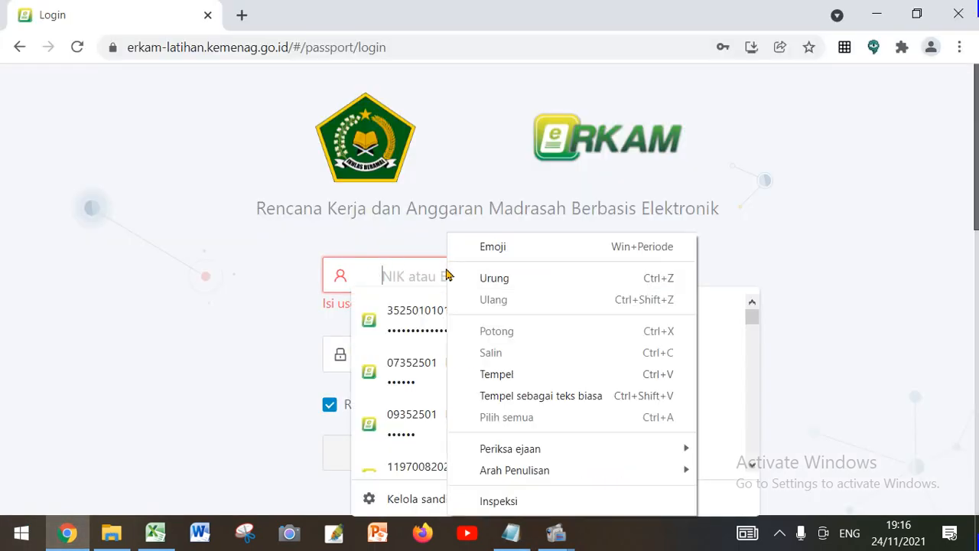
left_click(493, 374)
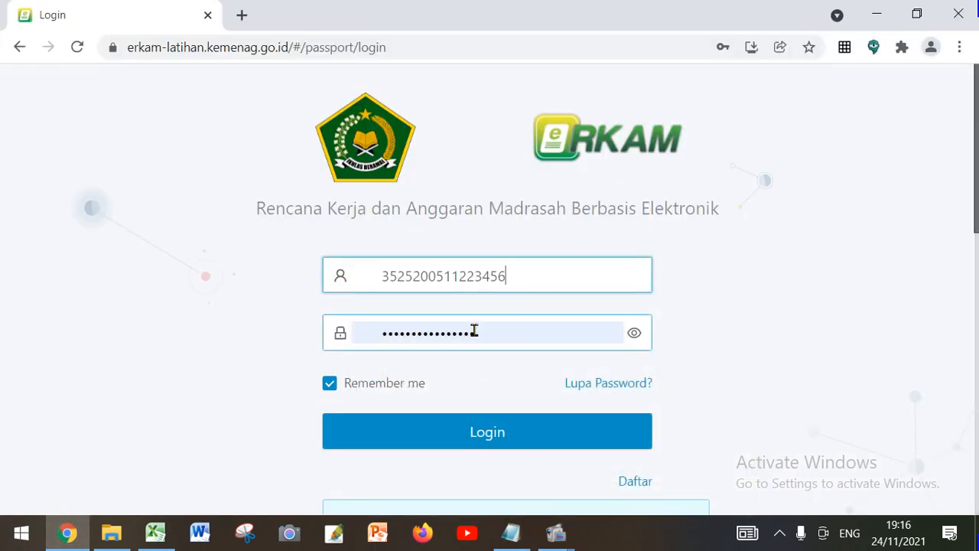
Reveal the prefilled password on the login form and clear the Password field
left_click(635, 337)
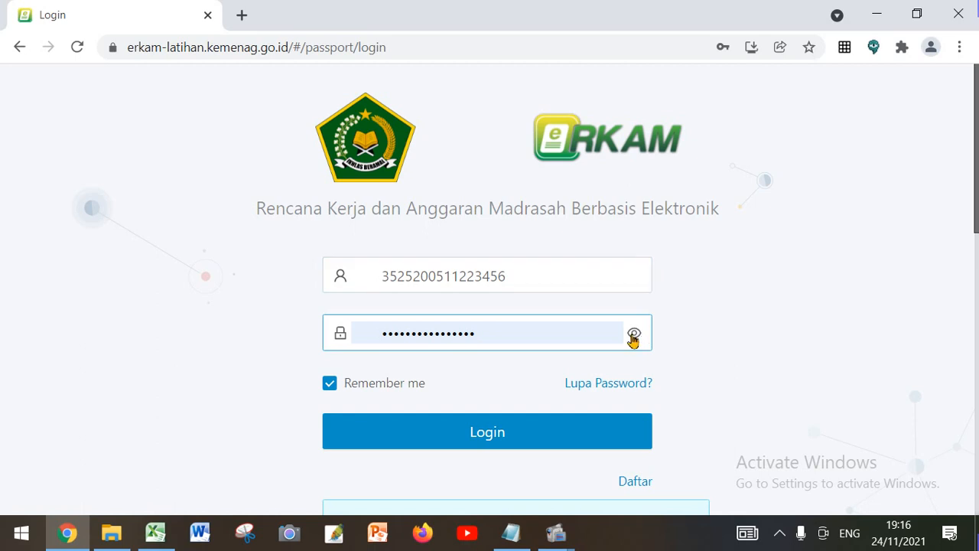
left_click(633, 336)
left_click(509, 336)
left_click_drag(507, 334, 354, 321)
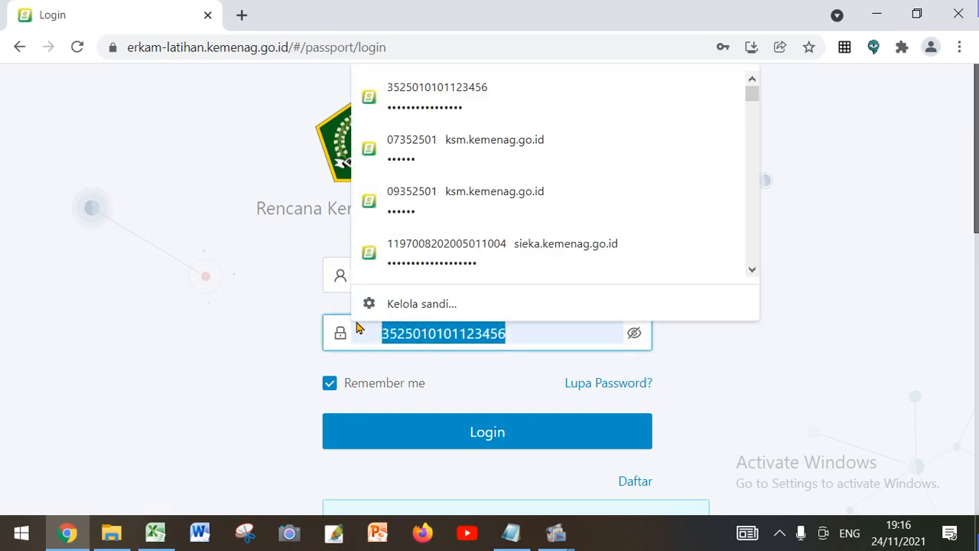
key("BackSpace")
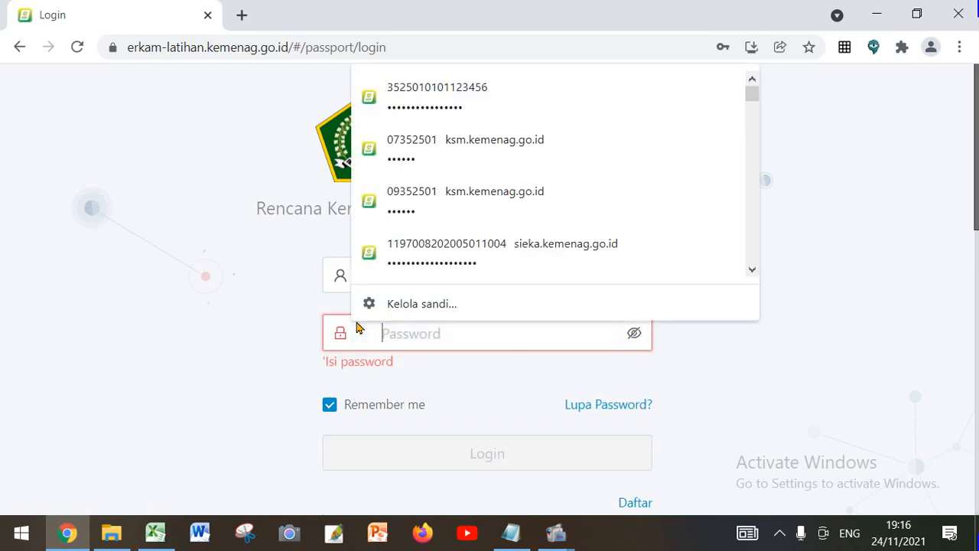
Copy the Kepala Madrasah's password from the Notepad notes and paste it into the Password field in Chrome
left_click(508, 528)
left_click_drag(158, 216, 293, 216)
right_click(278, 216)
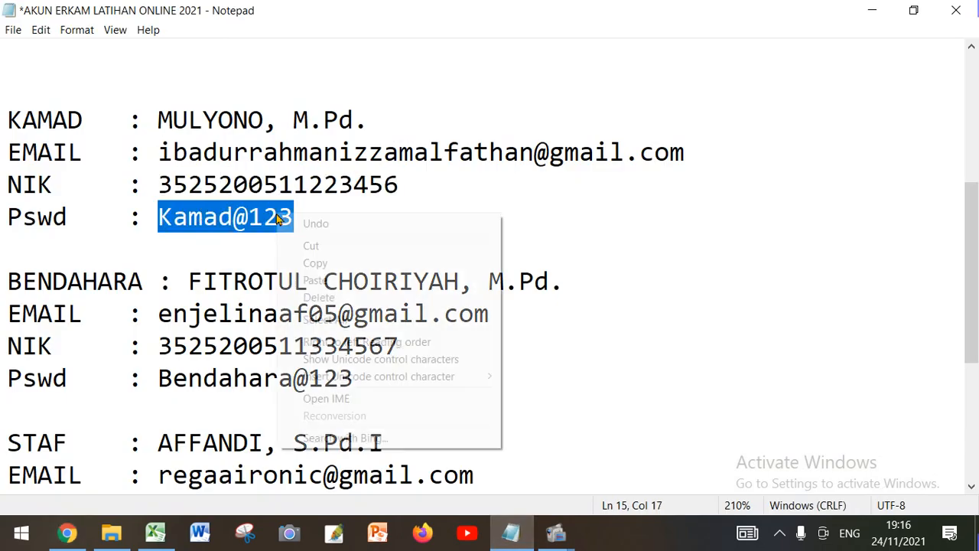
left_click(314, 262)
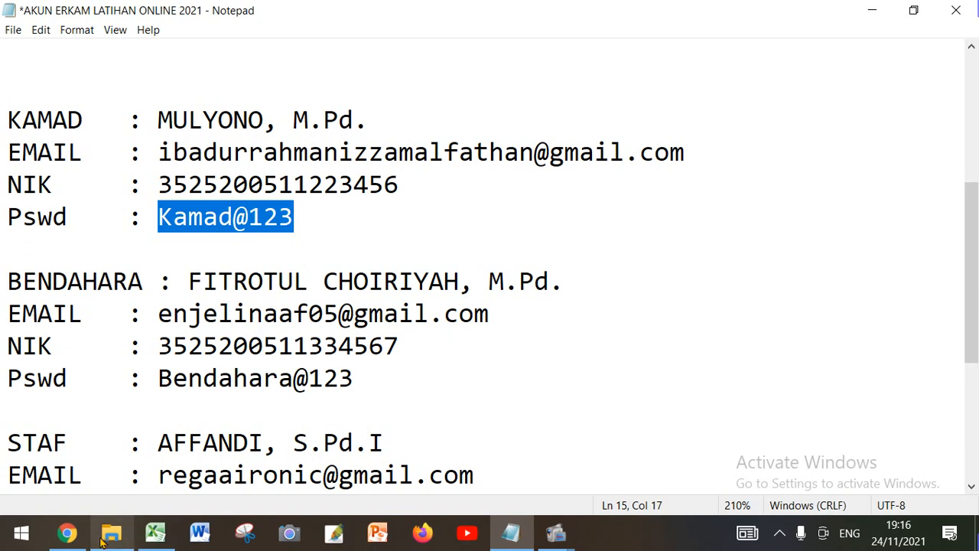
left_click(67, 533)
right_click(415, 334)
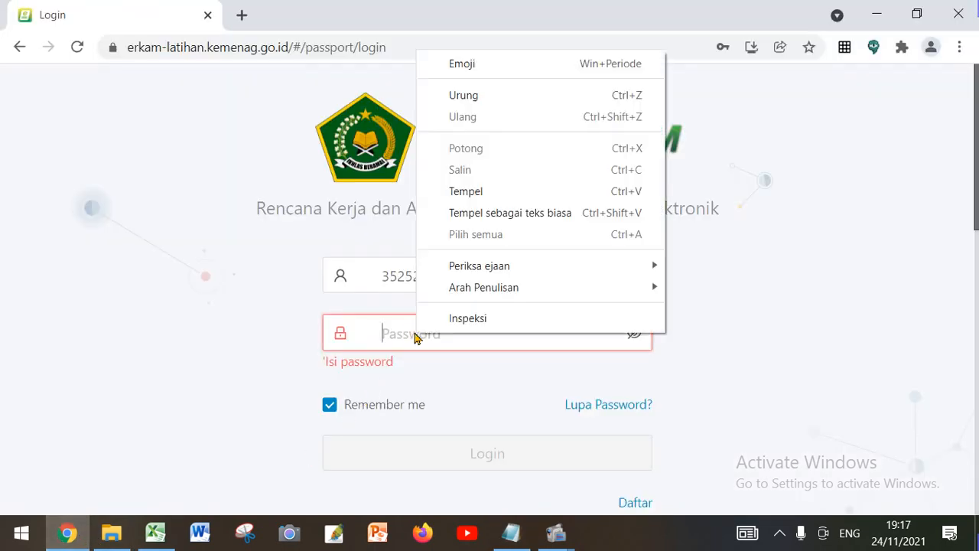
left_click(482, 190)
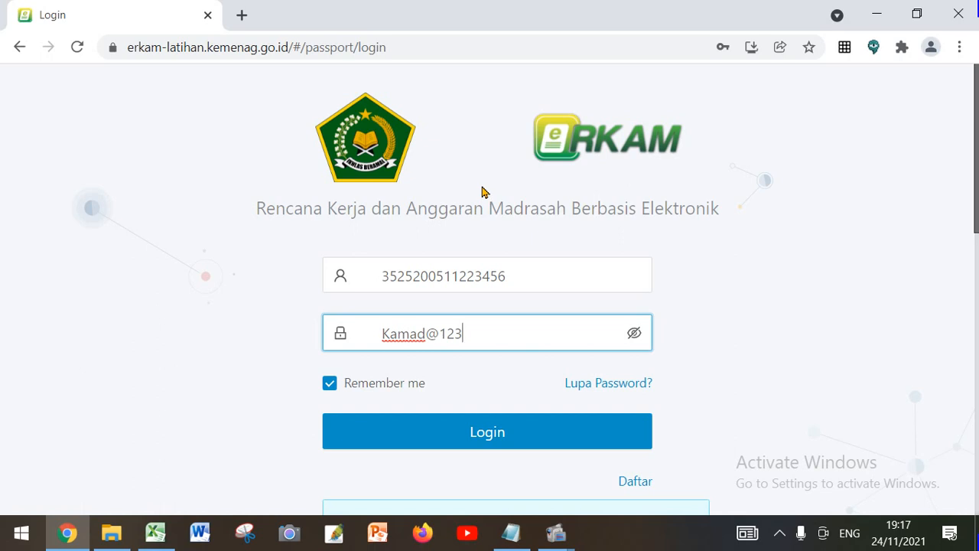
Log in to ERKAM as Kepala Madrasah, reveal the password in the save offer and store the login in Chrome
left_click(508, 434)
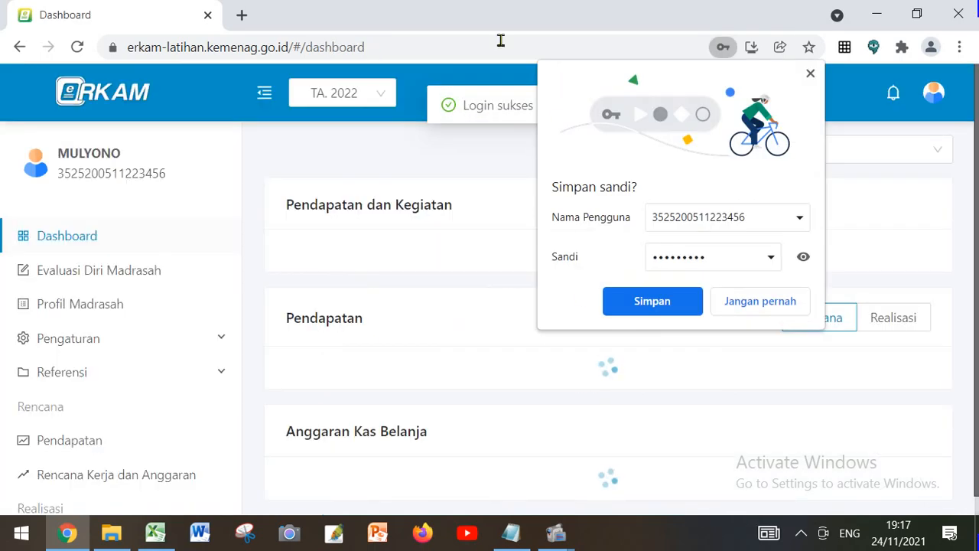
left_click(803, 257)
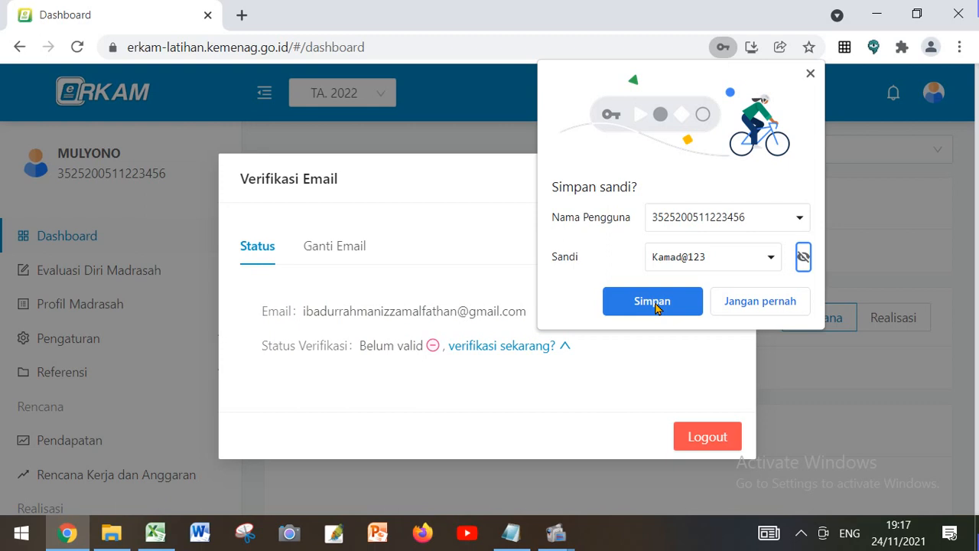
left_click(652, 302)
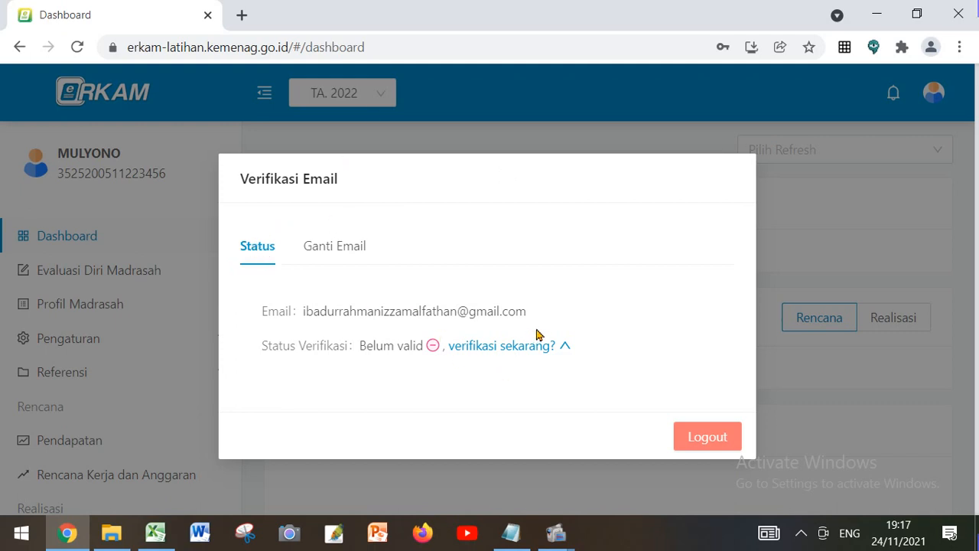
Expand the "verifikasi sekarang?" section in the Verifikasi Email dialog and request a verification code
key("ctrl+plus")
key("ctrl+plus")
key("ctrl+plus")
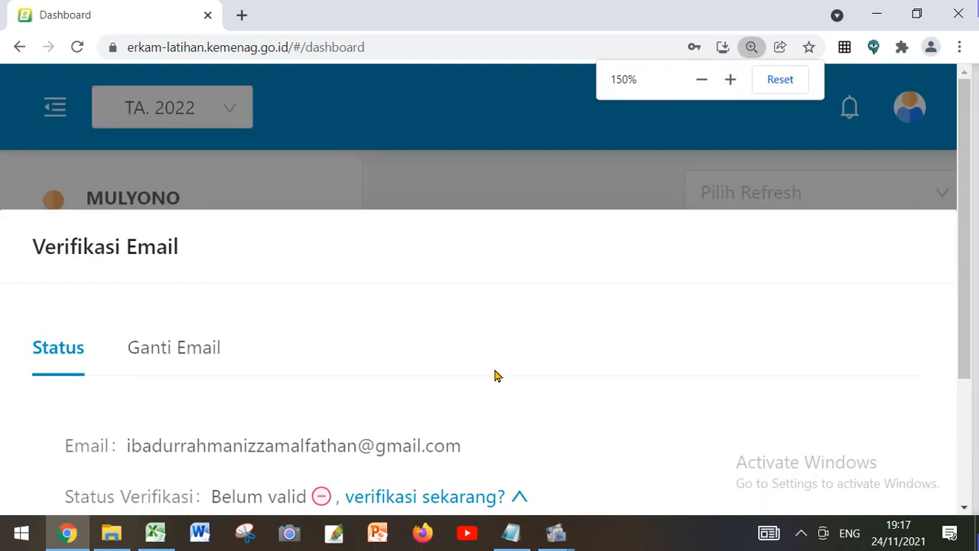
scroll(494, 376, "down", 3)
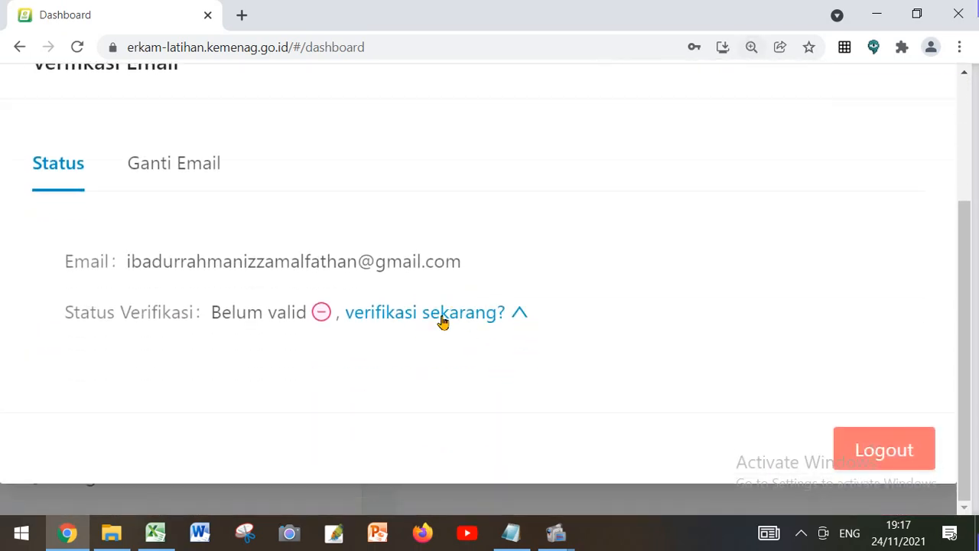
left_click(442, 321)
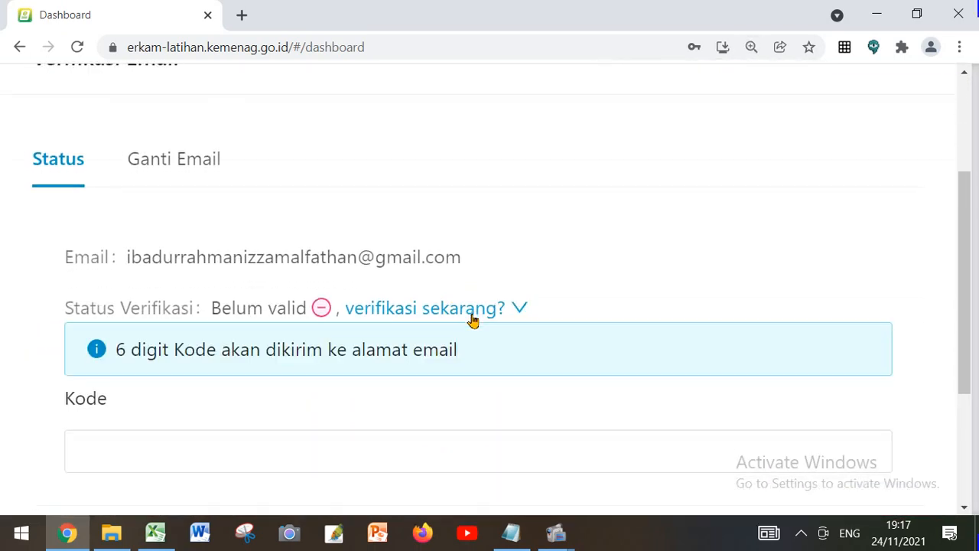
scroll(472, 322, "down", 3)
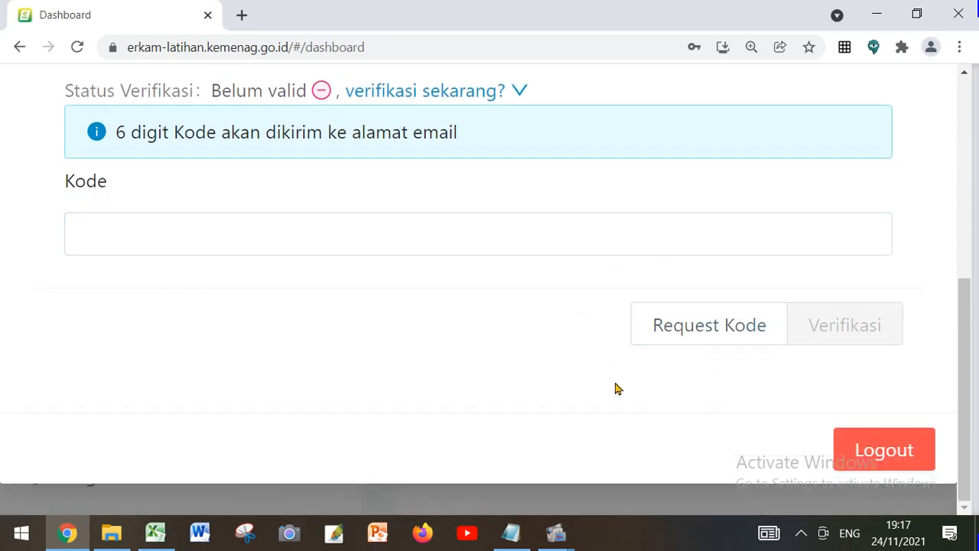
left_click(698, 327)
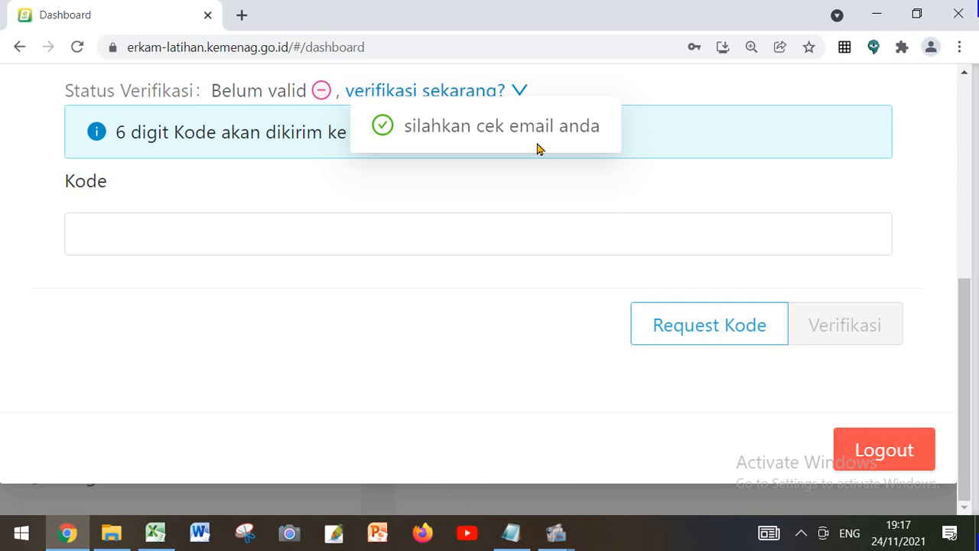
Open Gmail in a new tab and switch to the Kepala Madrasah's registered e-mail account
left_click(242, 15)
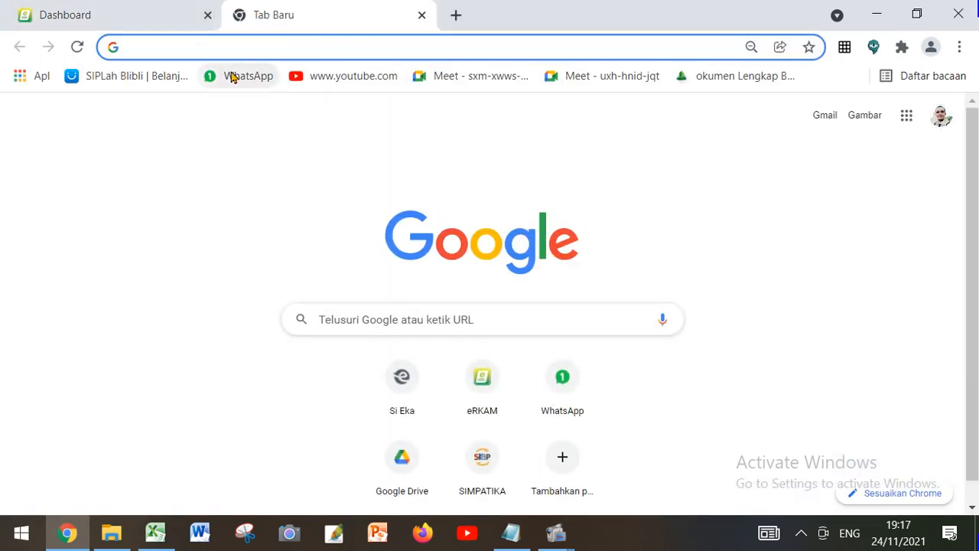
left_click(906, 114)
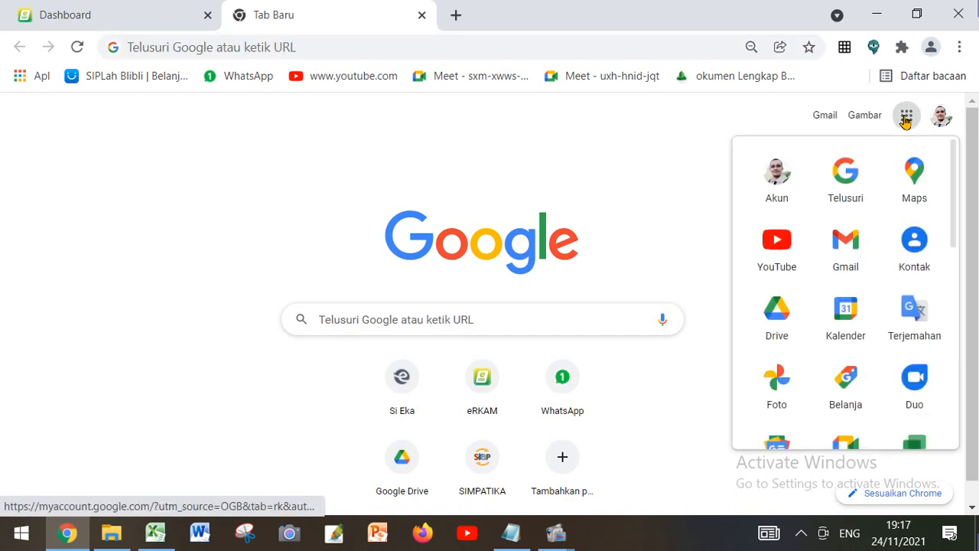
left_click(843, 240)
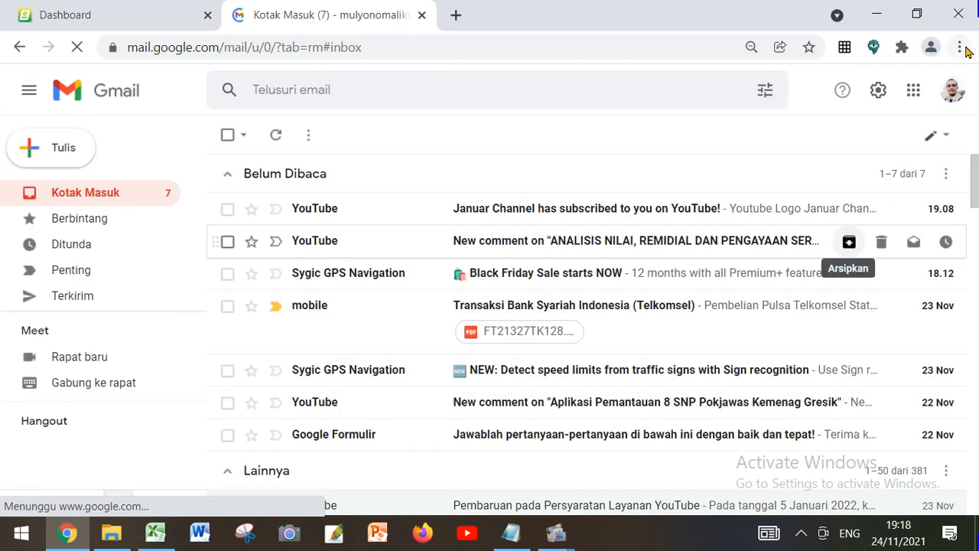
left_click(952, 90)
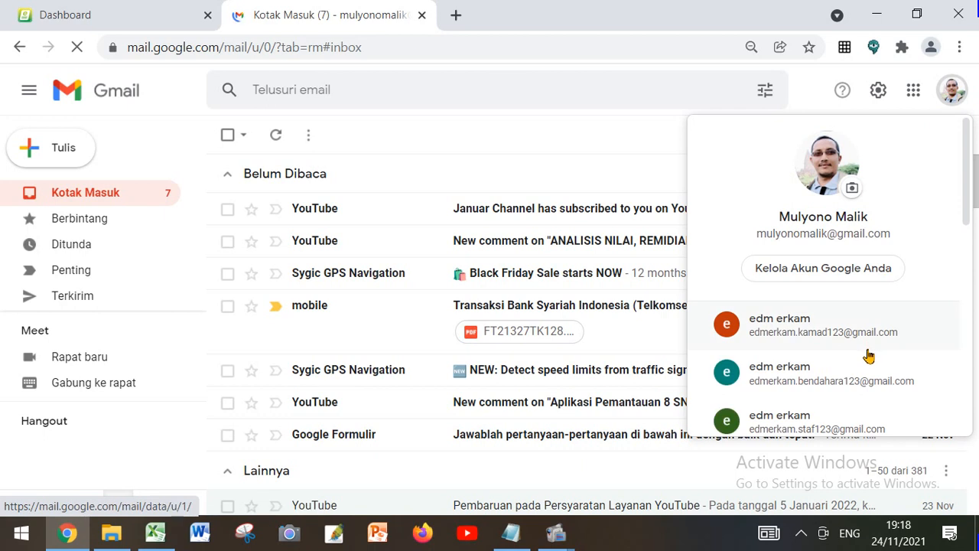
scroll(868, 353, "down", 2)
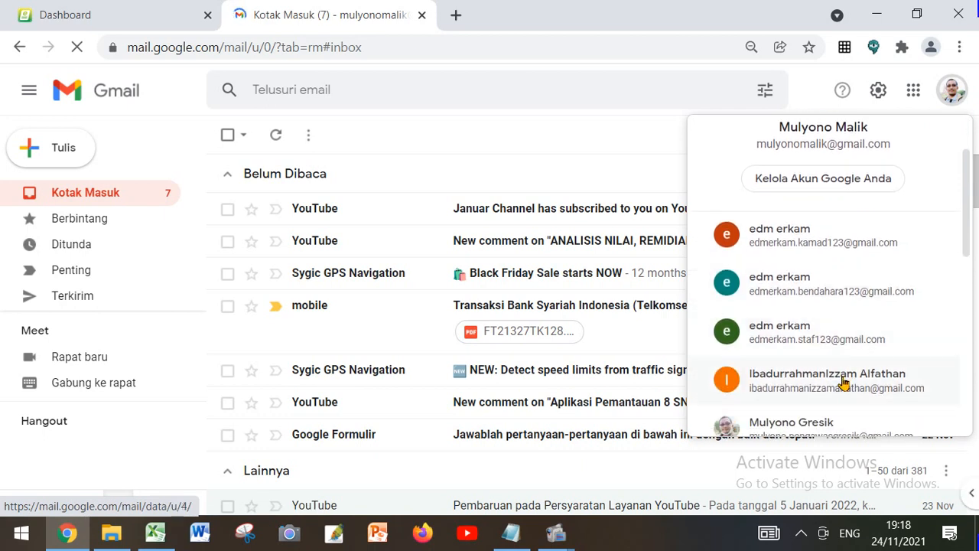
left_click(843, 382)
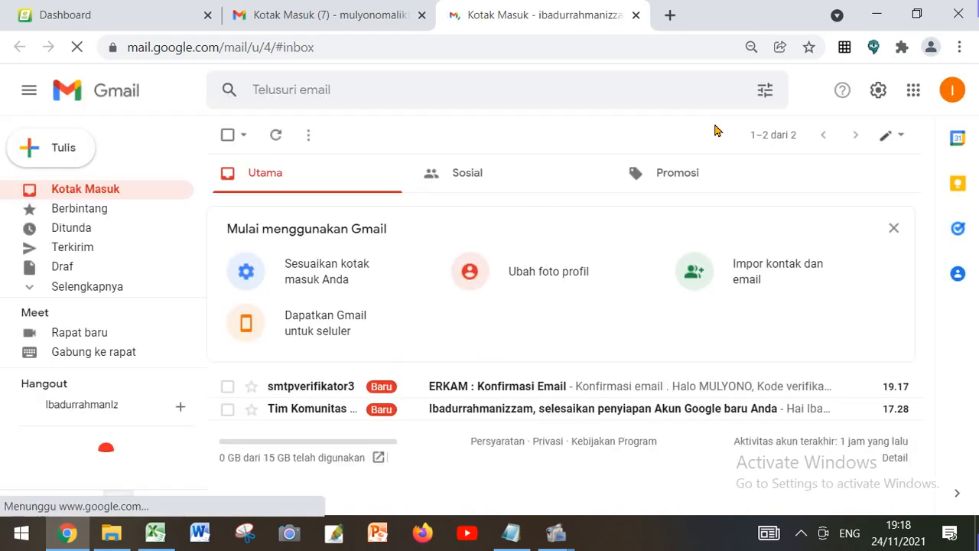
Open the "ERKAM : Konfirmasi Email" message and copy the verification code from its body
scroll(596, 425, "up", 2, "ctrl")
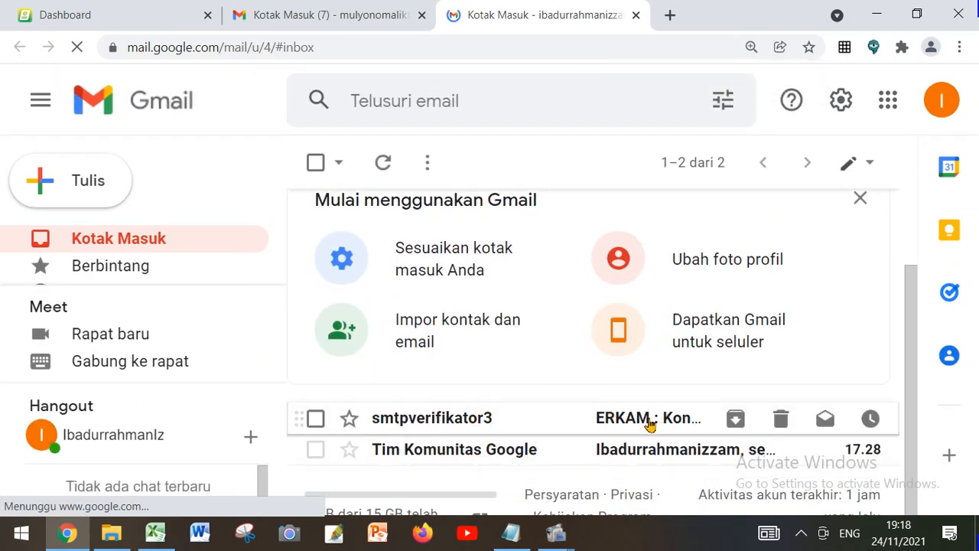
scroll(686, 428, "down", 1, "ctrl")
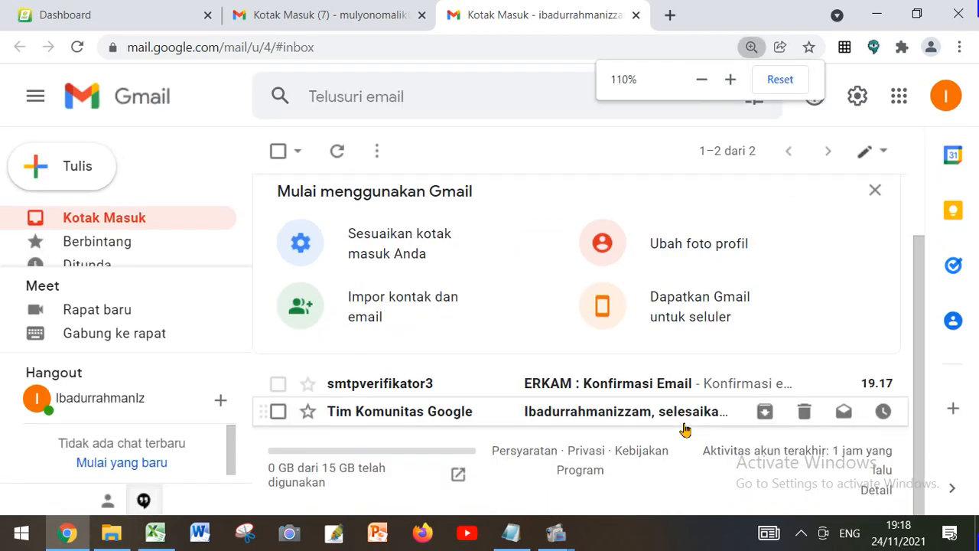
left_click(620, 389)
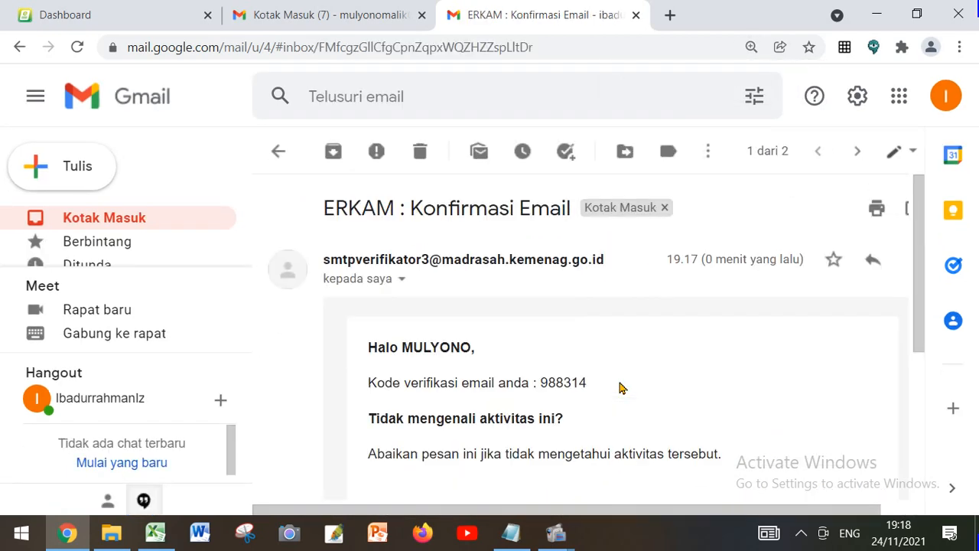
scroll(619, 388, "down", 1)
scroll(620, 389, "down", 1)
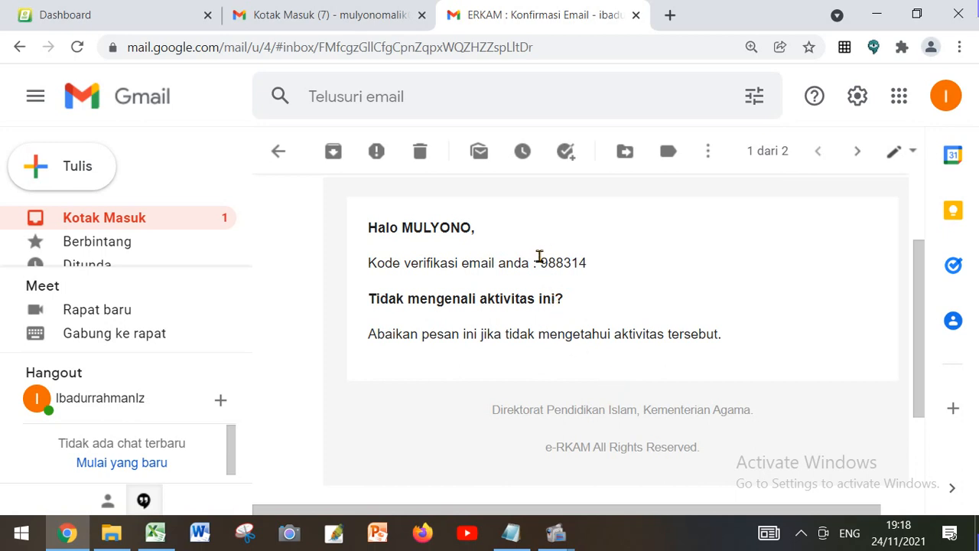
left_click_drag(539, 260, 583, 261)
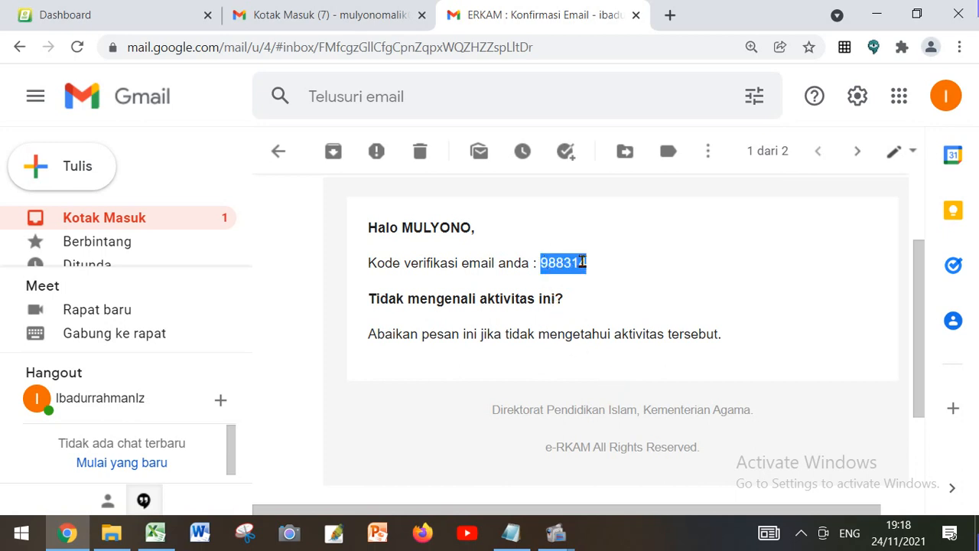
right_click(575, 263)
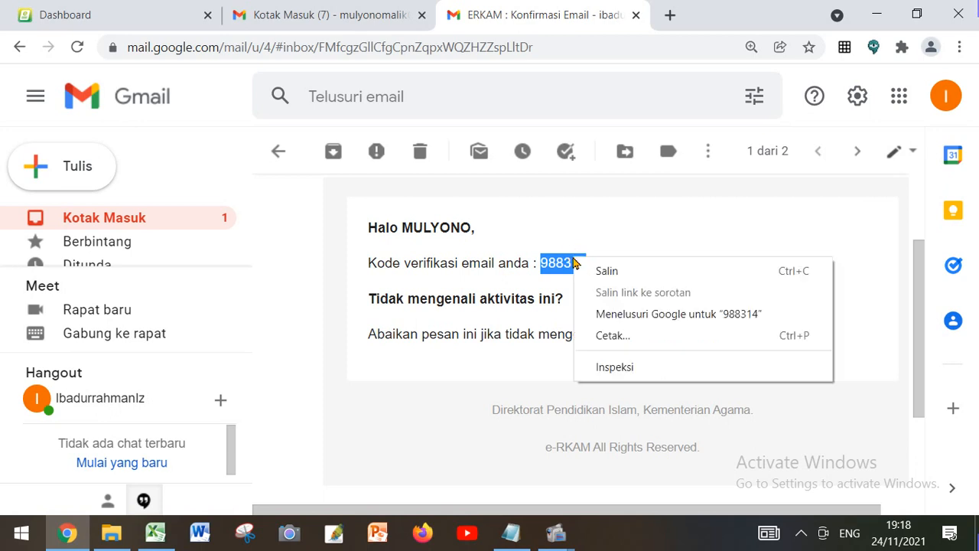
left_click(608, 272)
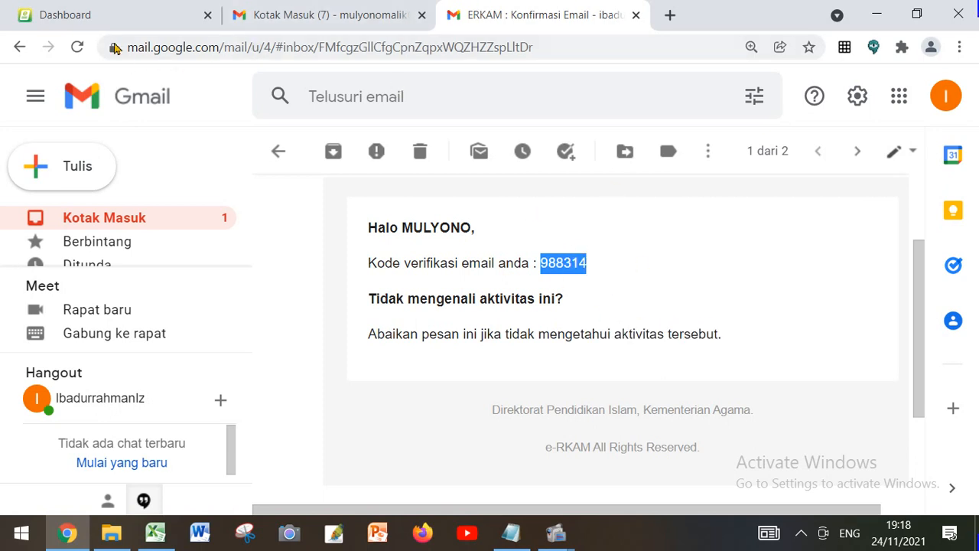
Return to the ERKAM Dashboard, paste the verification code into the Kode field and submit it for verification
left_click(103, 17)
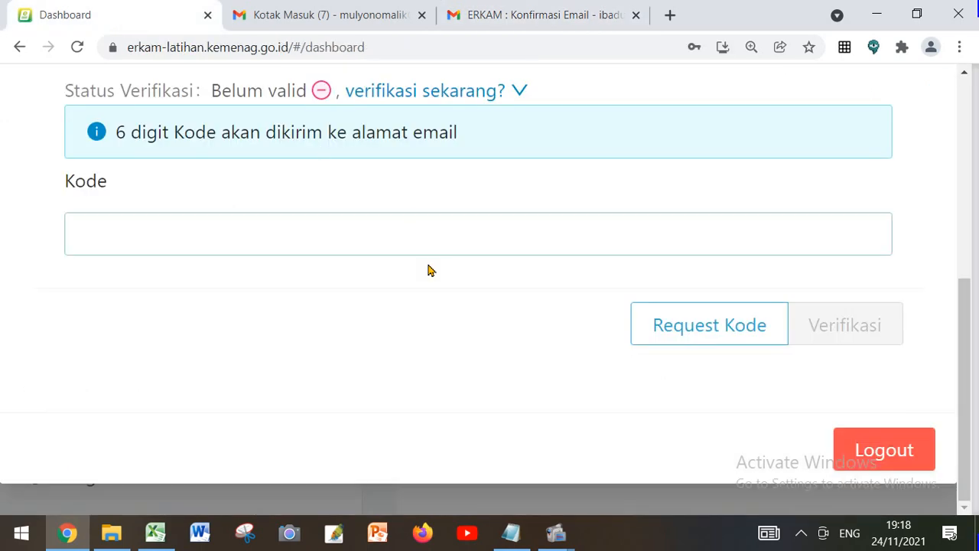
scroll(426, 268, "up", 3)
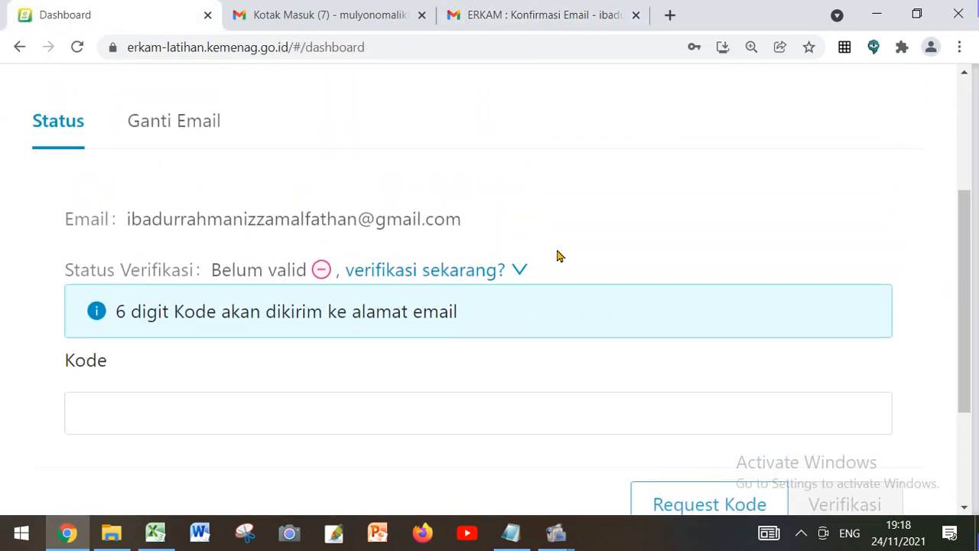
left_click(175, 409)
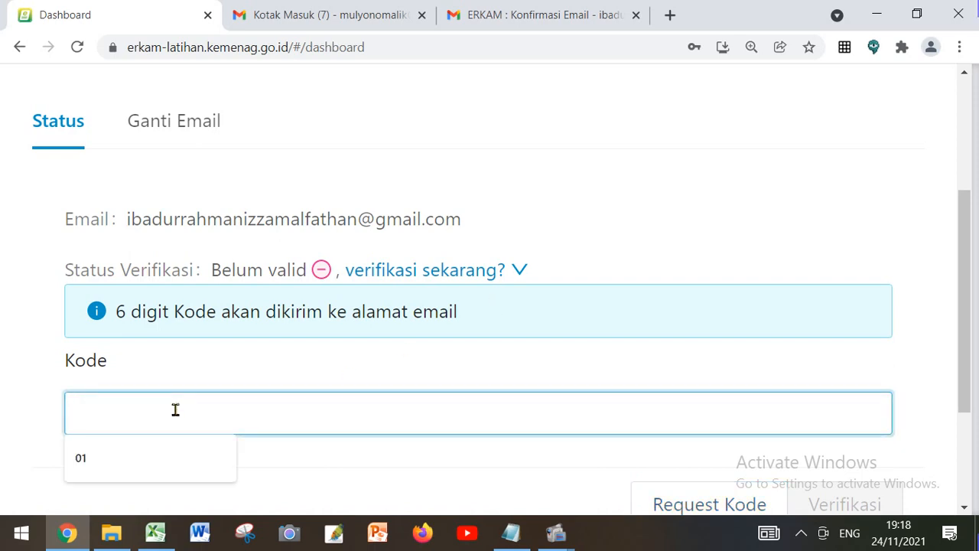
right_click(176, 410)
left_click(235, 271)
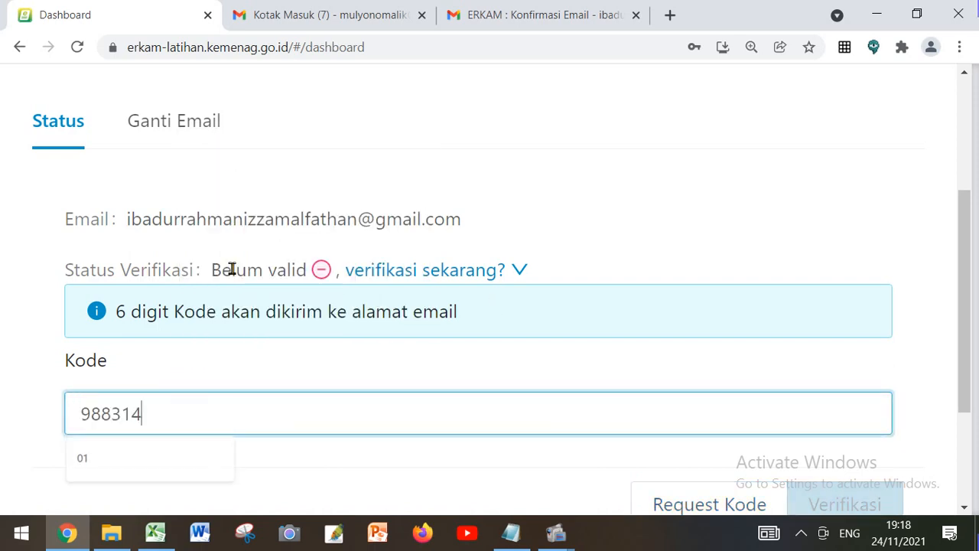
scroll(304, 345, "down", 2)
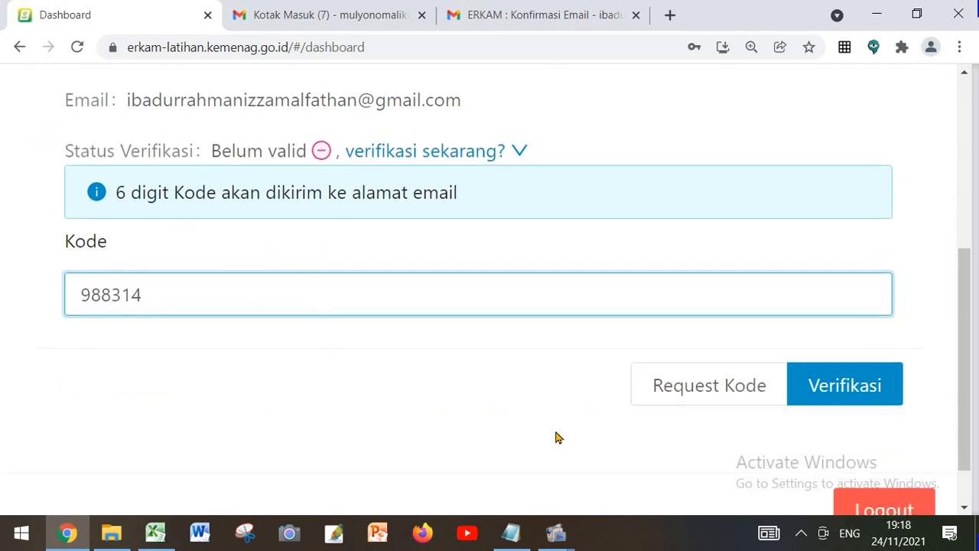
scroll(833, 471, "down", 1)
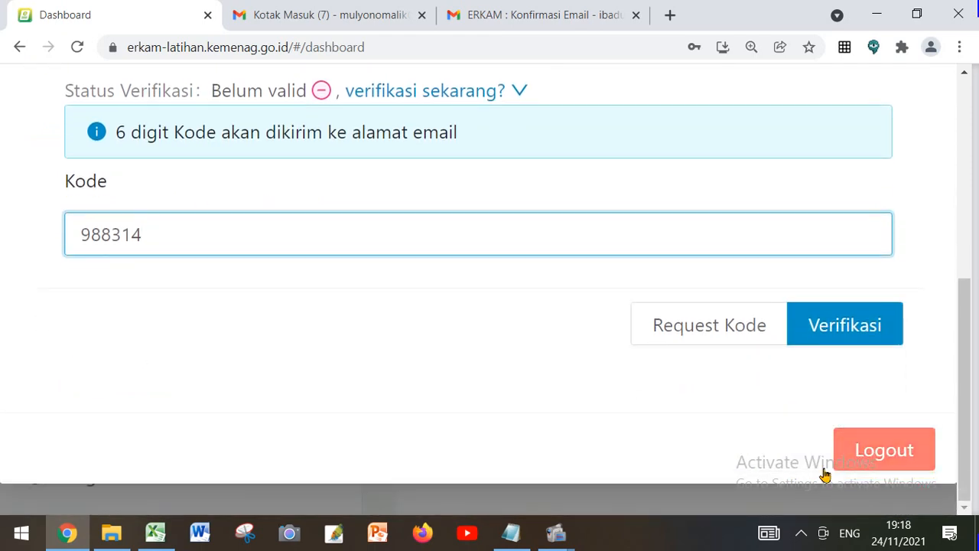
scroll(847, 403, "up", 1)
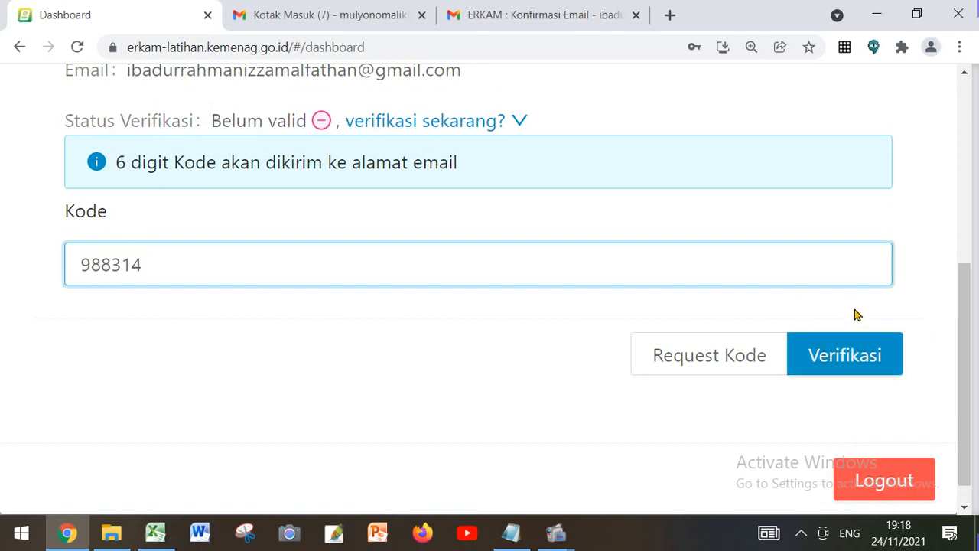
left_click(869, 364)
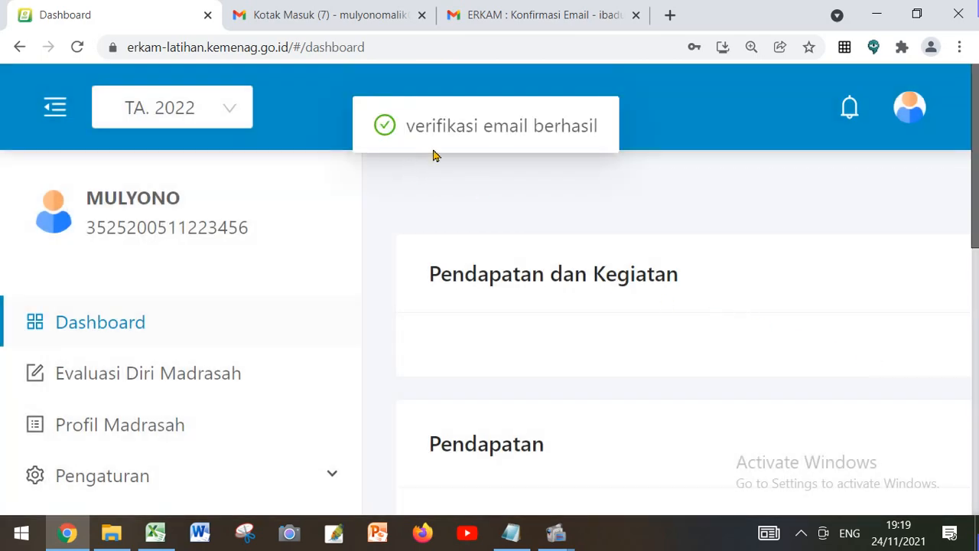
Open the Akun profile page of the logged-in Kepala Madrasah account
key("ctrl+minus")
key("ctrl+minus")
key("ctrl+minus")
key("ctrl+minus")
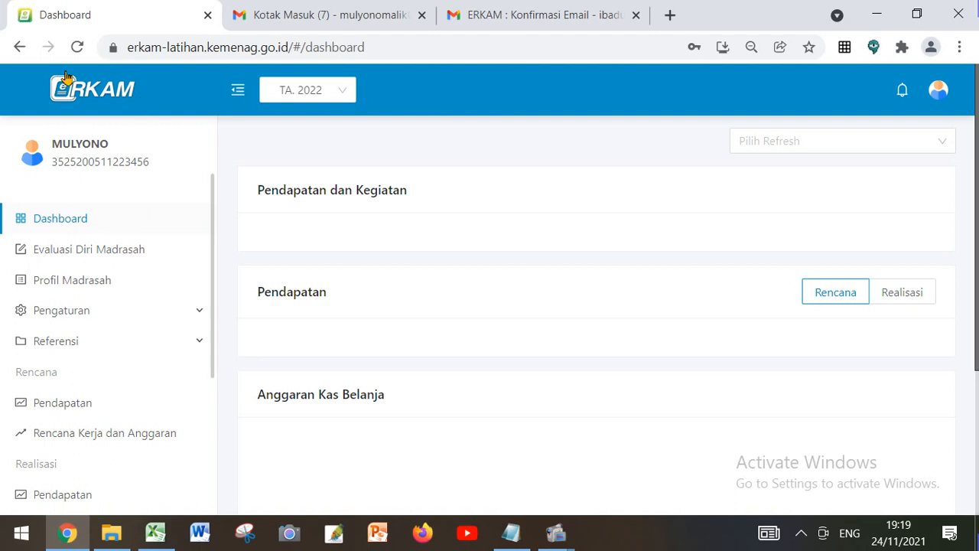
left_click(74, 153)
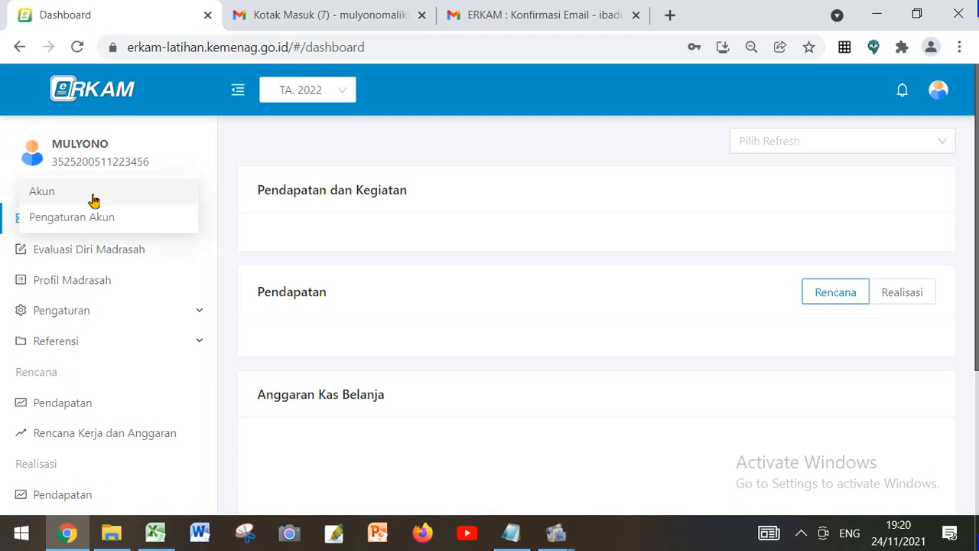
key("ctrl+plus")
key("ctrl+plus")
key("ctrl+plus")
scroll(199, 278, "down", 2)
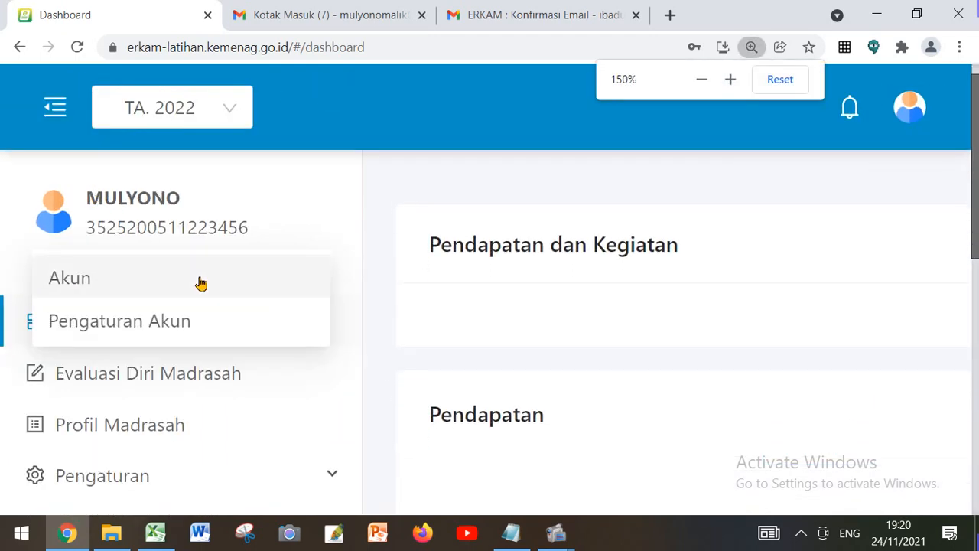
left_click(125, 284)
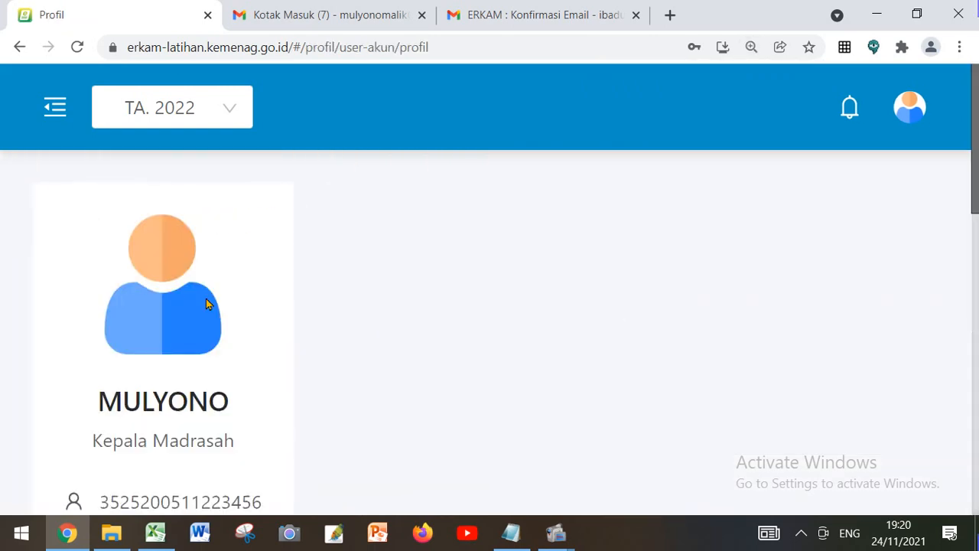
key("ctrl+minus")
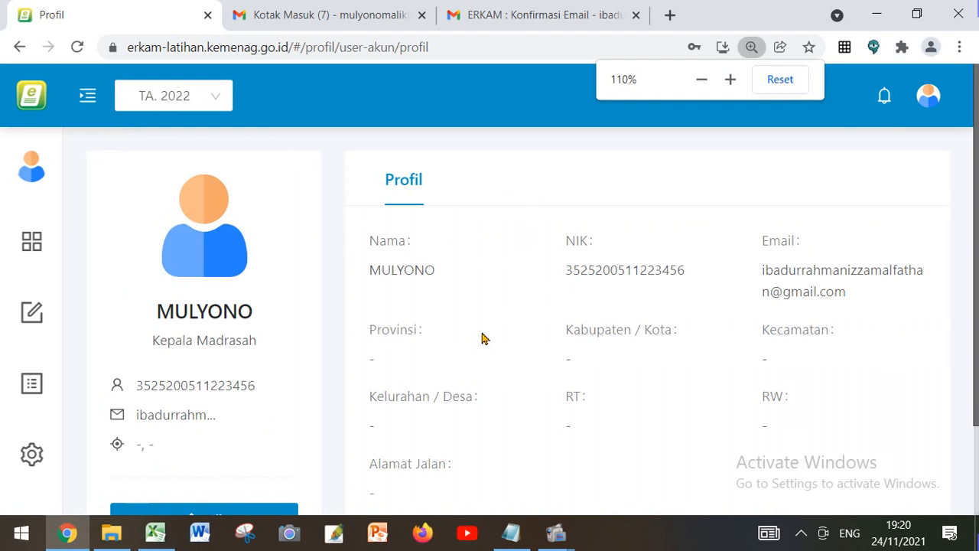
key("ctrl+minus")
scroll(481, 337, "down", 1)
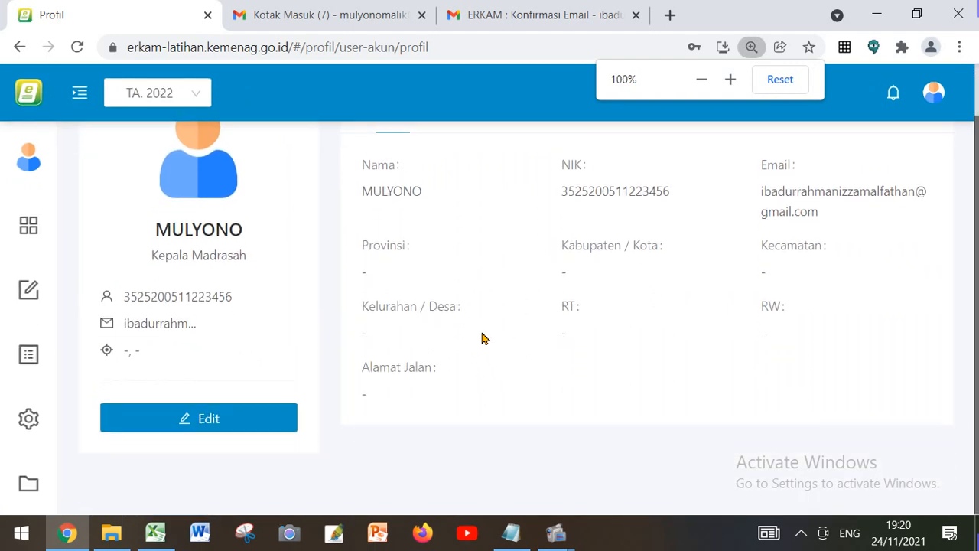
scroll(490, 336, "up", 1)
scroll(520, 268, "down", 1)
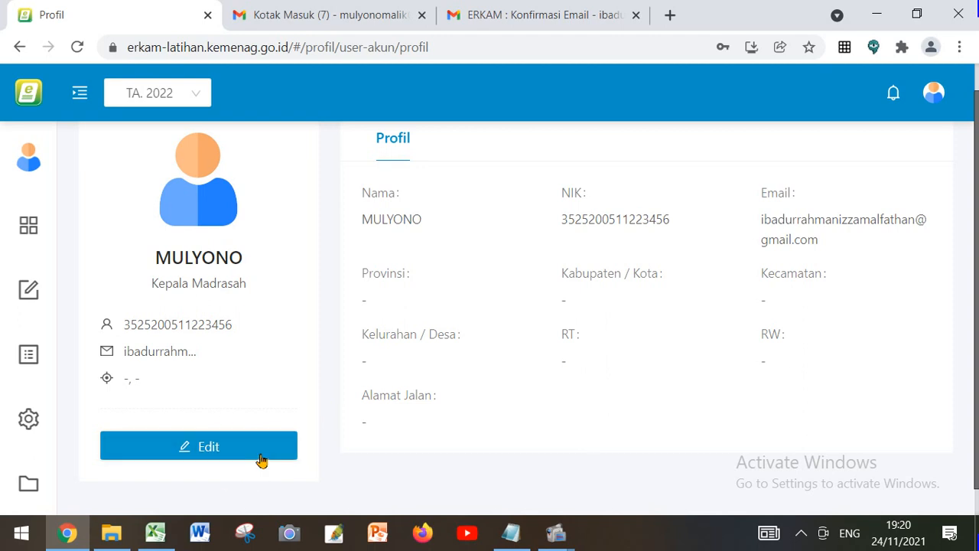
left_click(256, 448)
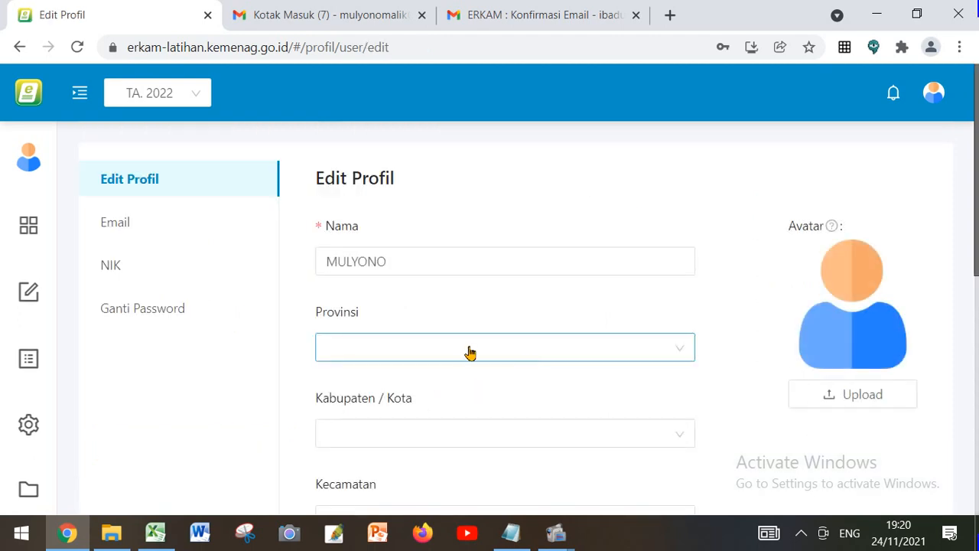
Set Provinsi to Jawa Timur and Kabupaten / Kota to Gresik in the Edit Profil form
scroll(468, 351, "down", 1)
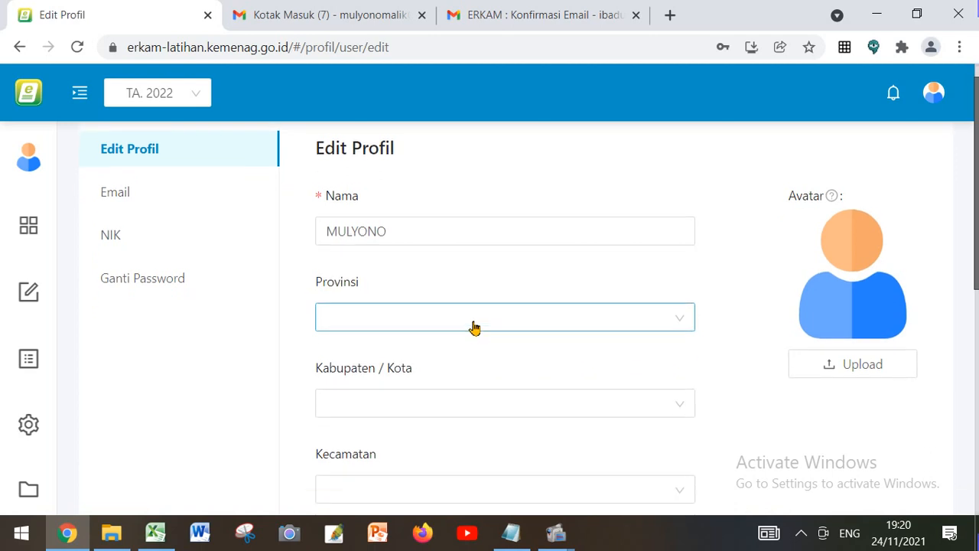
left_click(473, 326)
scroll(441, 247, "down", 4)
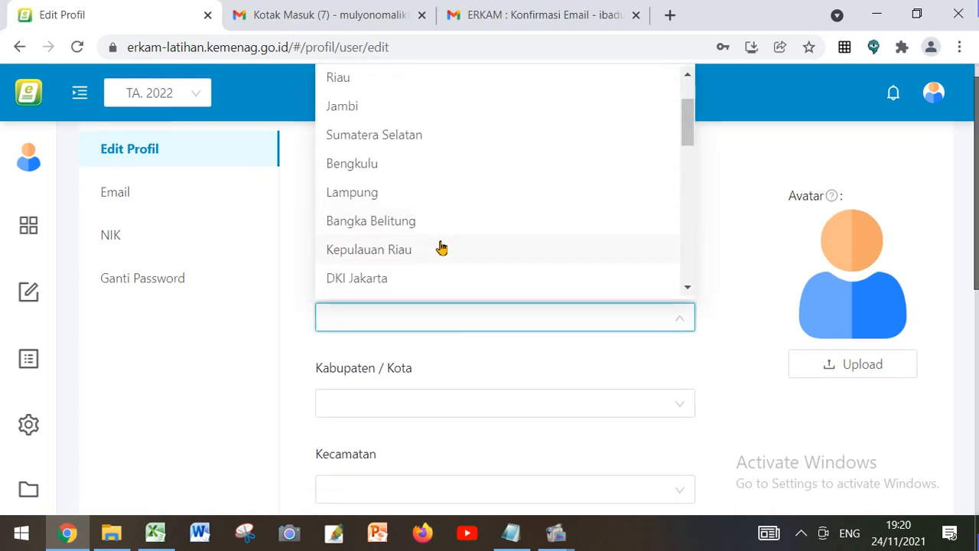
left_click(441, 247)
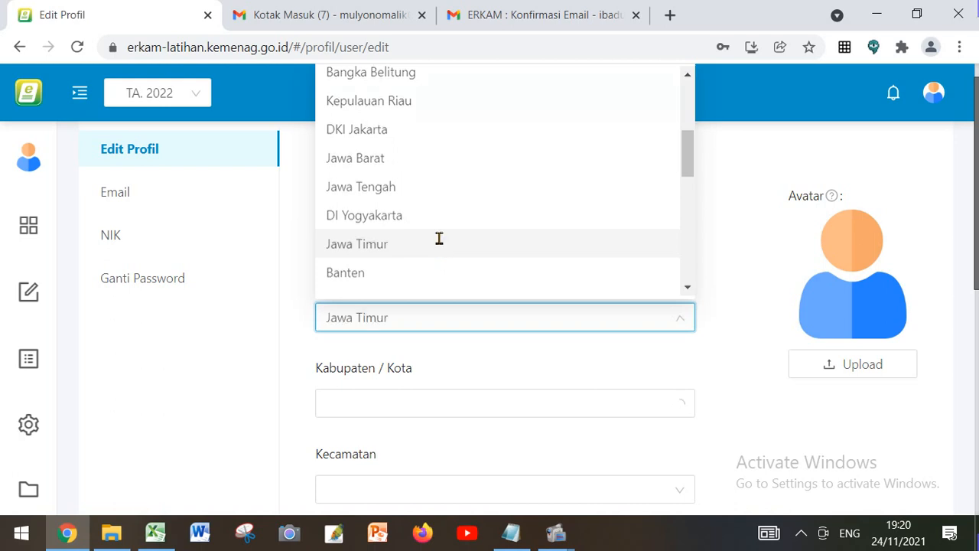
scroll(469, 264, "down", 3)
left_click(437, 320)
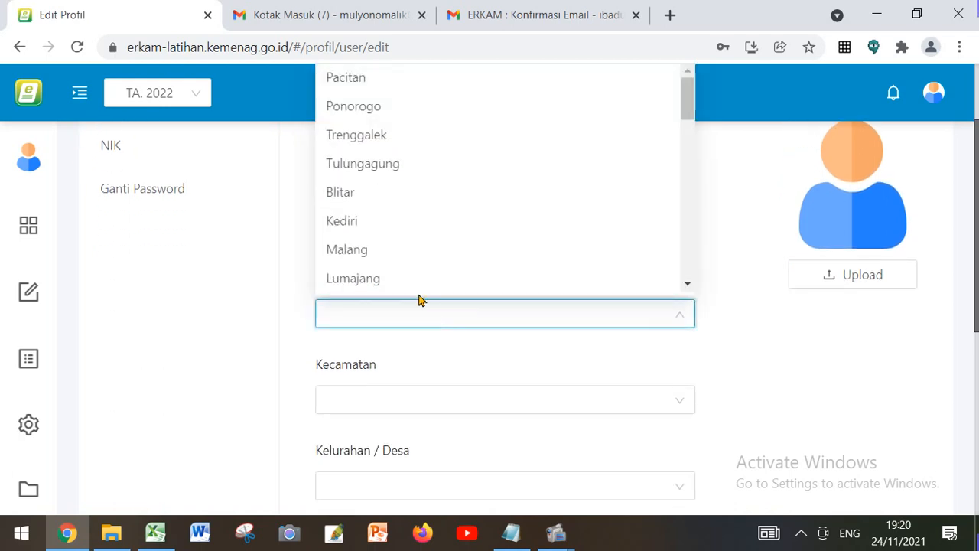
scroll(395, 261, "down", 1)
scroll(396, 261, "down", 3)
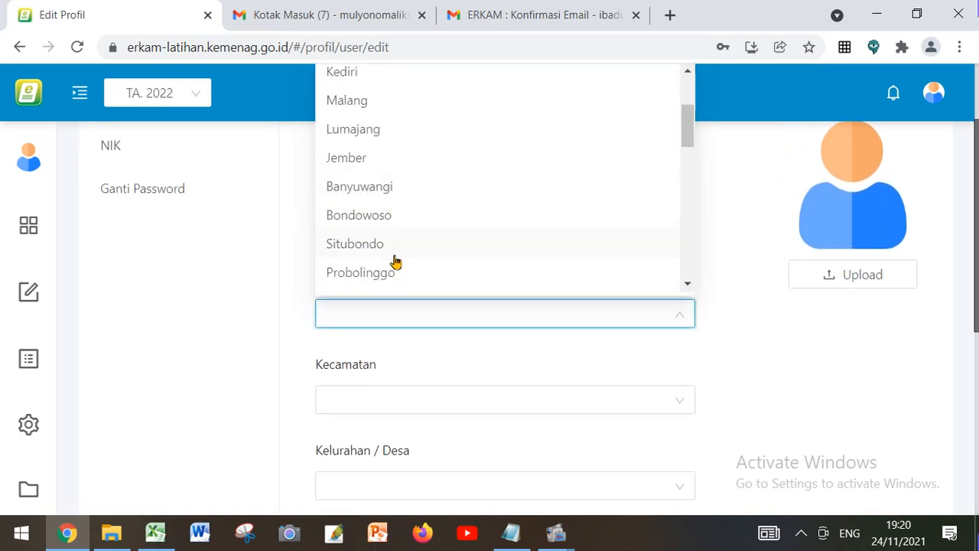
scroll(396, 262, "down", 6)
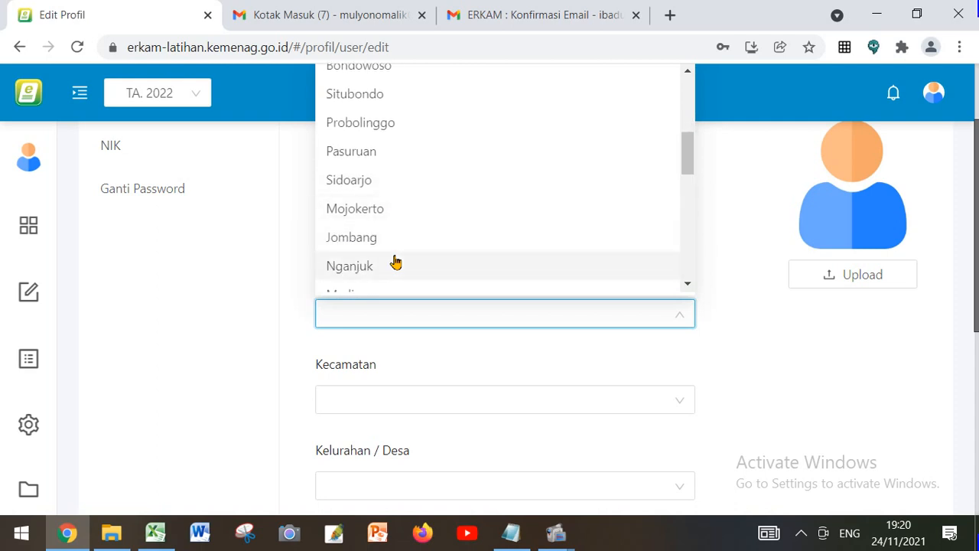
scroll(395, 261, "down", 6)
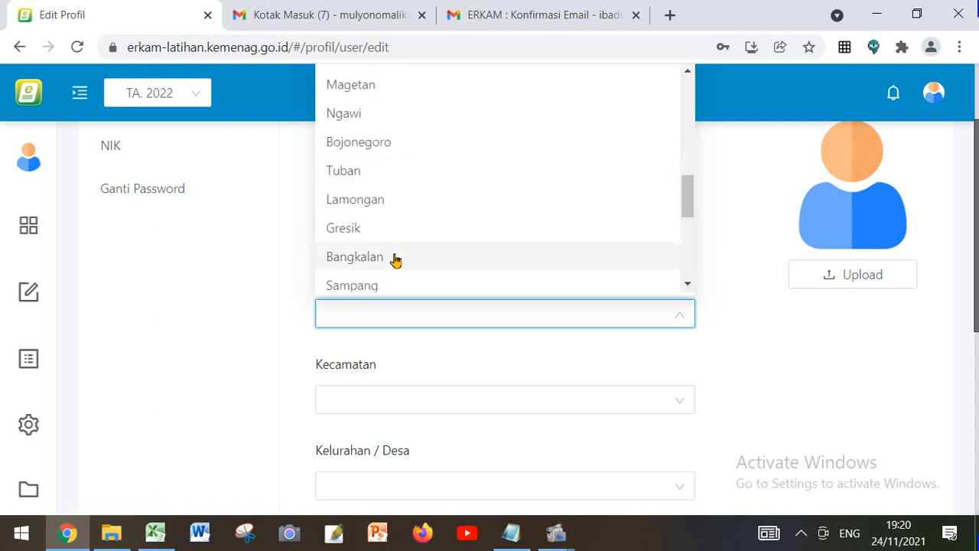
left_click(401, 239)
Select the Kepala Madrasah's home district under Kecamatan and home village under Kelurahan / Desa
scroll(467, 315, "down", 1)
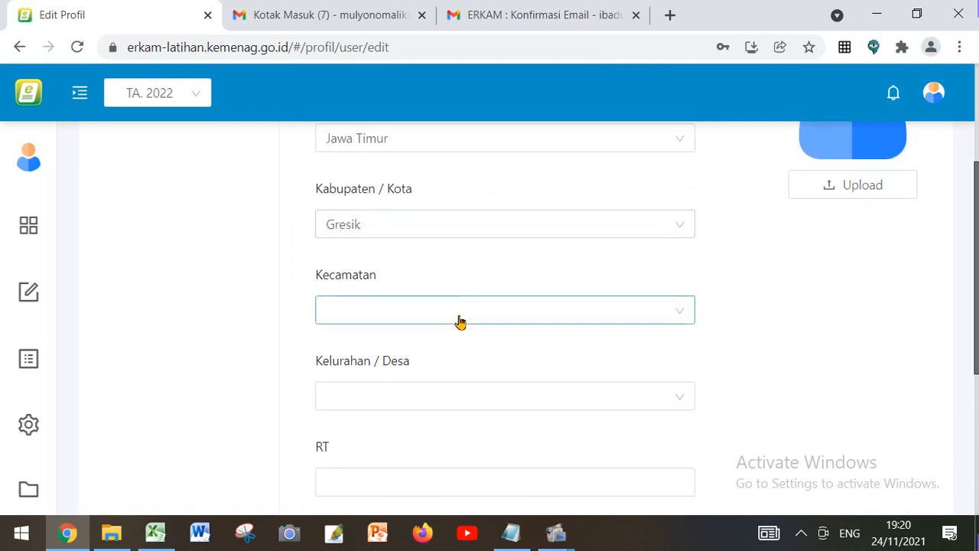
left_click(459, 317)
scroll(423, 260, "down", 2)
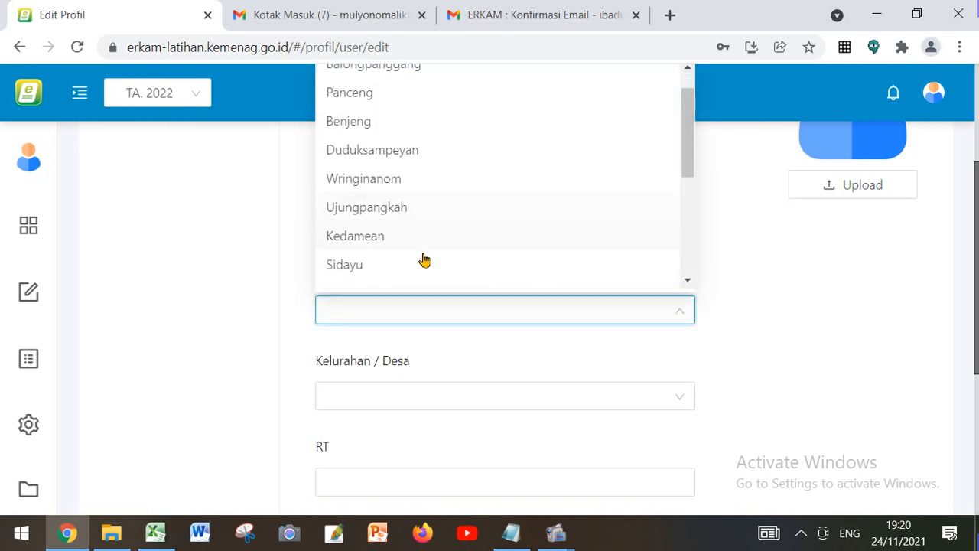
left_click(413, 218)
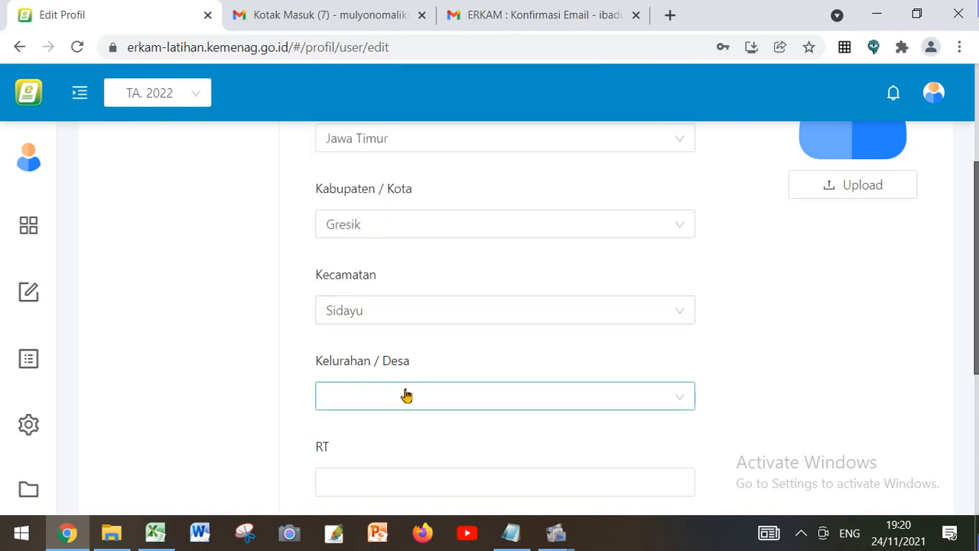
left_click(404, 398)
scroll(423, 344, "down", 2)
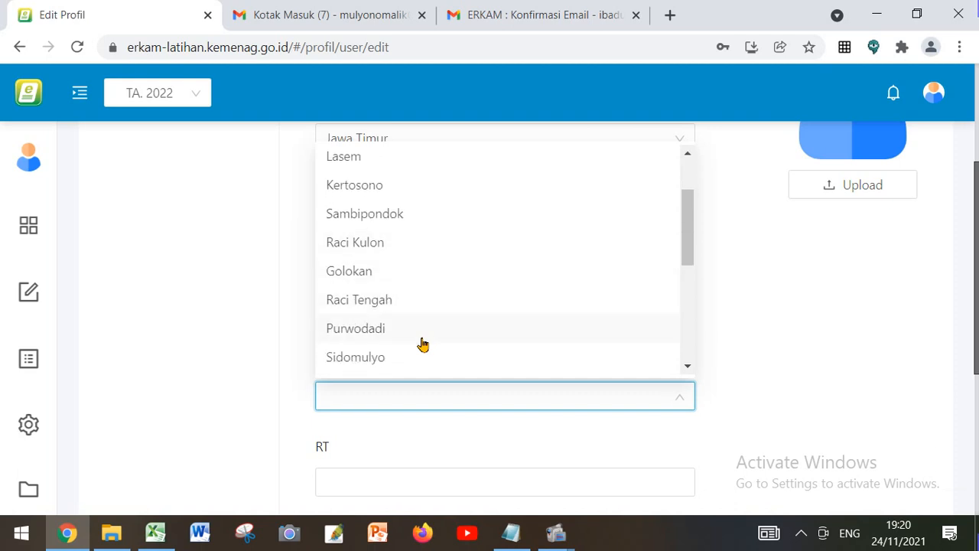
left_click(423, 328)
Fill in the RT and RW numbers and enter the Kepala Madrasah's street address under Alamat Jalan
scroll(452, 344, "down", 2)
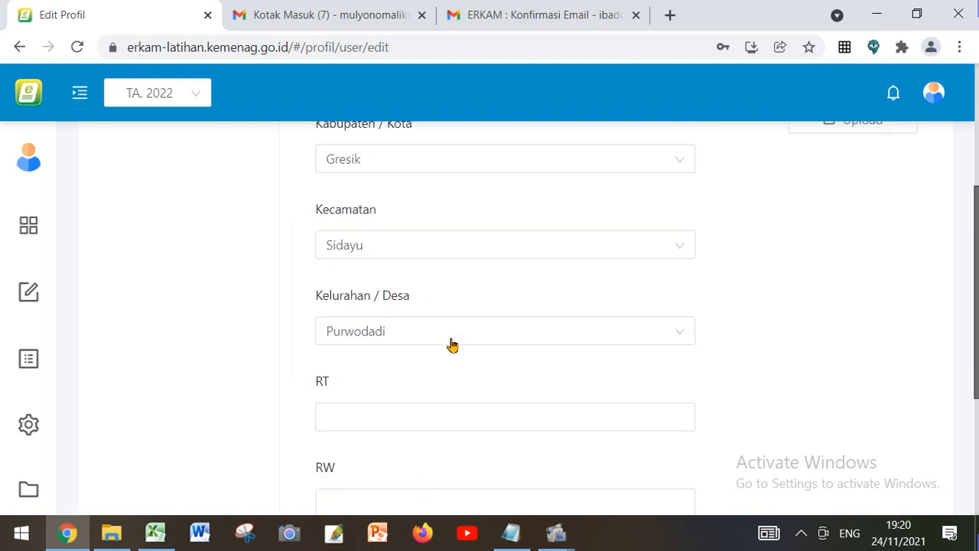
left_click(386, 307)
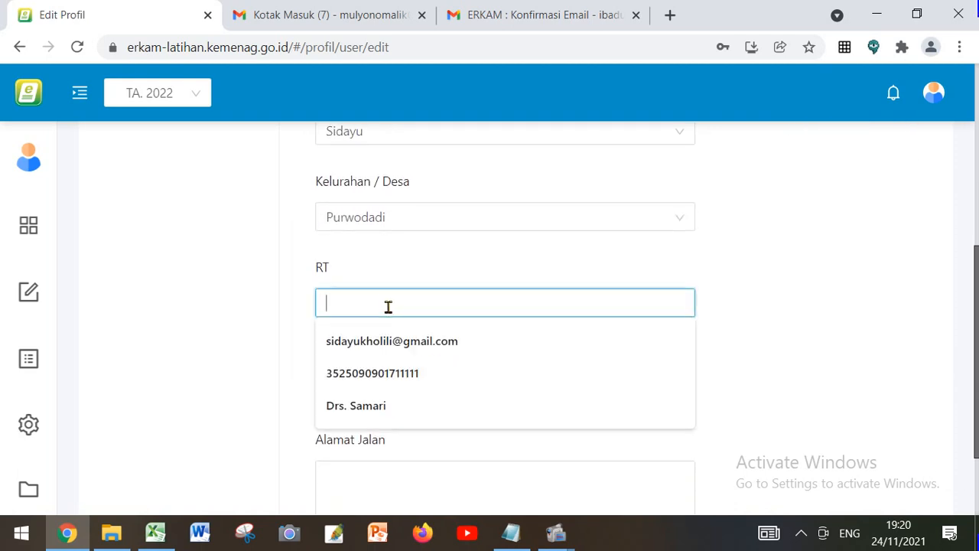
type("02")
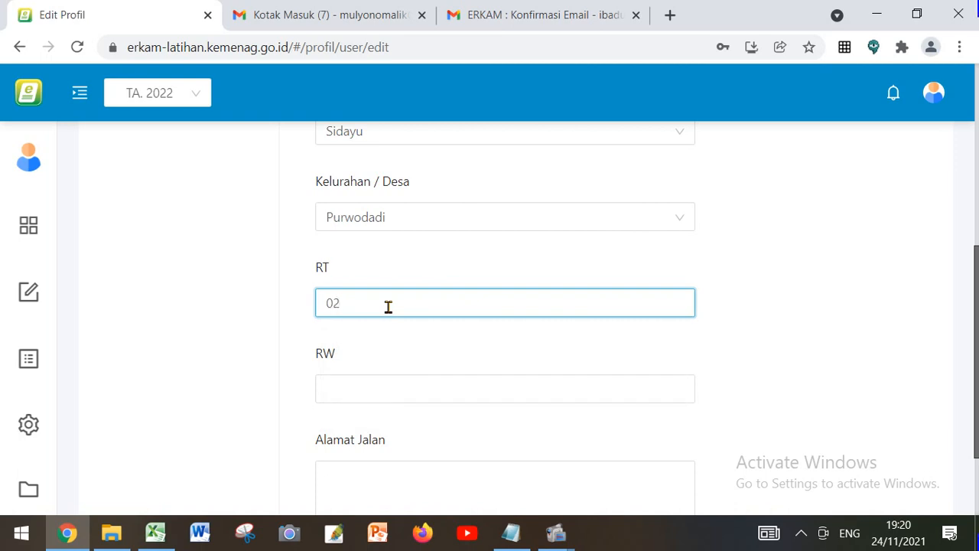
left_click(402, 388)
type("0")
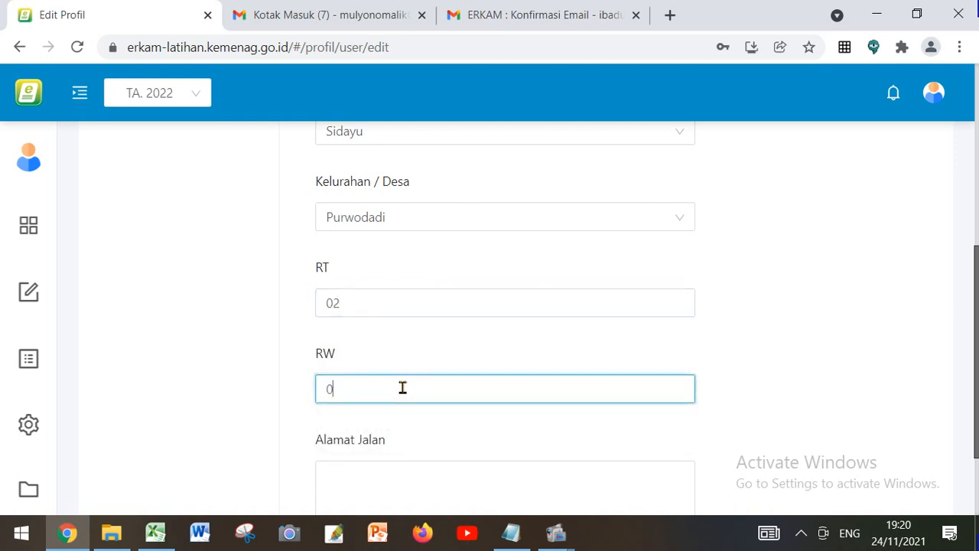
type("1")
scroll(403, 400, "down", 1)
left_click(395, 411)
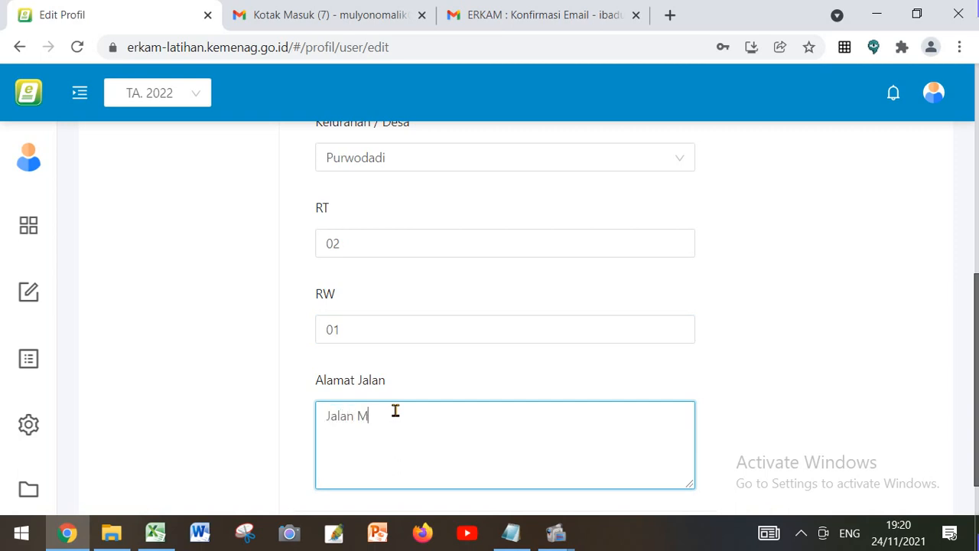
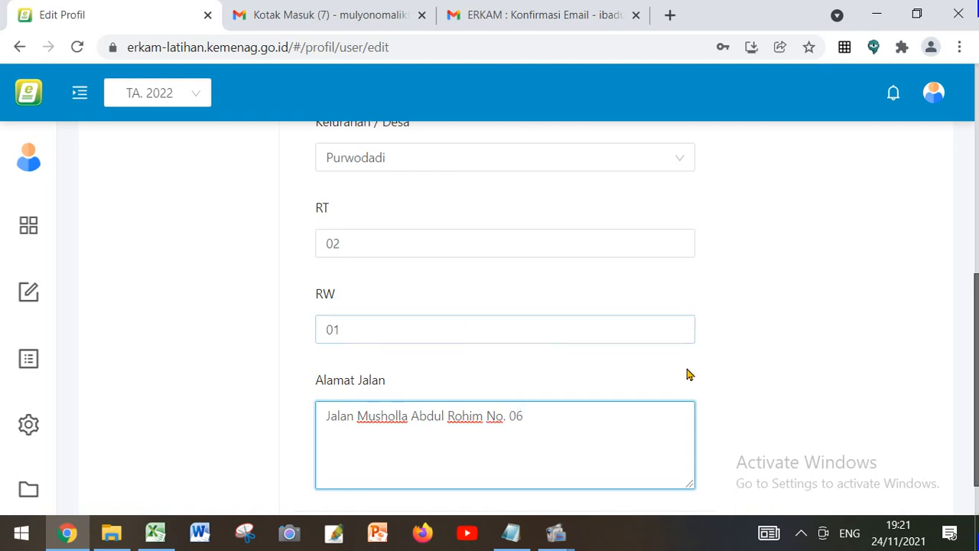
scroll(698, 376, "down", 1)
scroll(699, 335, "up", 6)
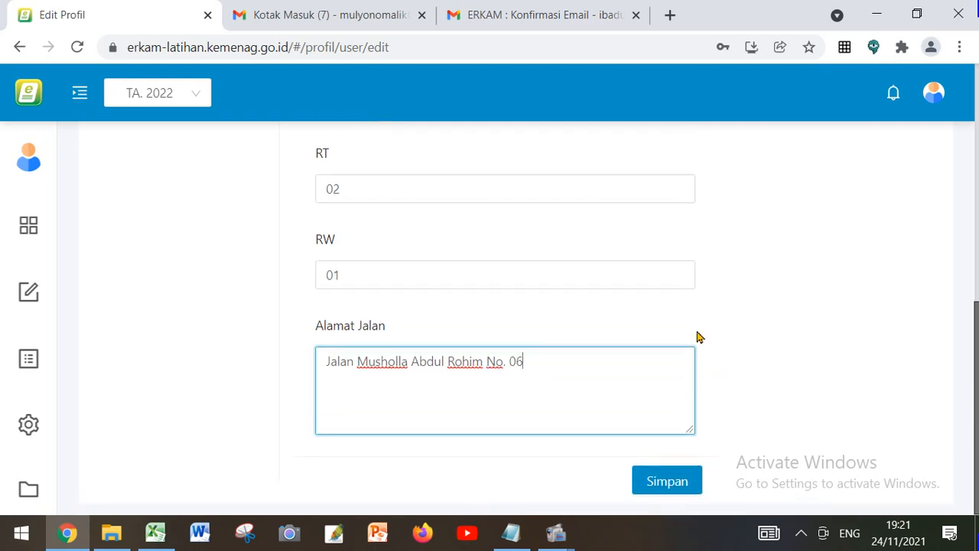
scroll(611, 295, "up", 2)
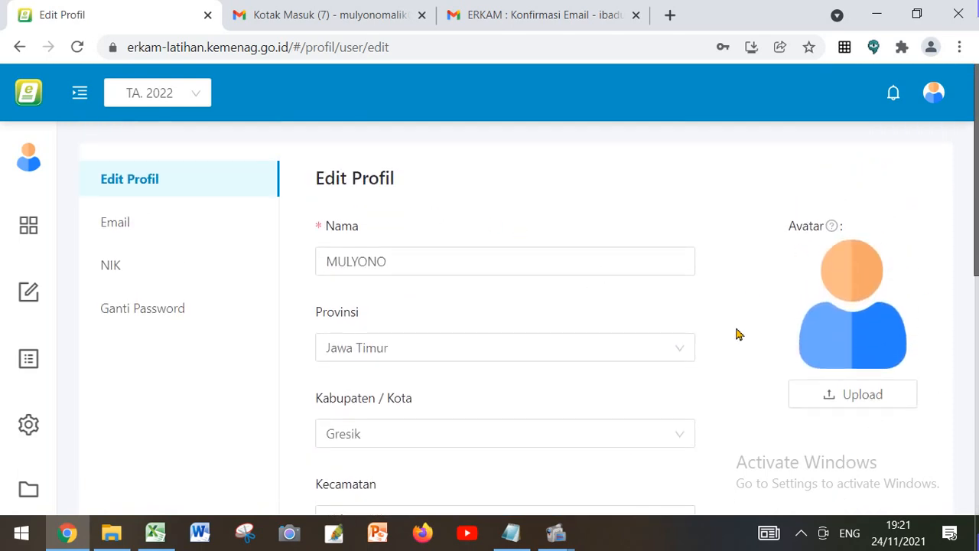
left_click(858, 402)
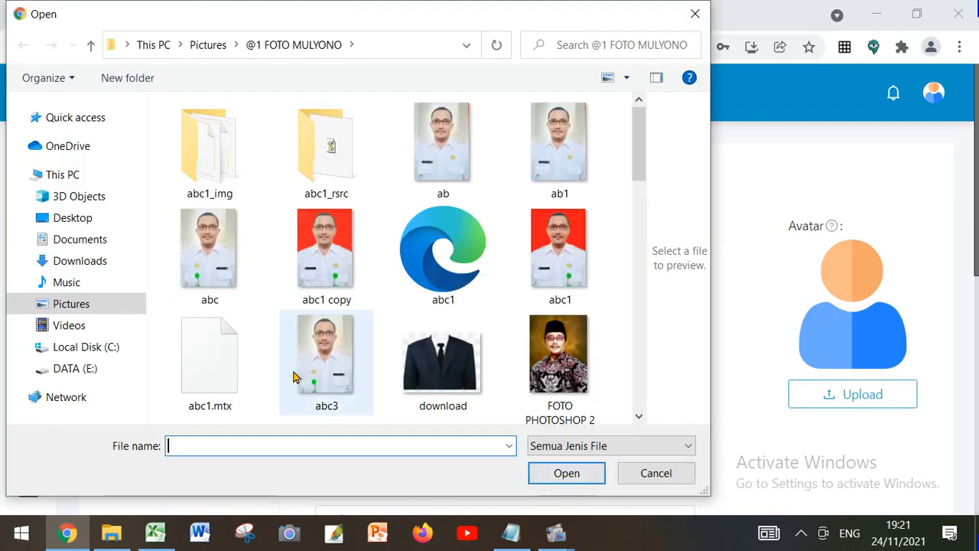
left_click(114, 374)
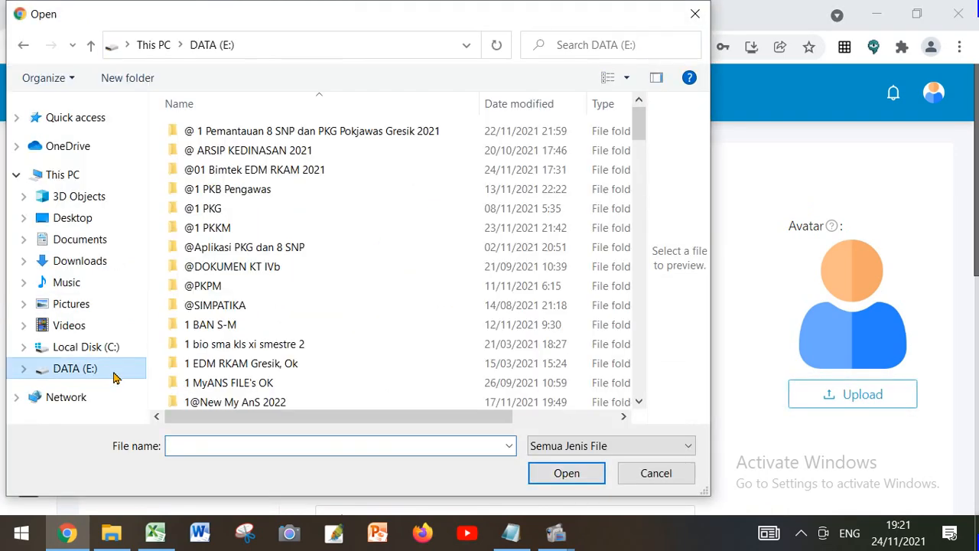
double_click(301, 171)
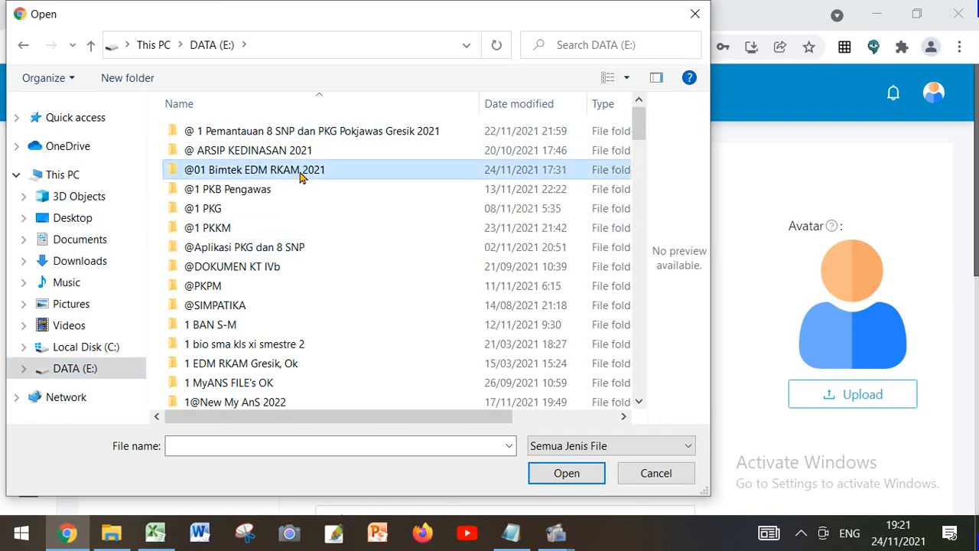
left_click(289, 132)
double_click(289, 132)
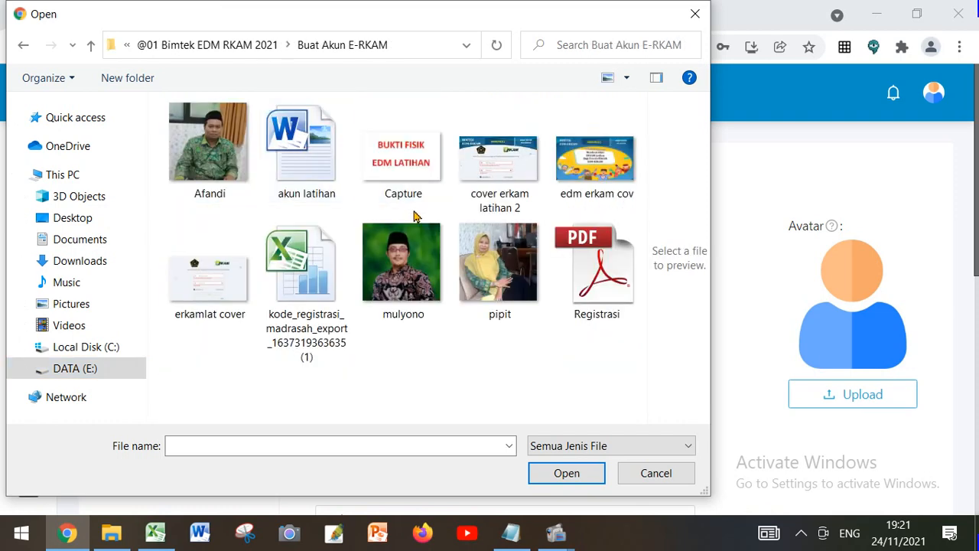
left_click(402, 267)
left_click(567, 473)
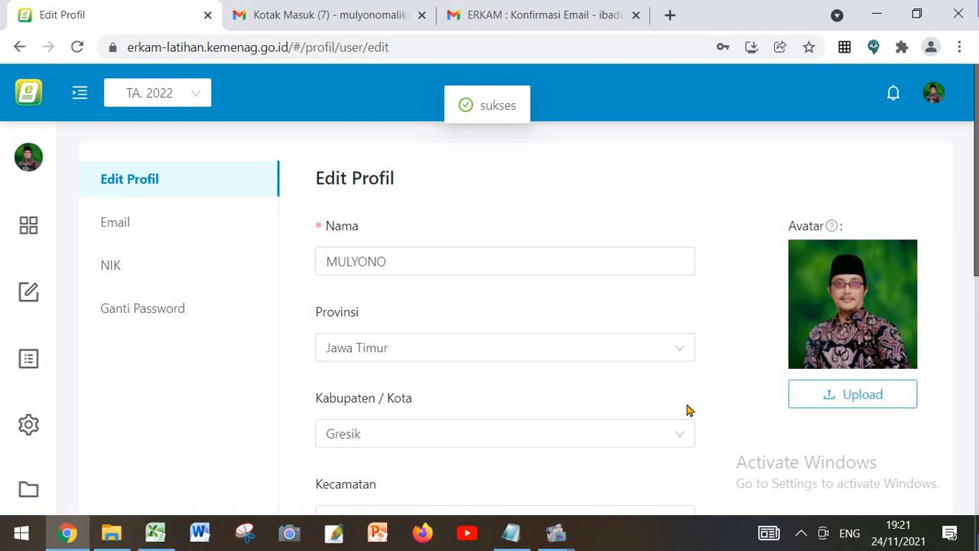
Save the edited profile data
scroll(697, 364, "down", 6)
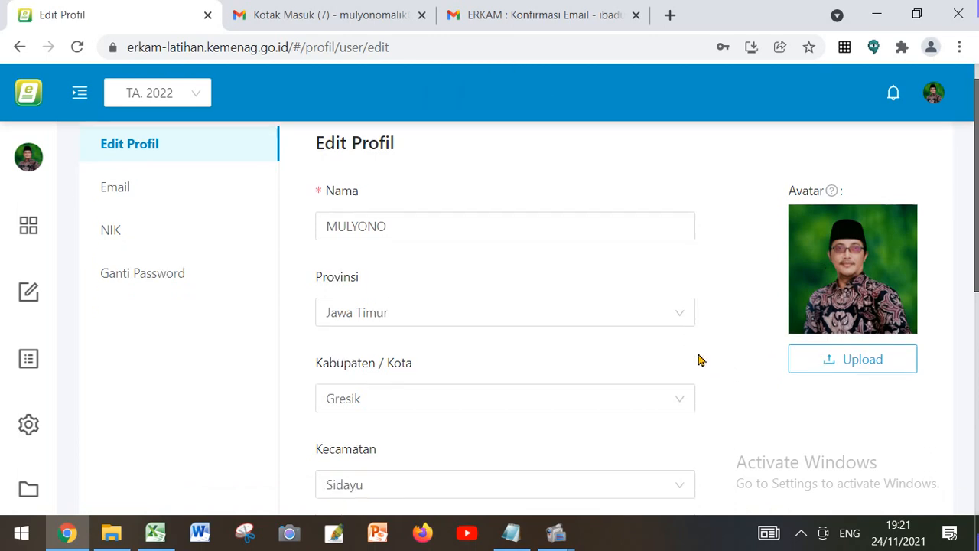
scroll(698, 359, "down", 1)
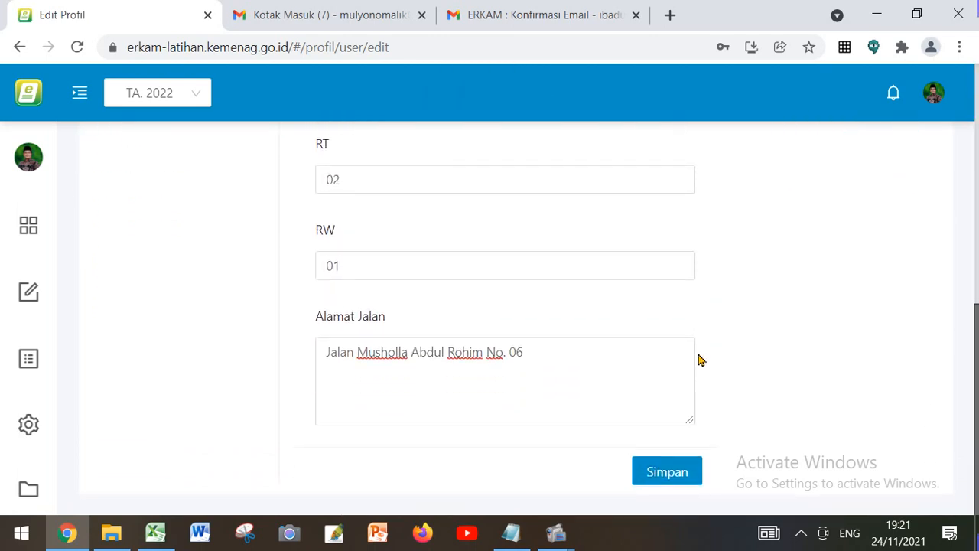
left_click(676, 475)
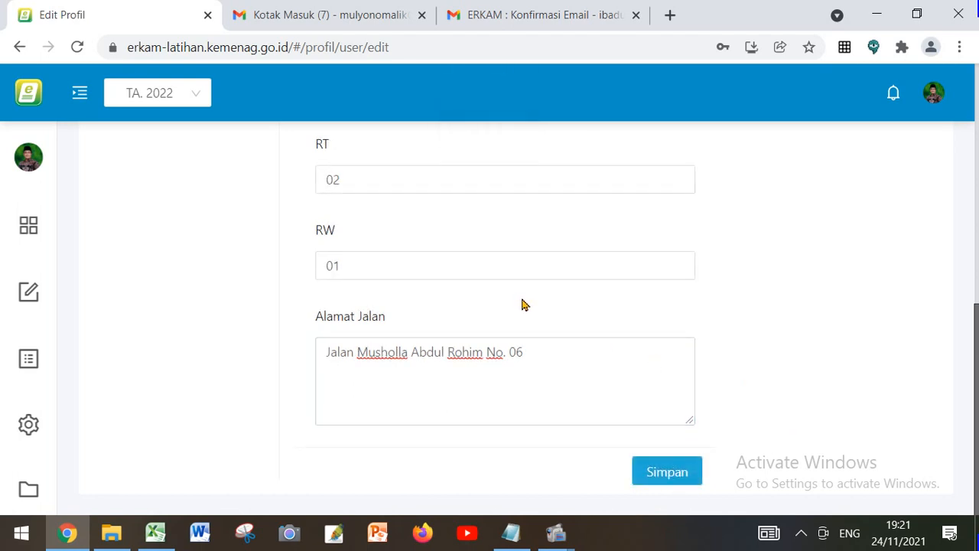
Review the remaining account settings: Email status and Ganti Email, NIK, and Ganti Password
scroll(525, 305, "up", 4)
scroll(525, 304, "up", 2)
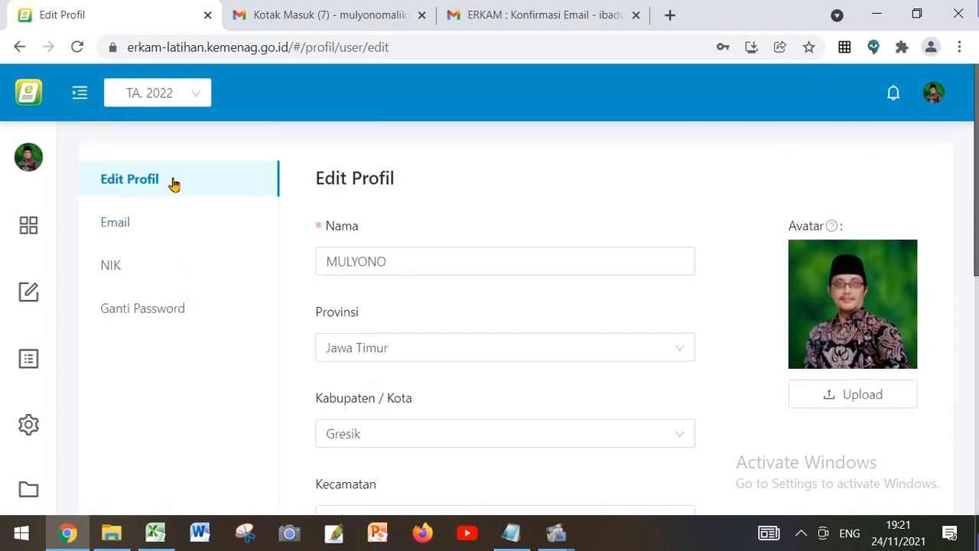
left_click(135, 224)
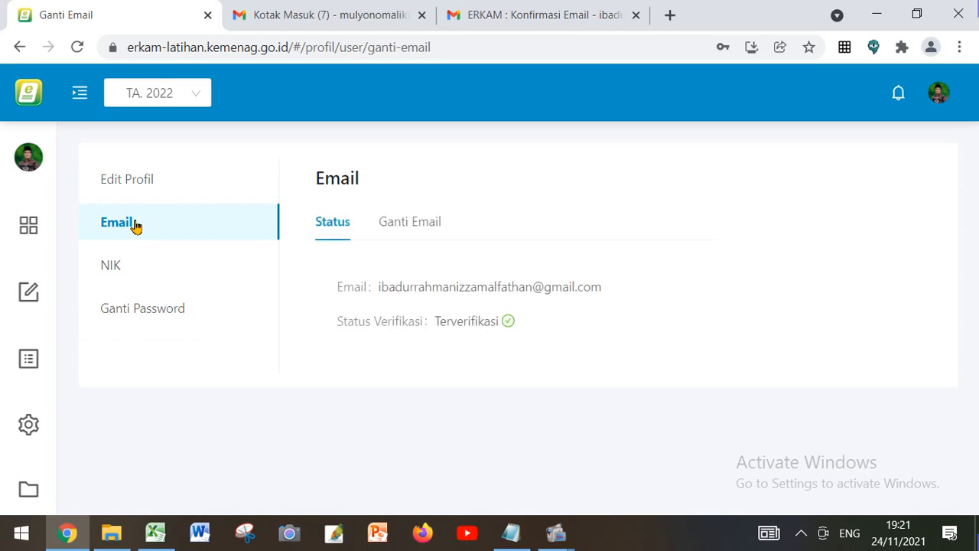
left_click(417, 223)
left_click(341, 224)
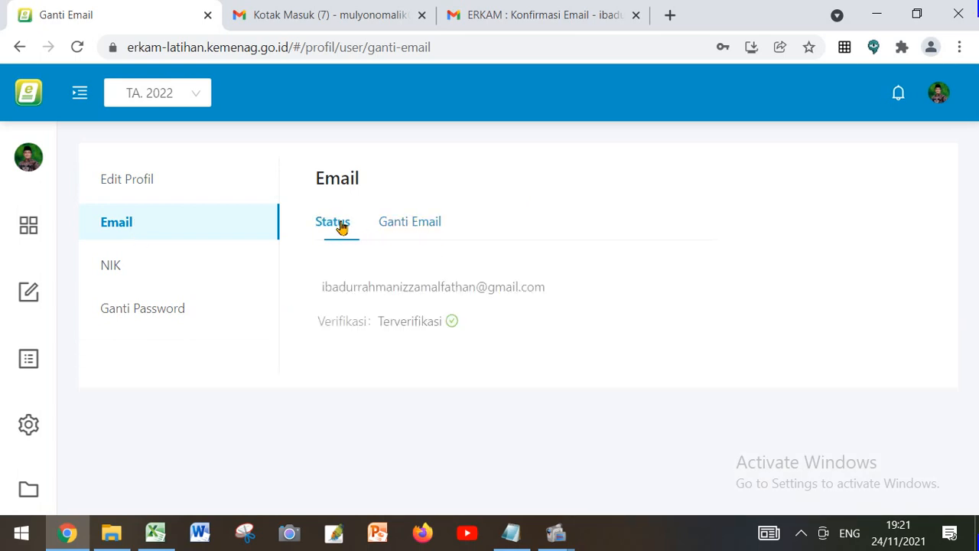
left_click(111, 278)
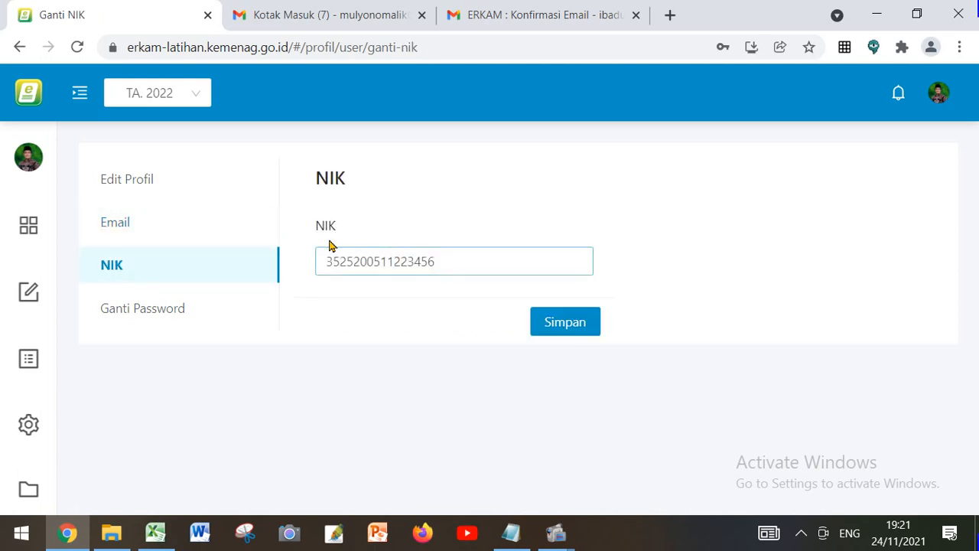
left_click(157, 314)
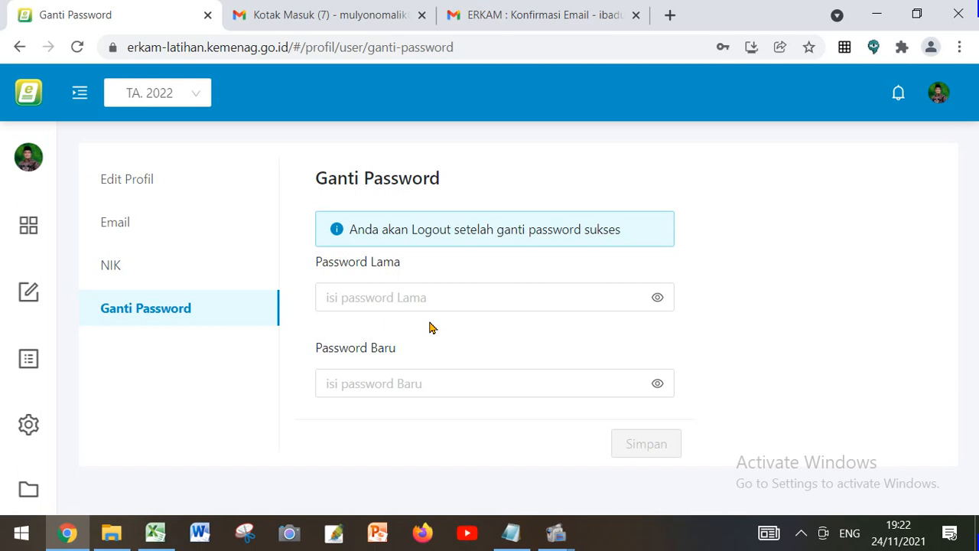
Expand the navigation sidebar to show its labels and set the page zoom to 90%
key("ctrl+minus")
key("ctrl+minus")
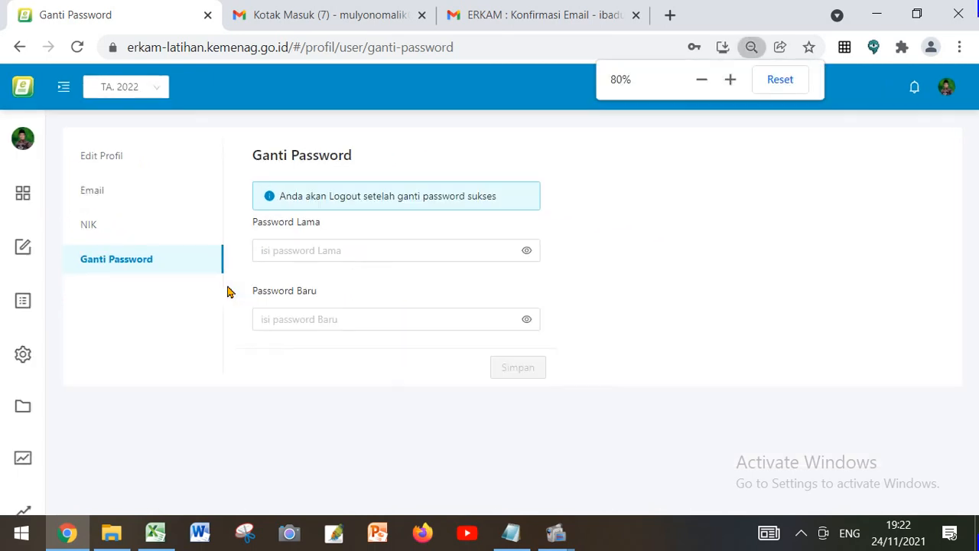
key("ctrl+minus")
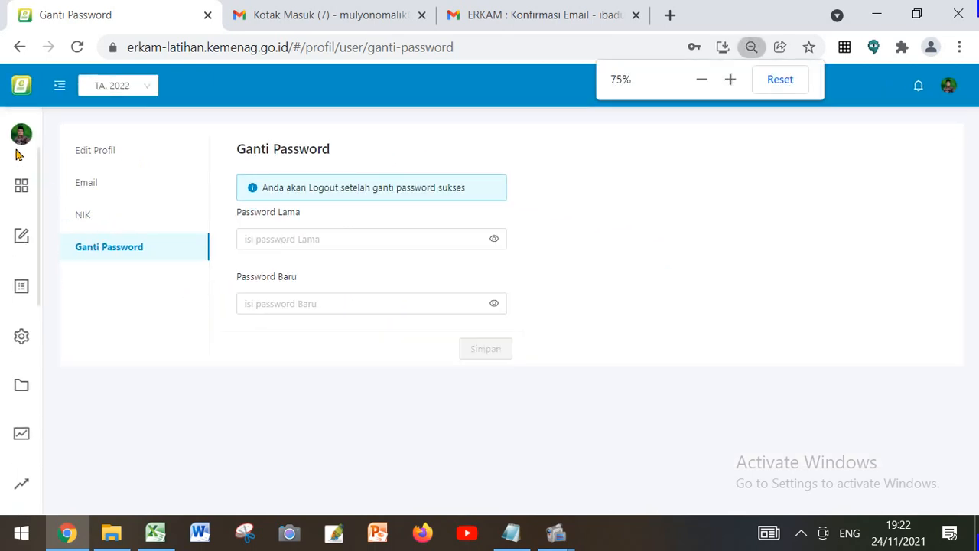
mouse_move(21, 144)
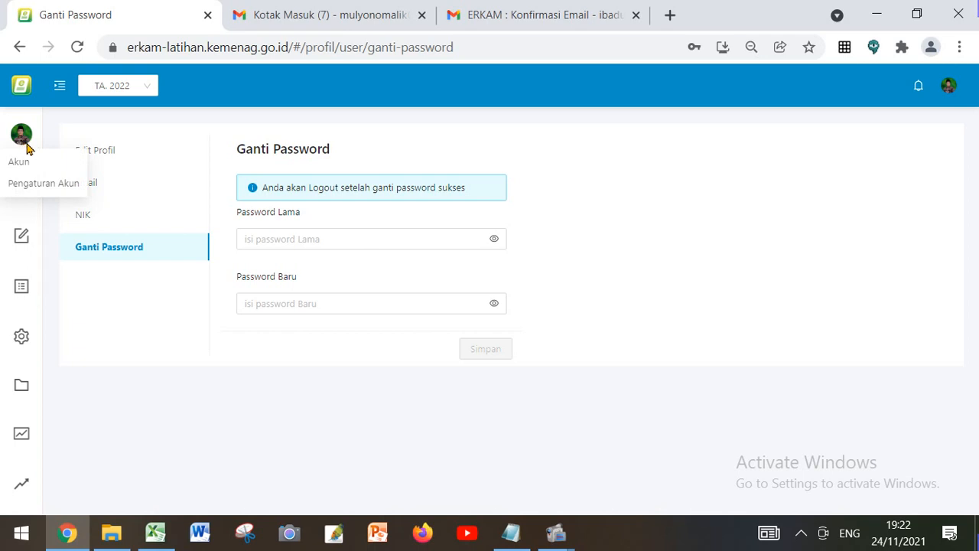
left_click(35, 163)
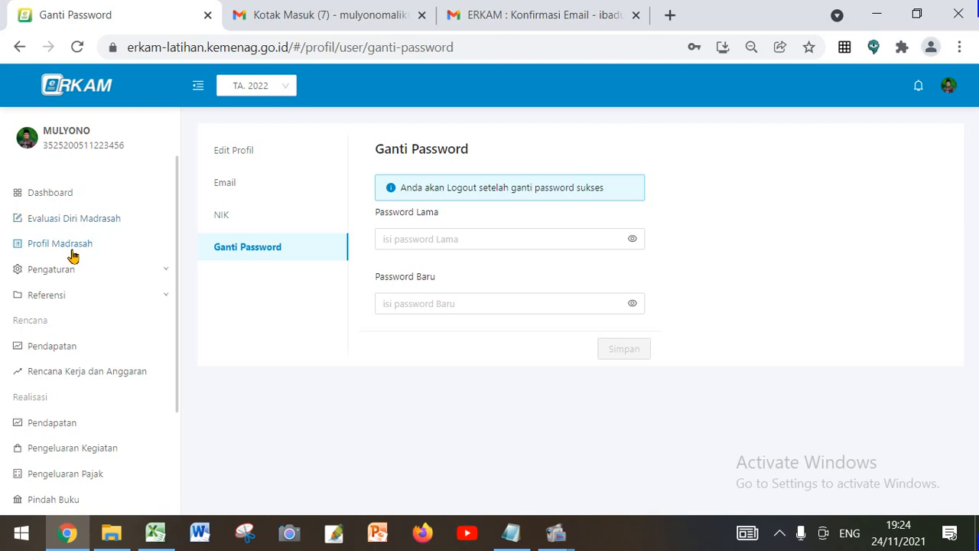
key("ctrl+plus")
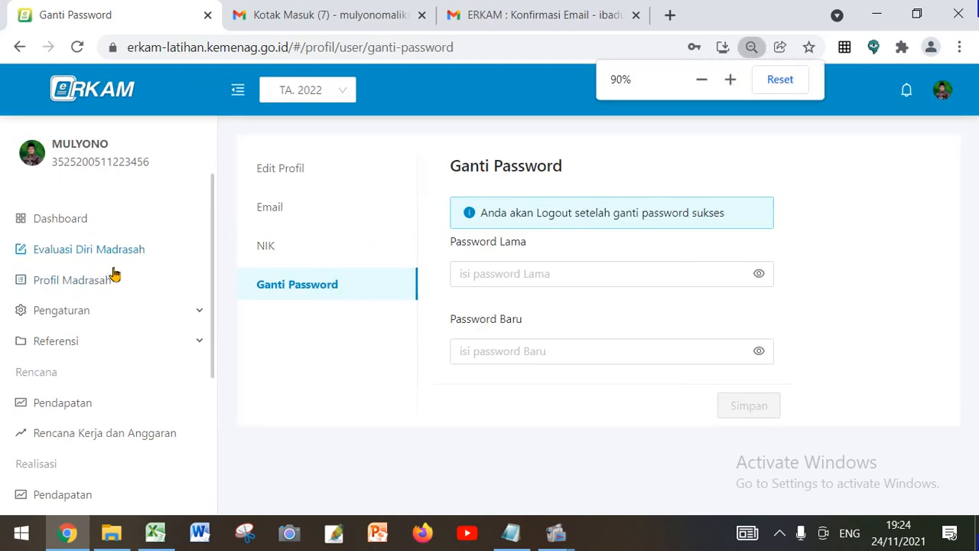
Open Profil Madrasah and examine the institution's identity, Alamat, Bank and Pengurus sections
left_click(94, 283)
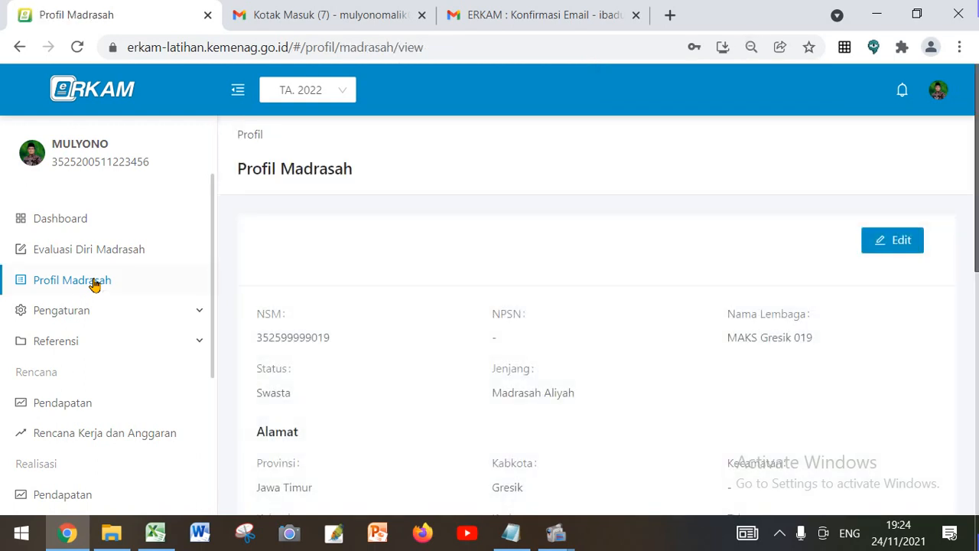
scroll(549, 302, "down", 1)
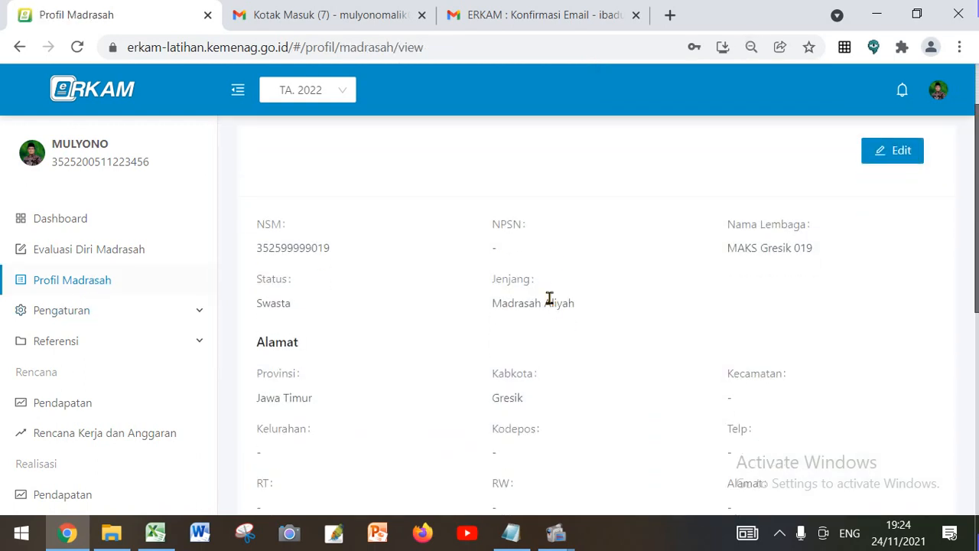
scroll(549, 302, "down", 3)
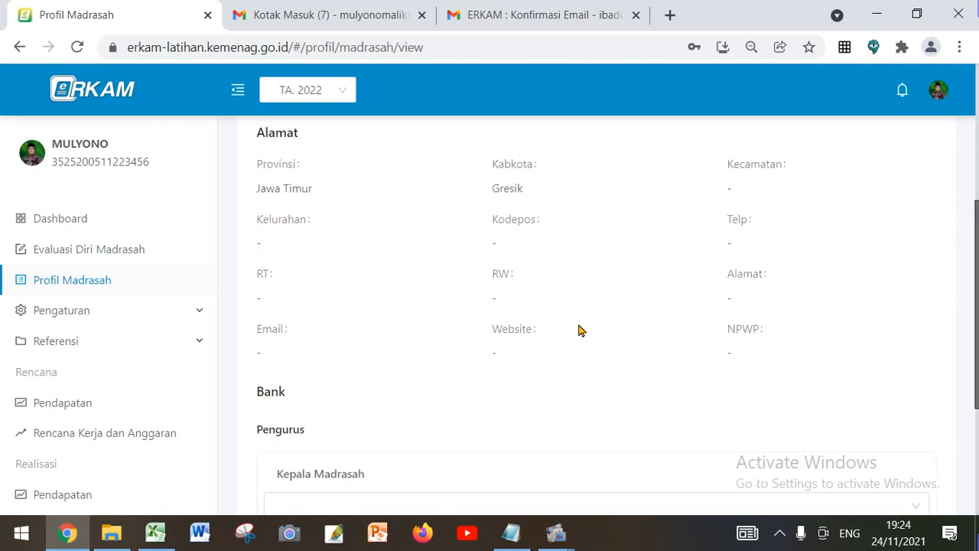
scroll(579, 330, "down", 3)
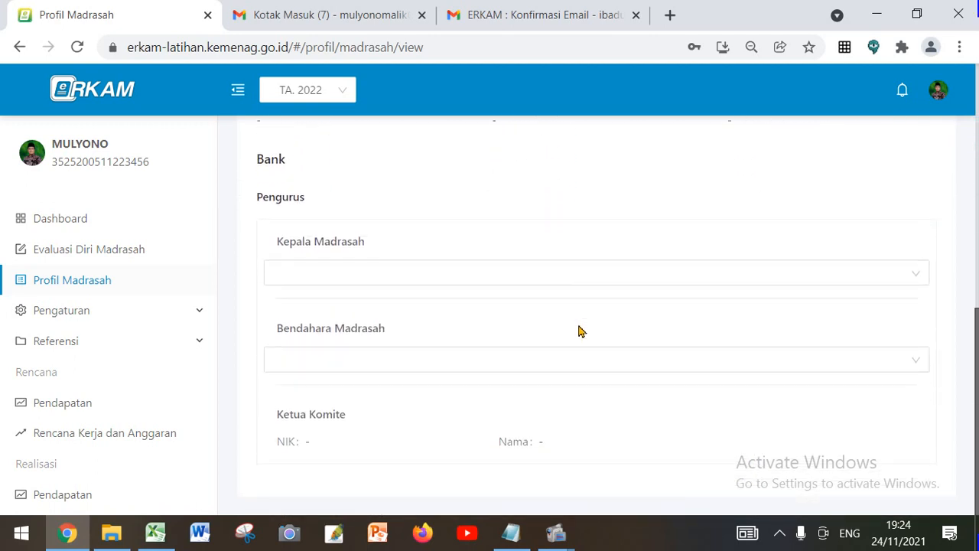
scroll(579, 330, "up", 2)
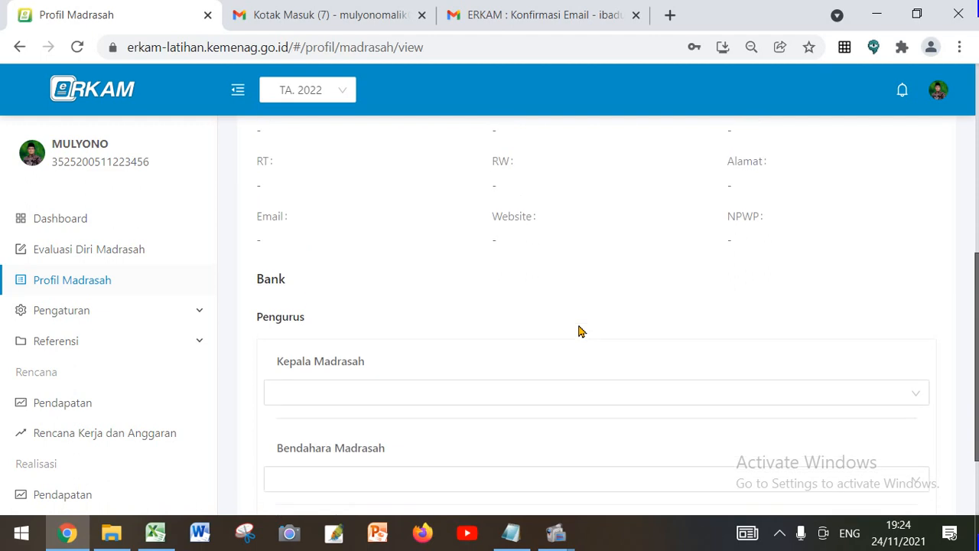
scroll(579, 331, "up", 3)
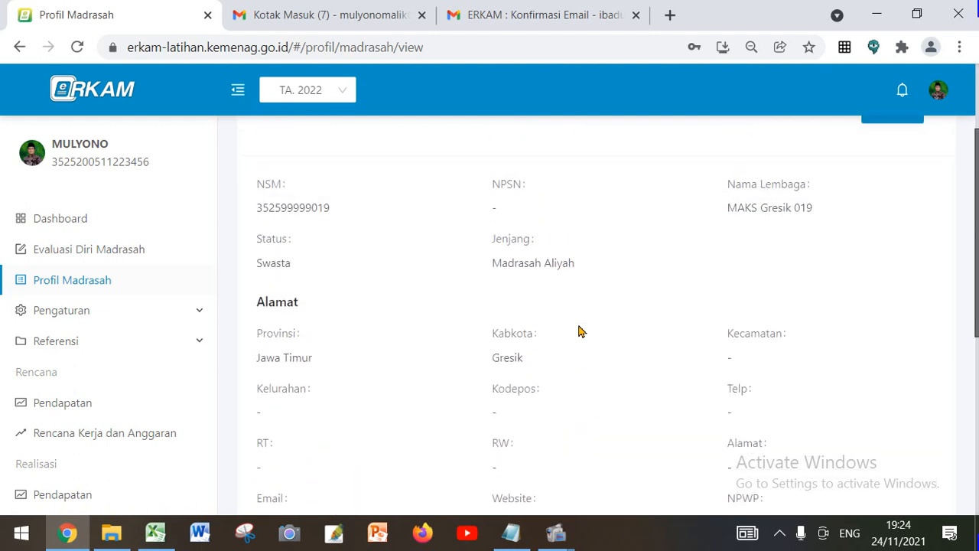
scroll(579, 331, "up", 1)
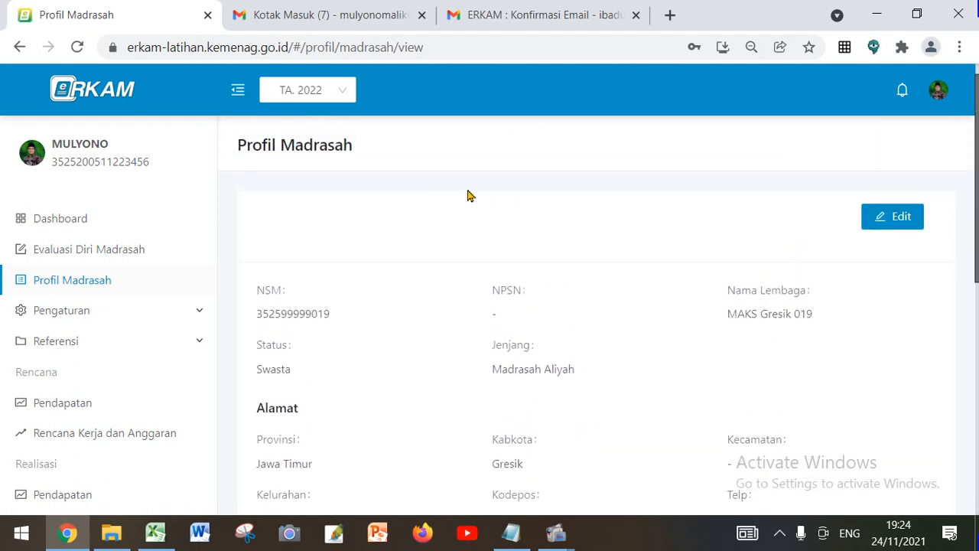
Open the Staf Madrasah list under Pengaturan and look through the registered staff accounts
left_click(76, 312)
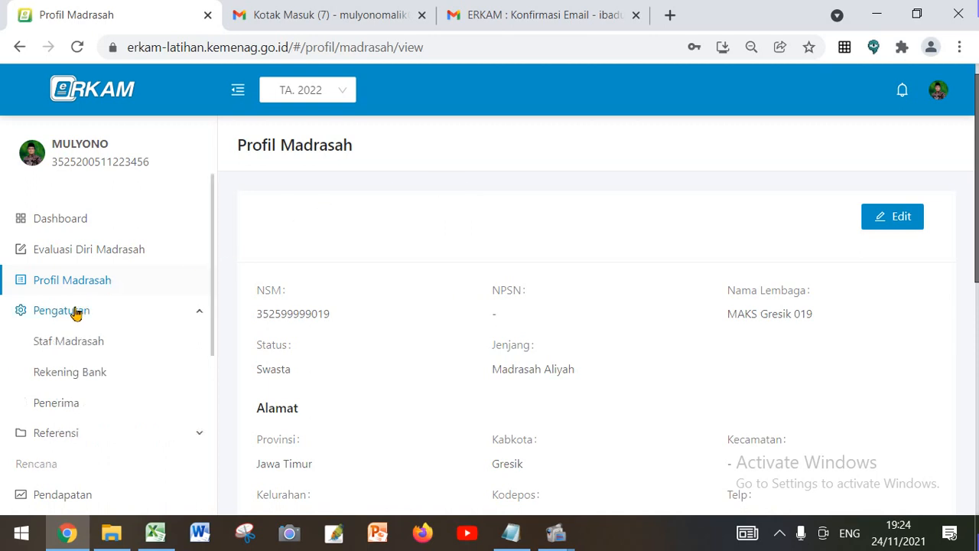
scroll(76, 314, "down", 1)
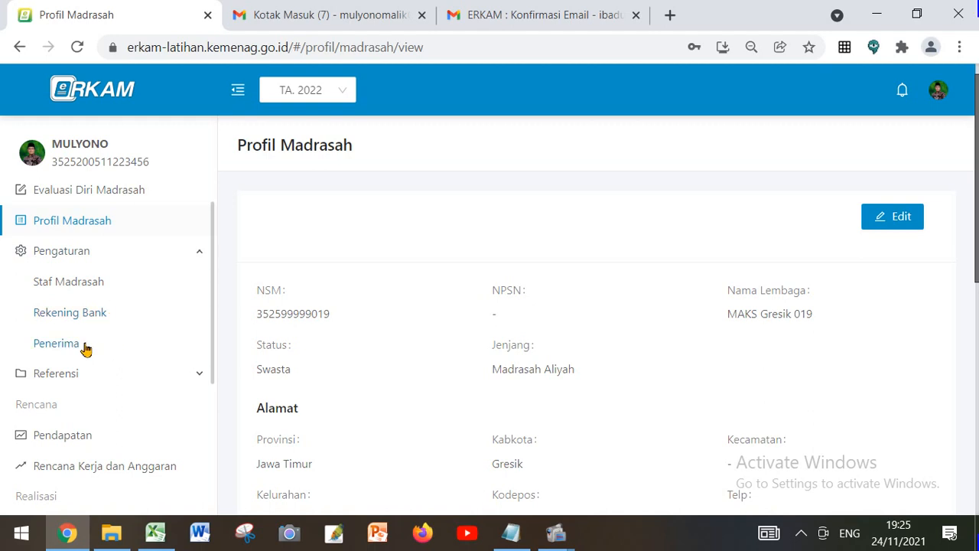
left_click(88, 284)
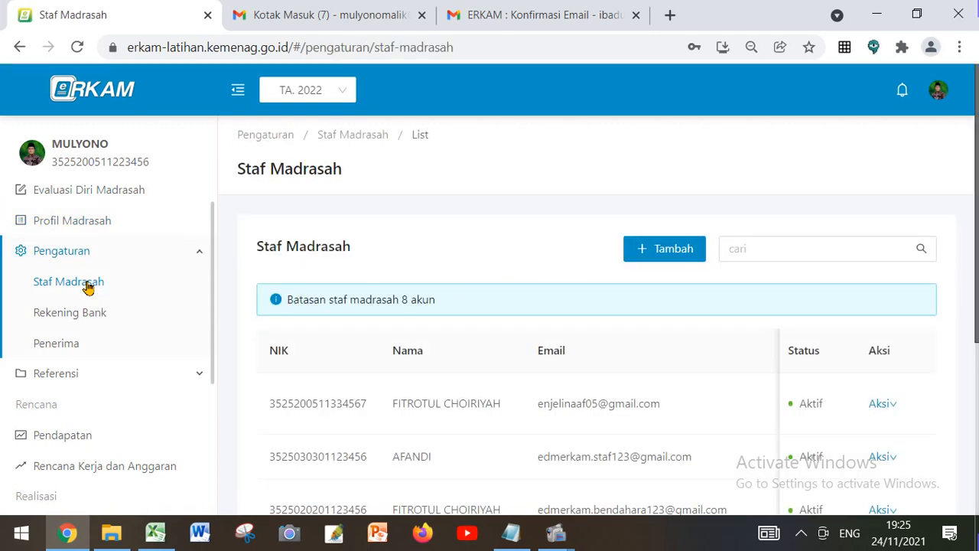
scroll(537, 370, "down", 1)
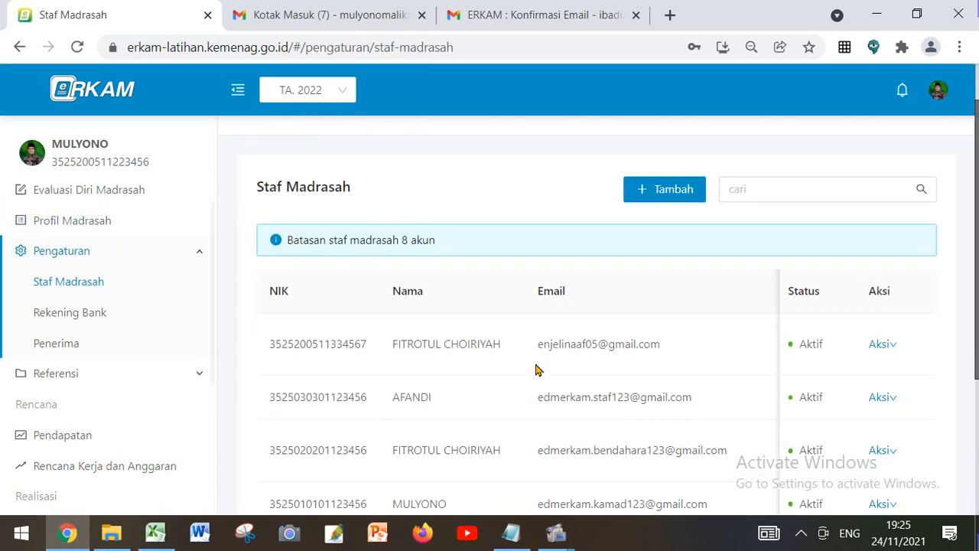
scroll(539, 369, "up", 1)
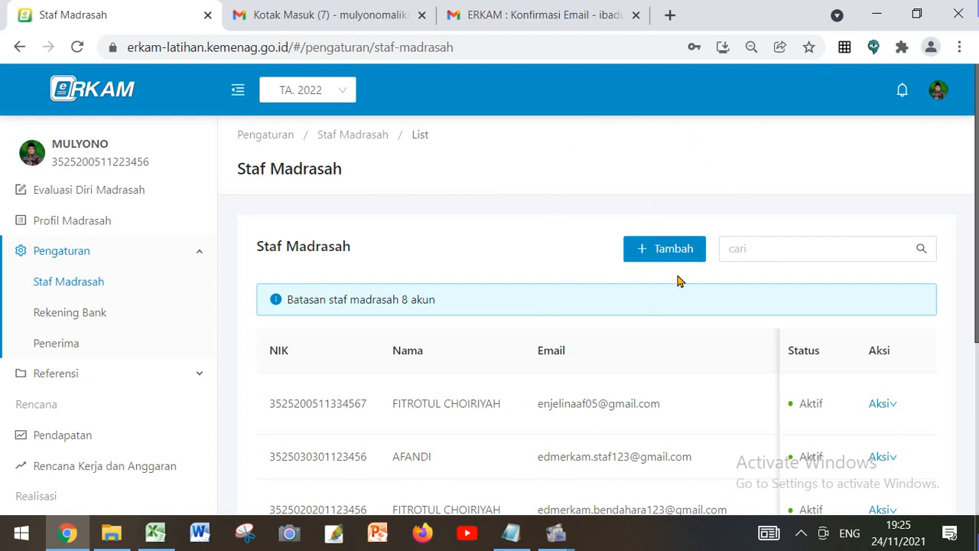
Begin adding a new madrasah staff account and set its Role to Staf Madrasah
left_click(655, 255)
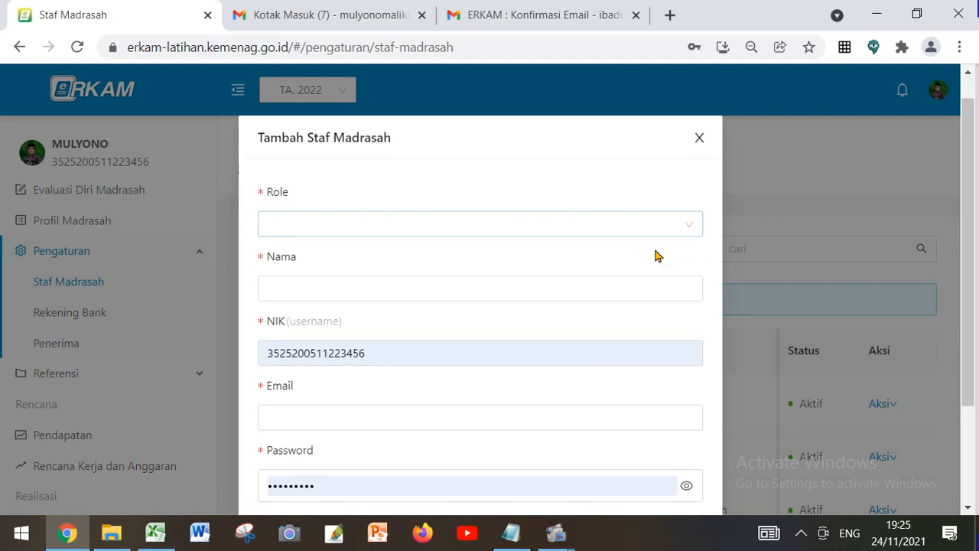
left_click(686, 219)
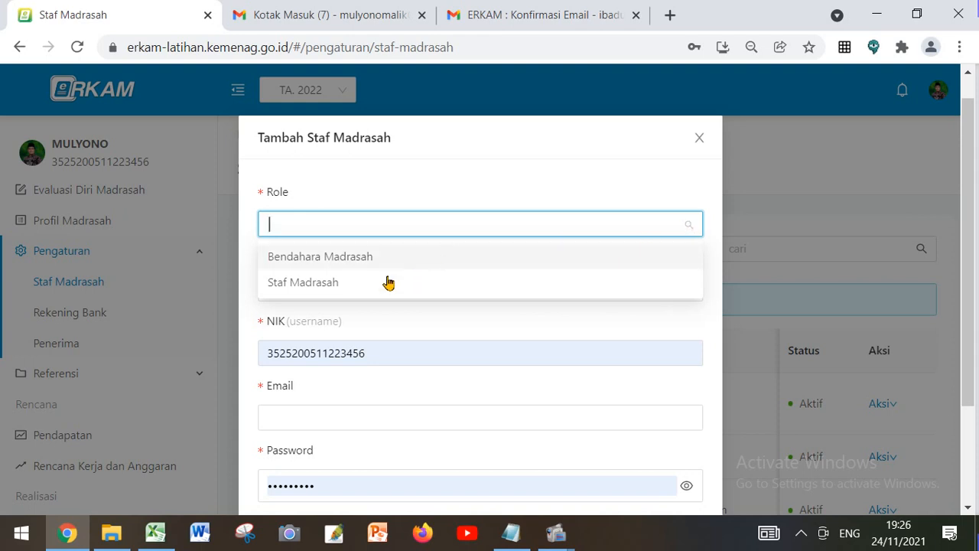
left_click(375, 290)
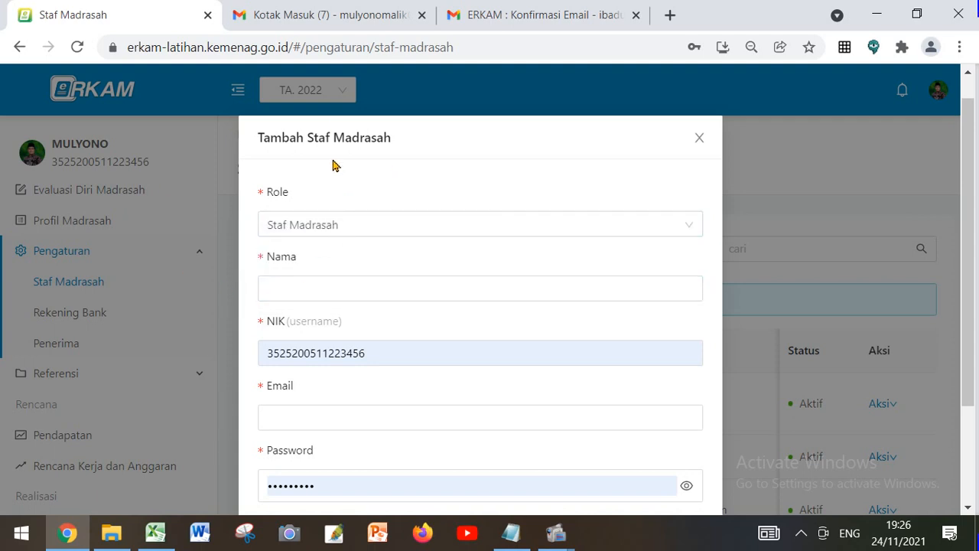
Enter the staff member's full name with academic title under Nama
left_click(328, 286)
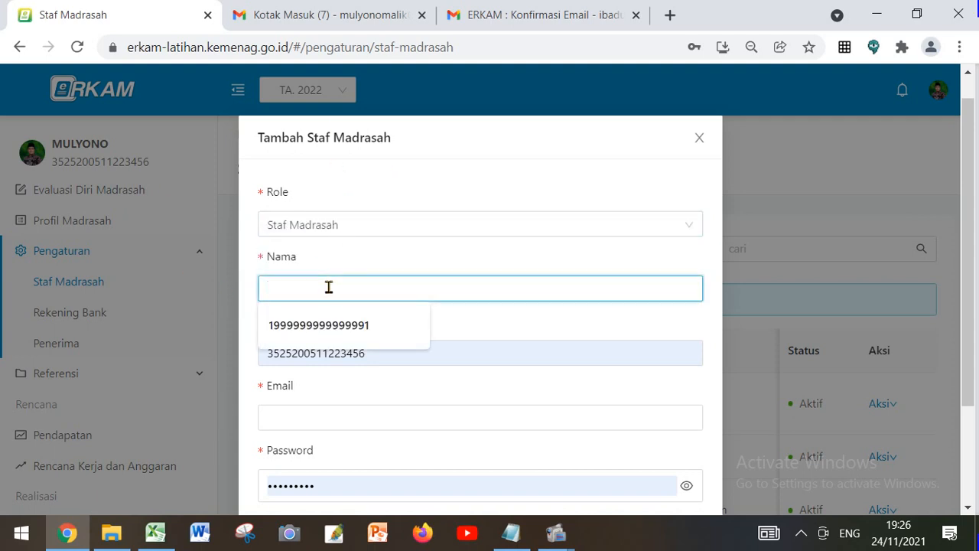
type("a")
key("BackSpace")
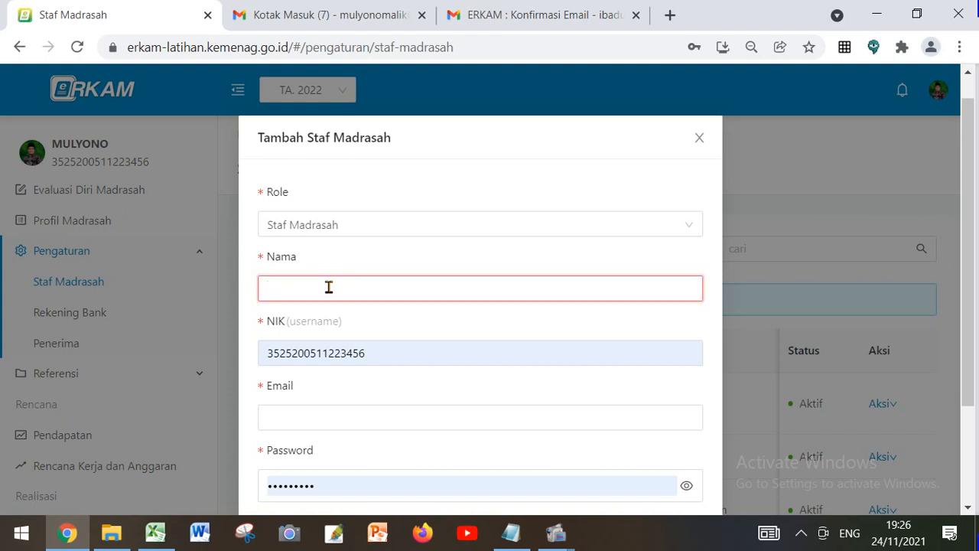
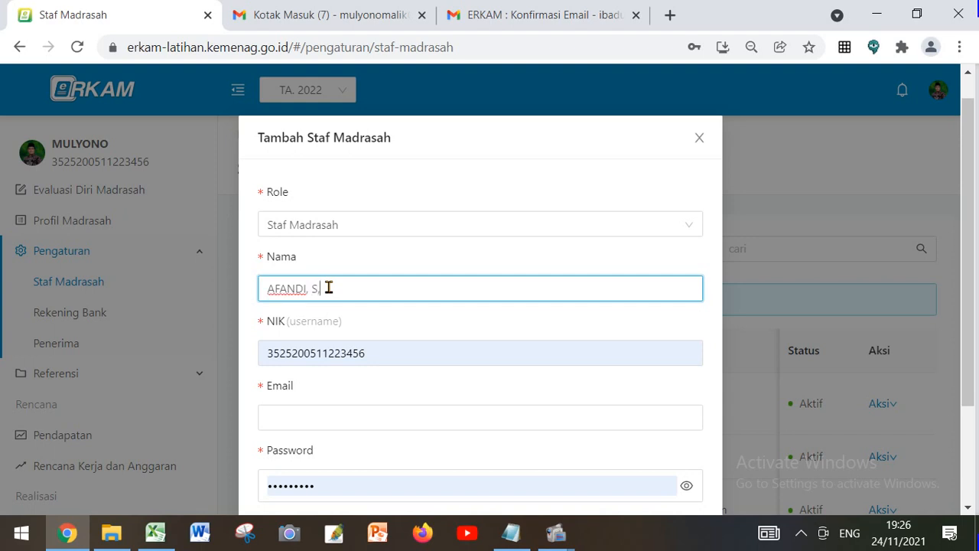
Replace the prefilled NIK with the staff member's NIK copied from the AKUN ERKAM LATIHAN ONLINE 2021 notes in Notepad
double_click(381, 352)
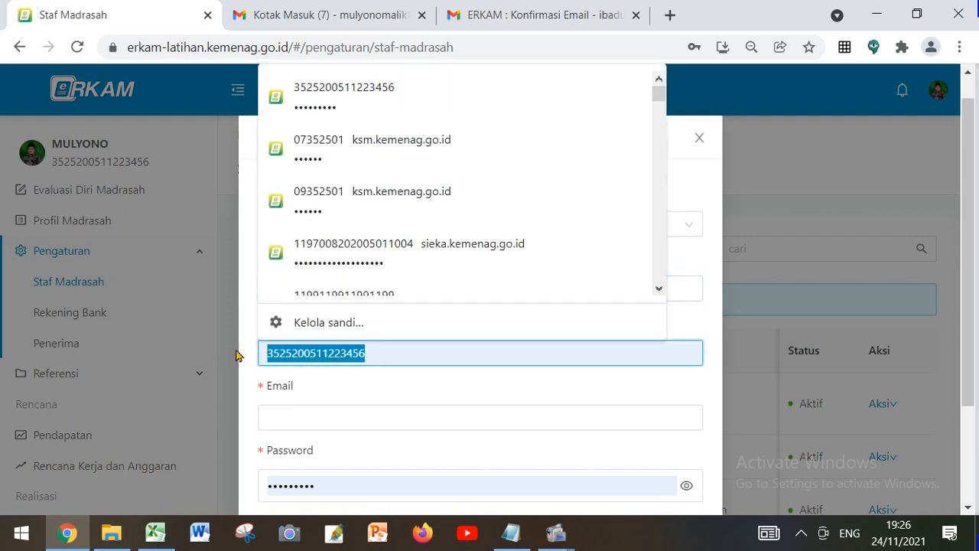
key("BackSpace")
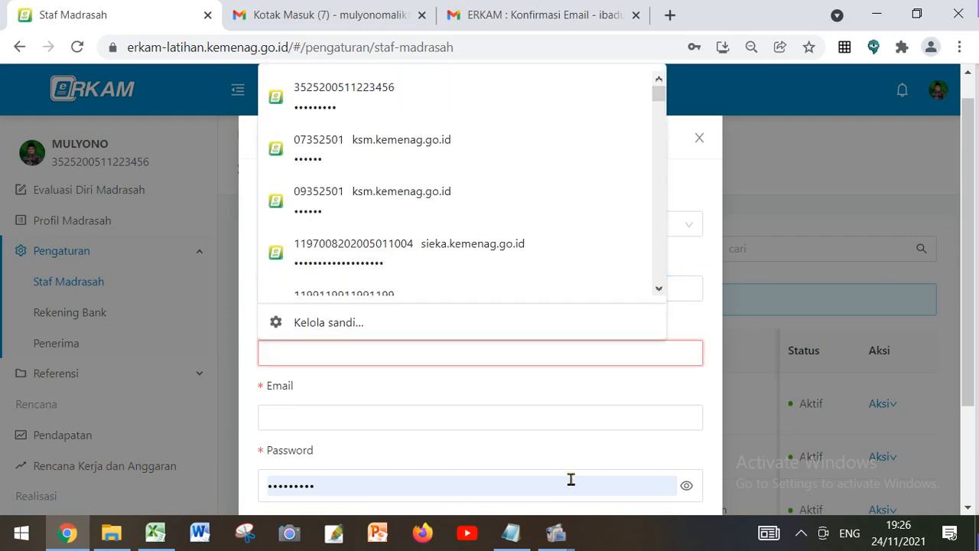
left_click(511, 533)
scroll(263, 413, "down", 2)
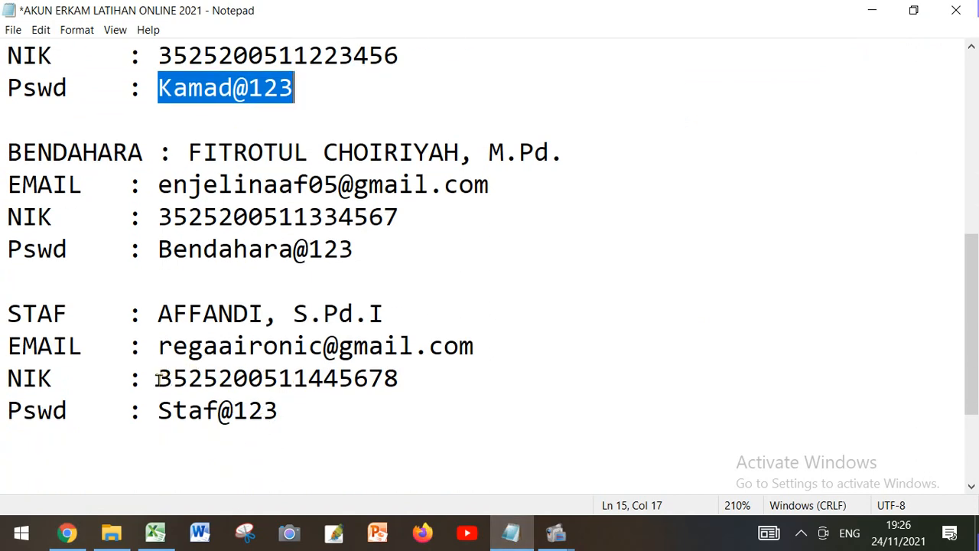
left_click_drag(158, 377, 398, 378)
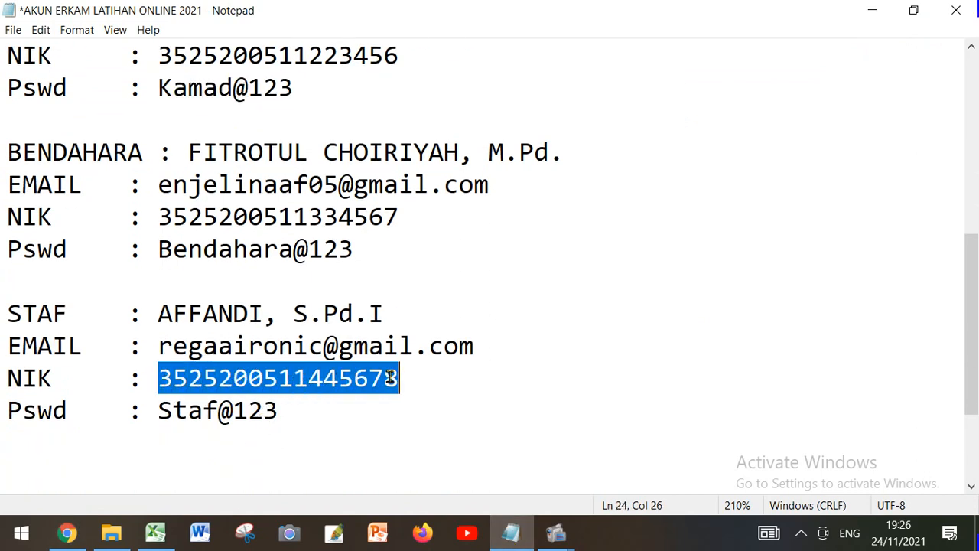
right_click(397, 378)
left_click(444, 196)
left_click(67, 533)
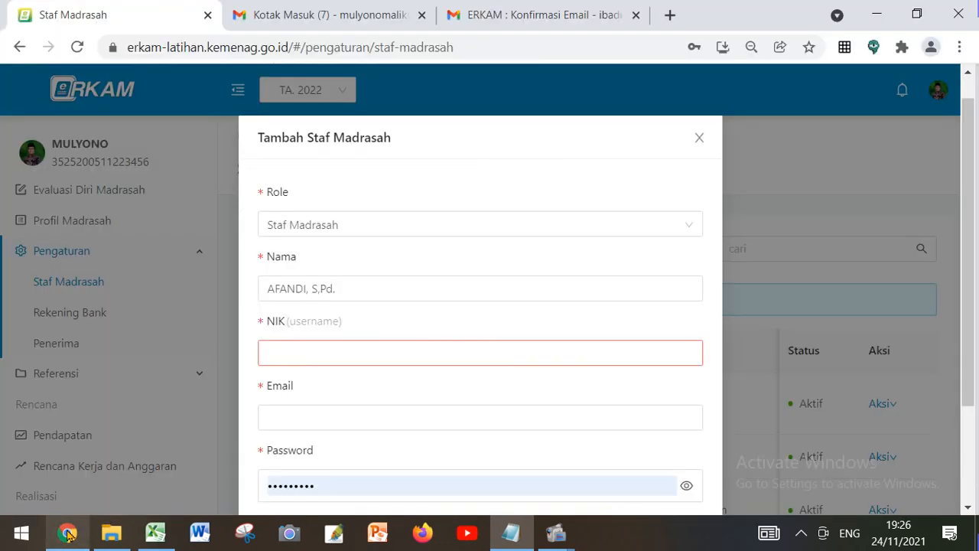
right_click(320, 354)
left_click(380, 211)
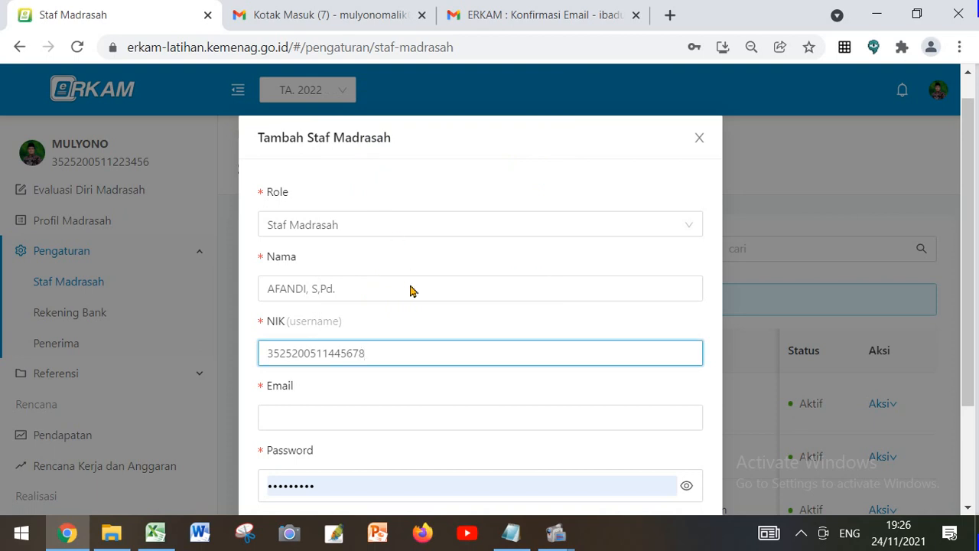
Fill in the staff member's Email with the address copied from the STAF entry of the AKUN ERKAM LATIHAN ONLINE 2021 notes in Notepad
scroll(335, 329, "down", 1)
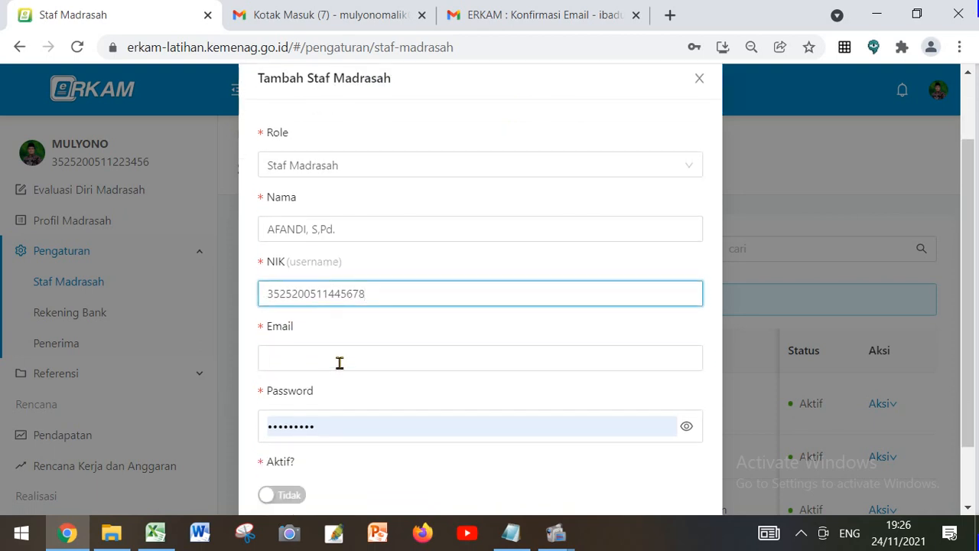
left_click(329, 354)
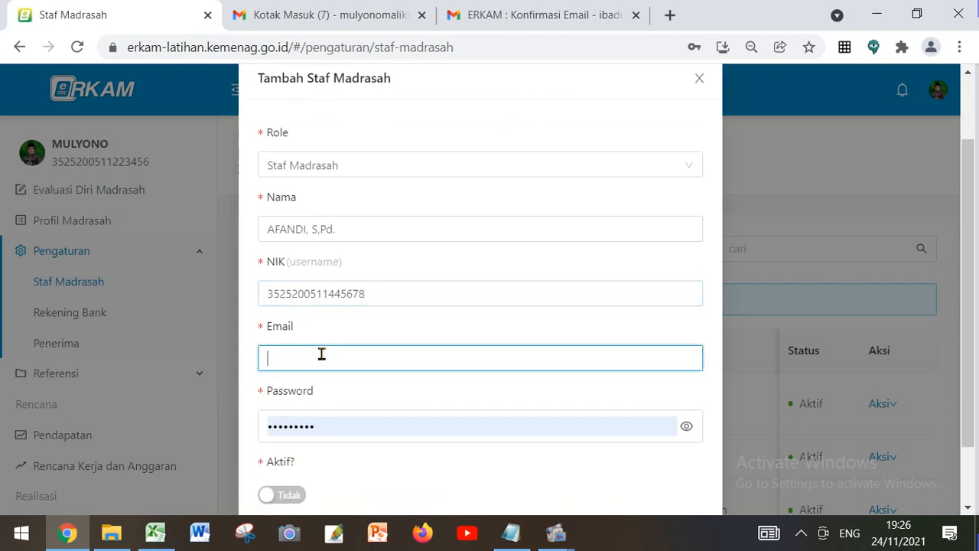
left_click(511, 533)
left_click_drag(157, 345, 474, 346)
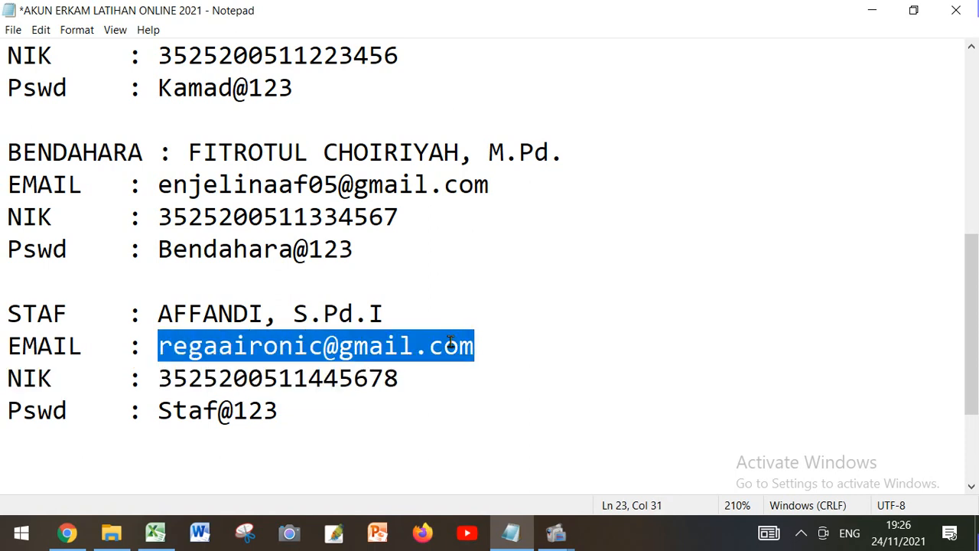
right_click(454, 344)
left_click(492, 158)
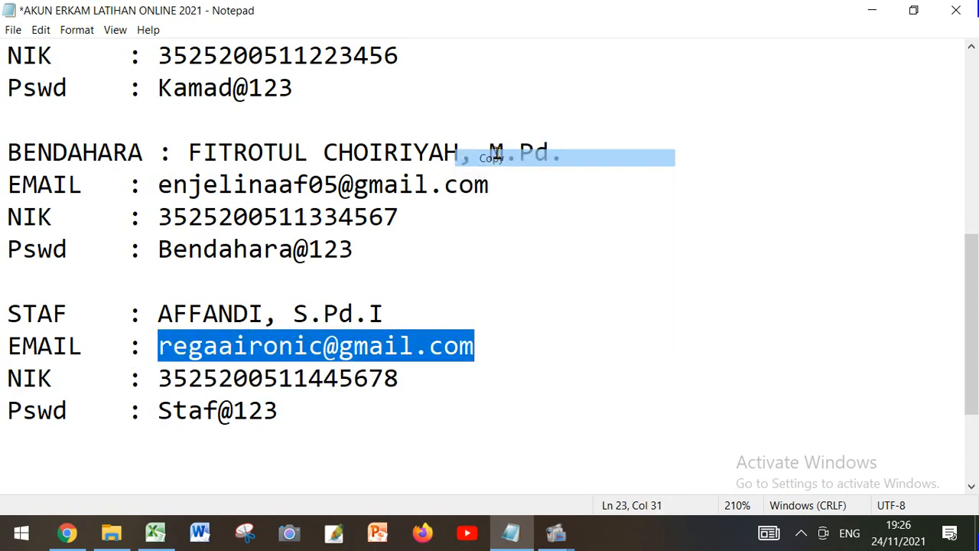
left_click(67, 533)
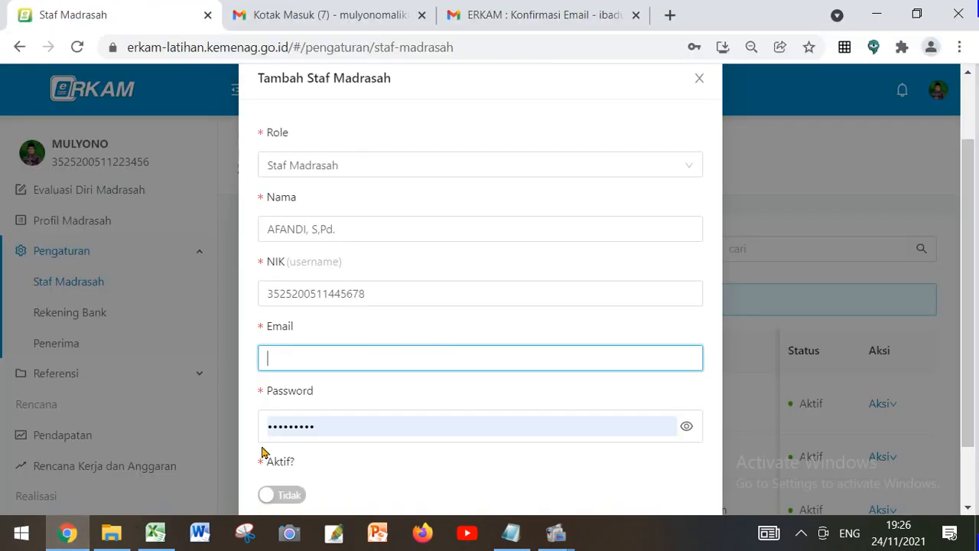
right_click(296, 354)
left_click(351, 215)
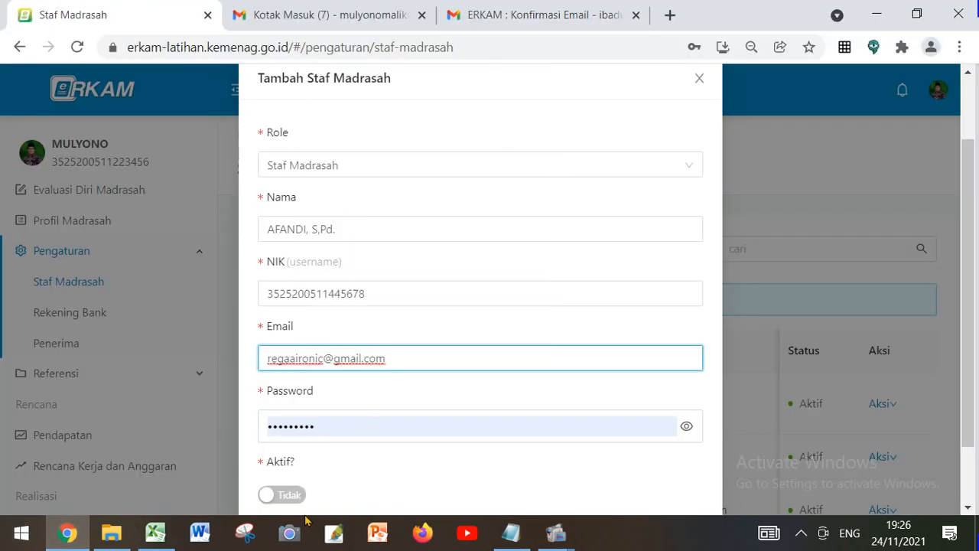
Replace the prefilled Password with the staff account password copied from the Notepad notes, and reveal it for checking
left_click(505, 536)
scroll(169, 344, "down", 1)
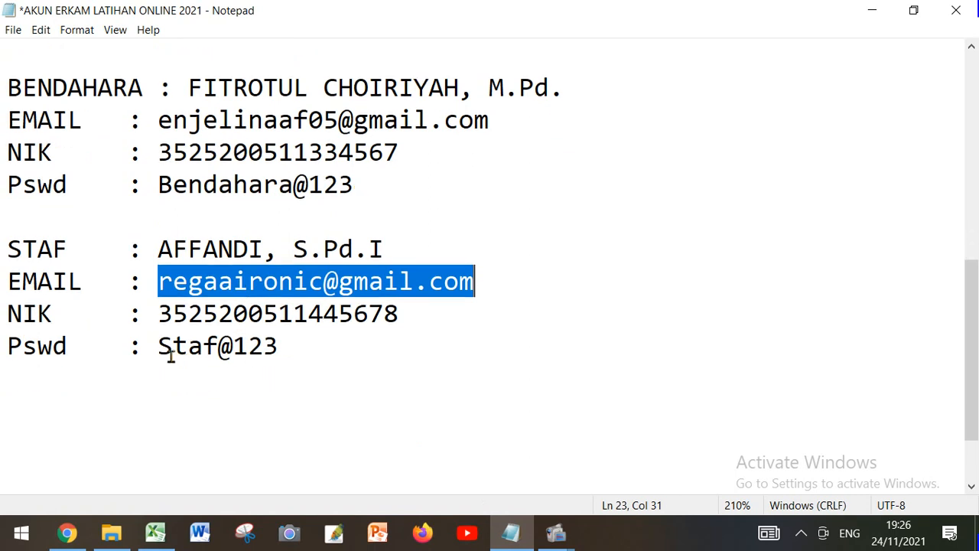
left_click_drag(157, 345, 260, 363)
right_click(262, 346)
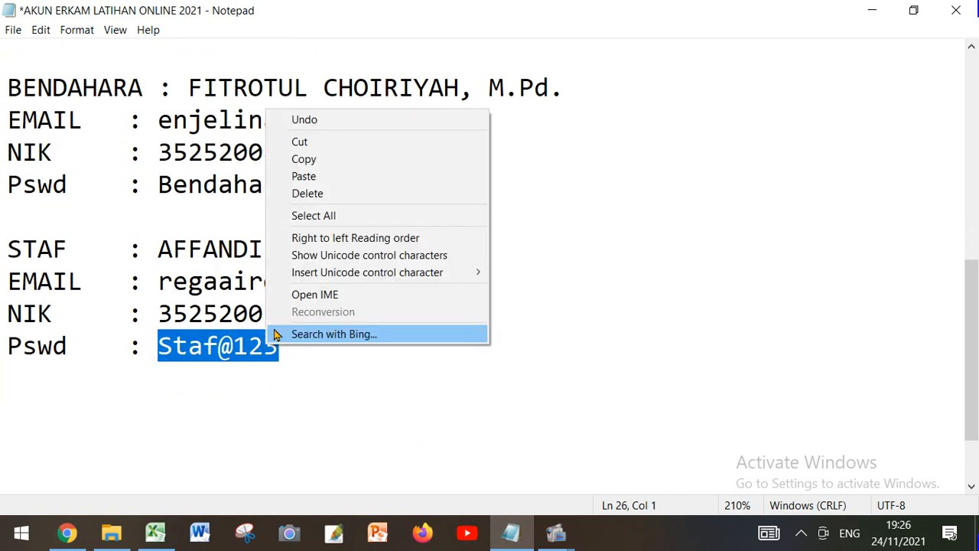
left_click(335, 164)
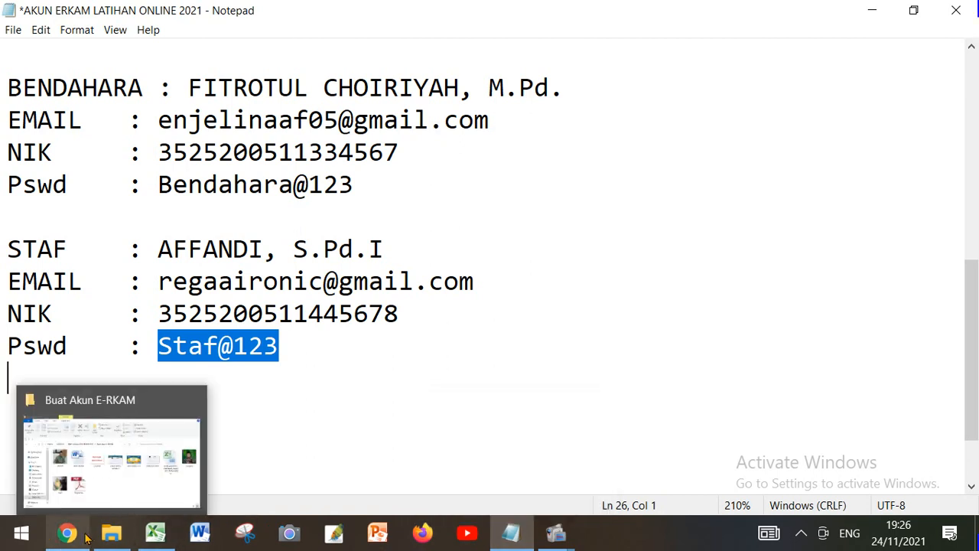
left_click(111, 451)
left_click(311, 422)
double_click(320, 423)
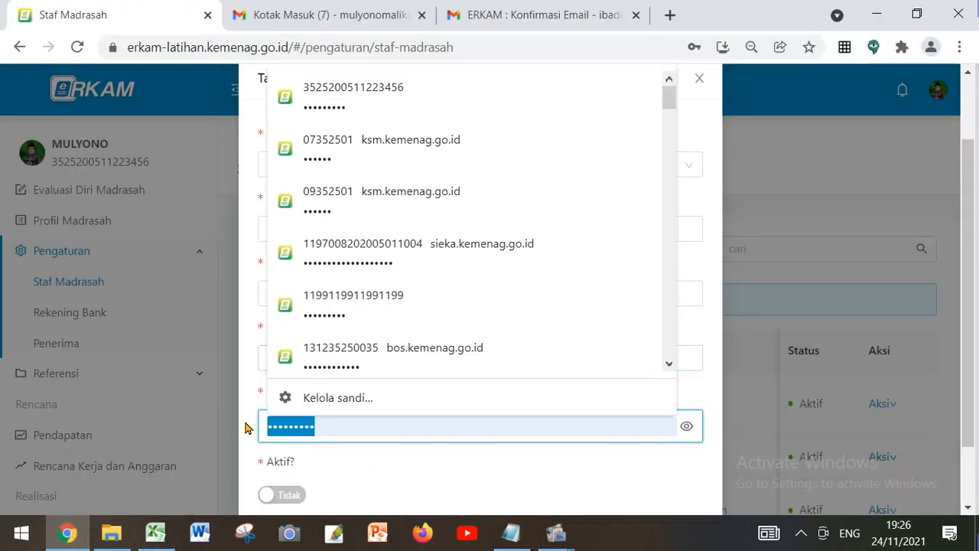
right_click(330, 420)
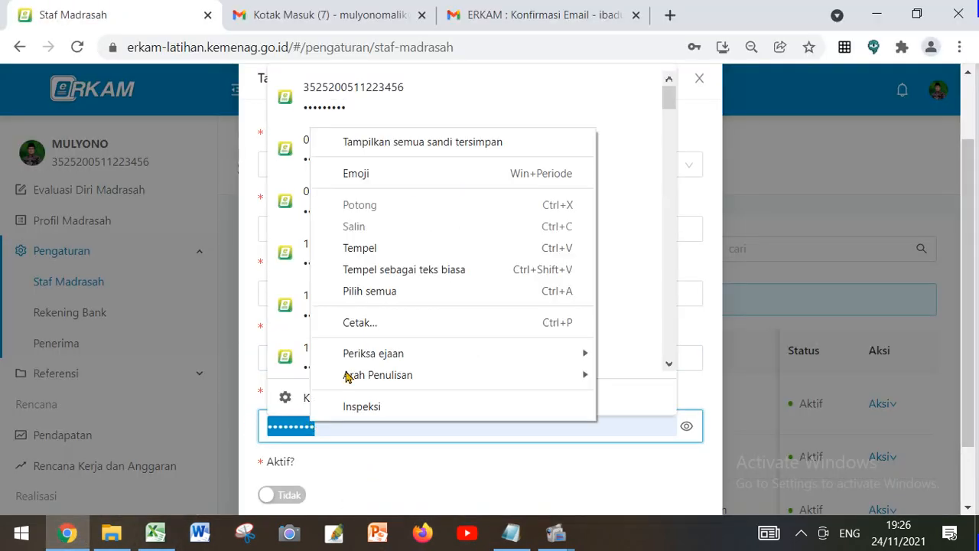
left_click(357, 247)
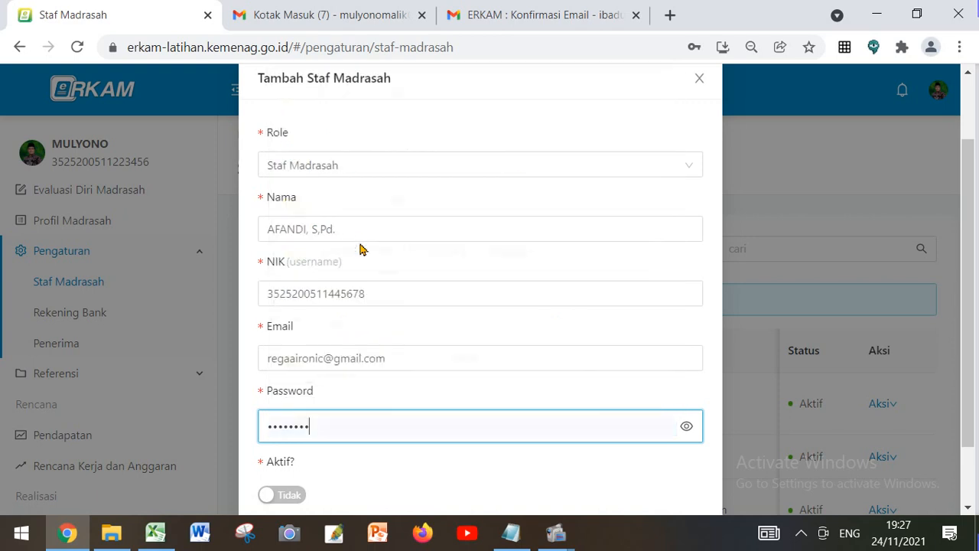
left_click(685, 428)
Set Aktif? to Ya and save the new Staf Madrasah account
scroll(507, 476, "down", 1)
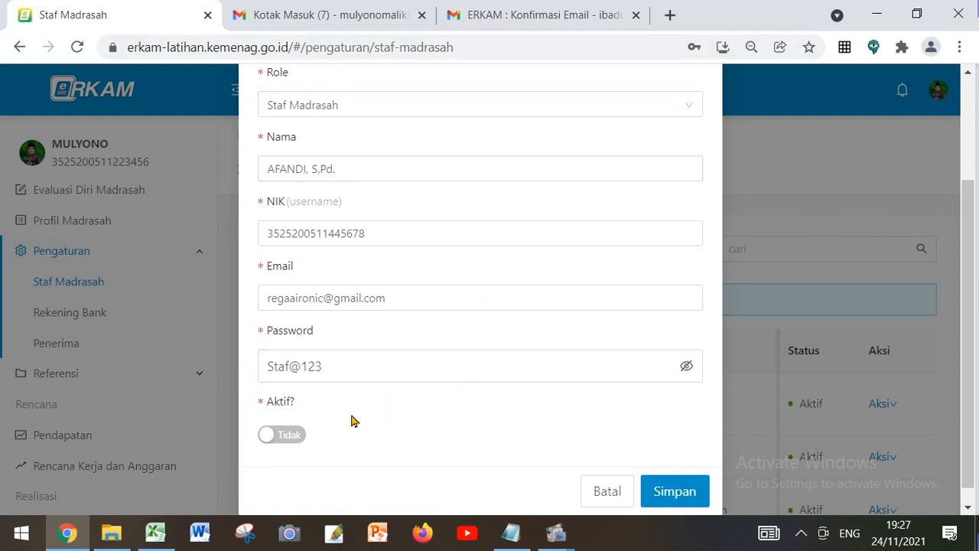
left_click(294, 442)
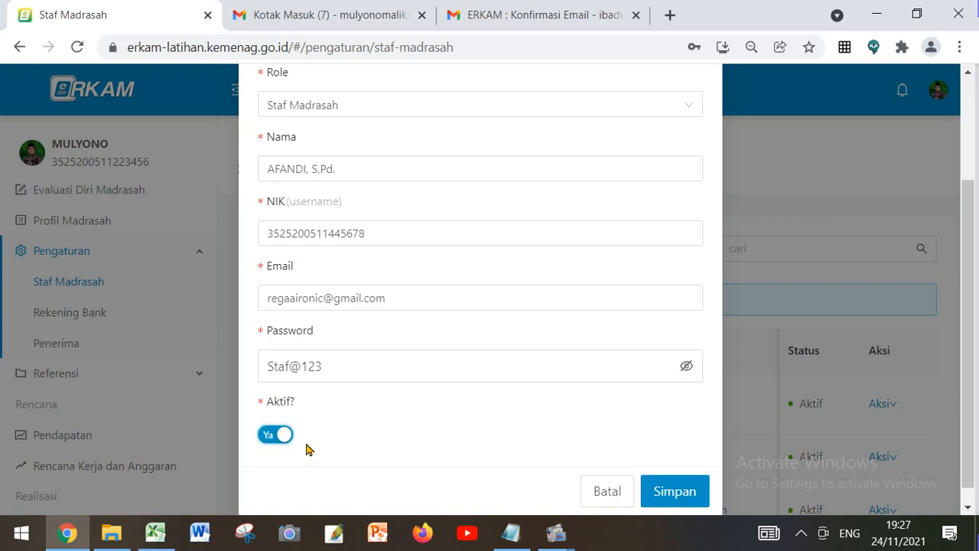
scroll(372, 421, "down", 1)
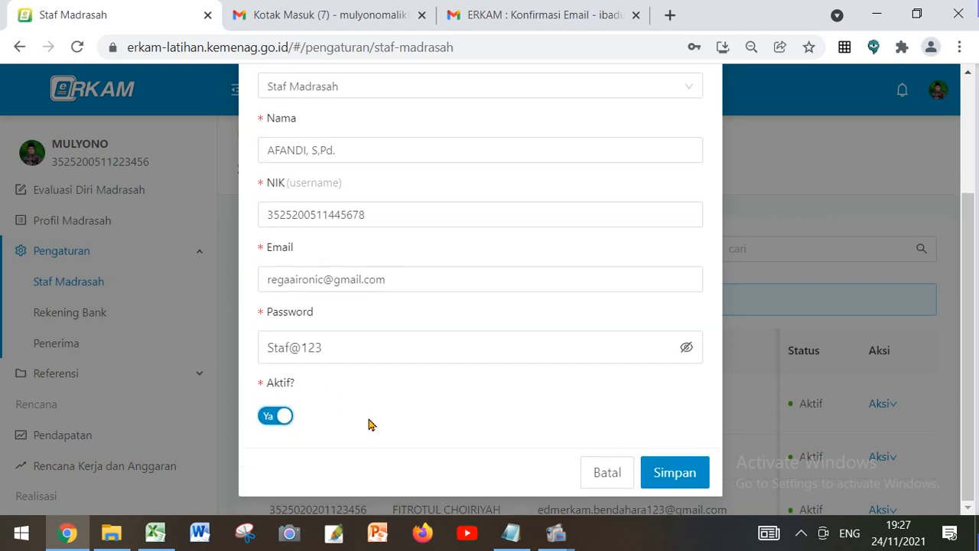
left_click(663, 474)
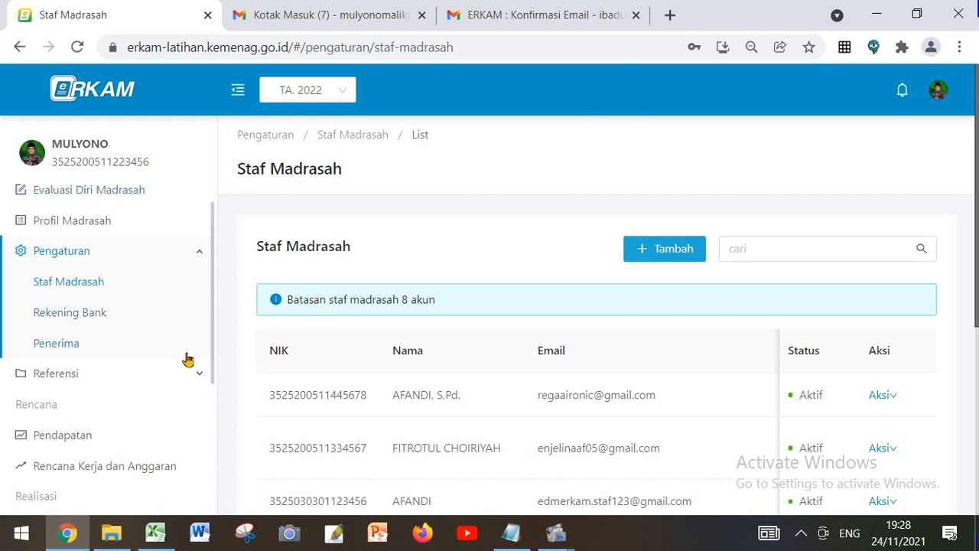
scroll(176, 363, "down", 3)
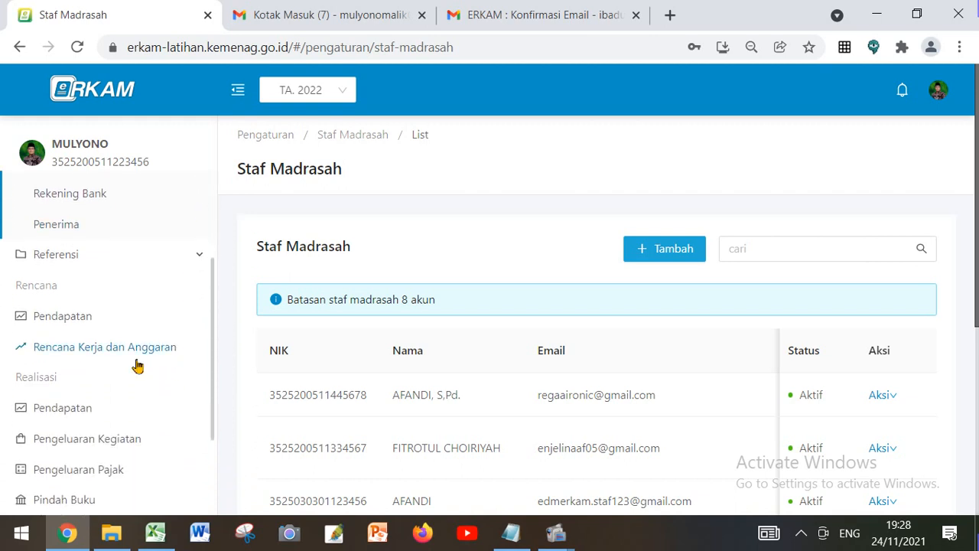
scroll(137, 366, "up", 1)
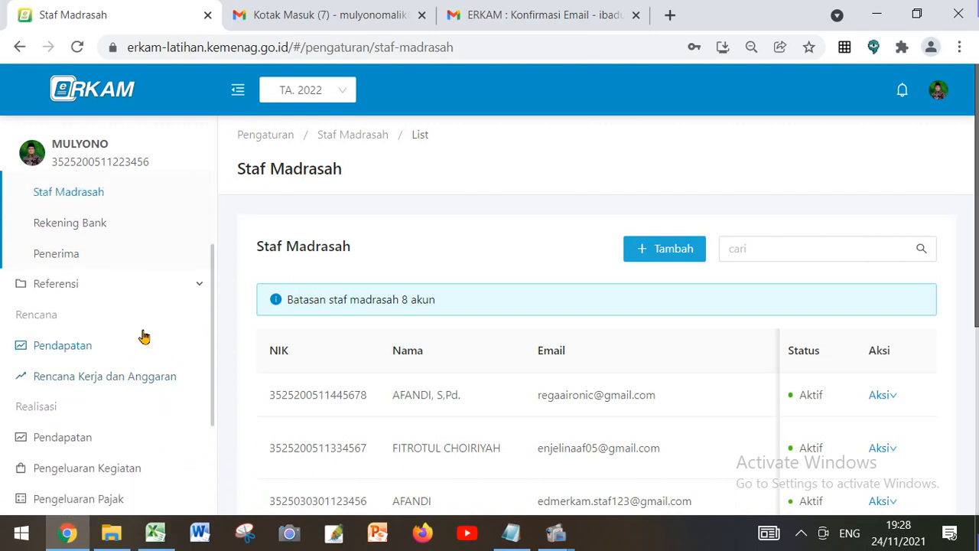
scroll(143, 341, "down", 2)
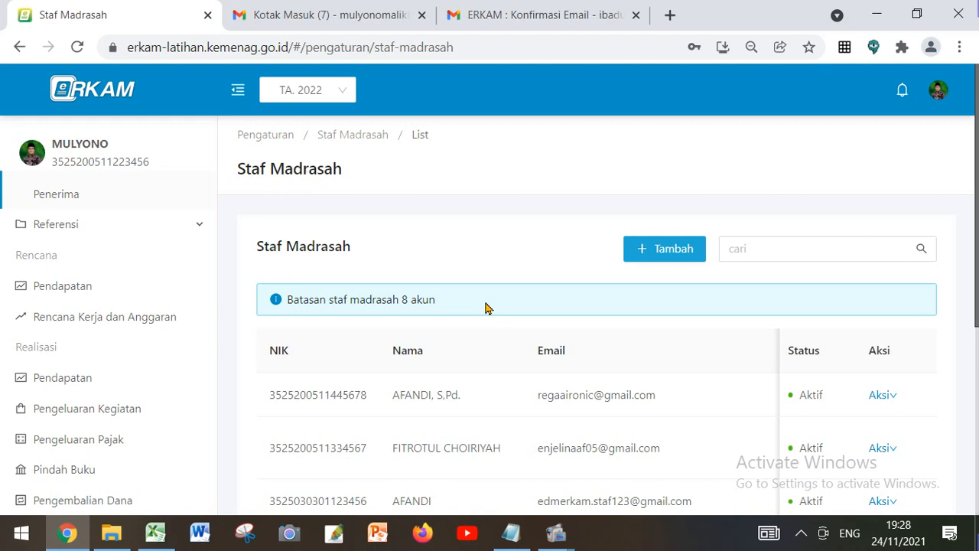
Review the NIK and password entries for the Bendahara and Staf accounts in the Notepad notes
left_click(511, 533)
scroll(356, 343, "up", 2)
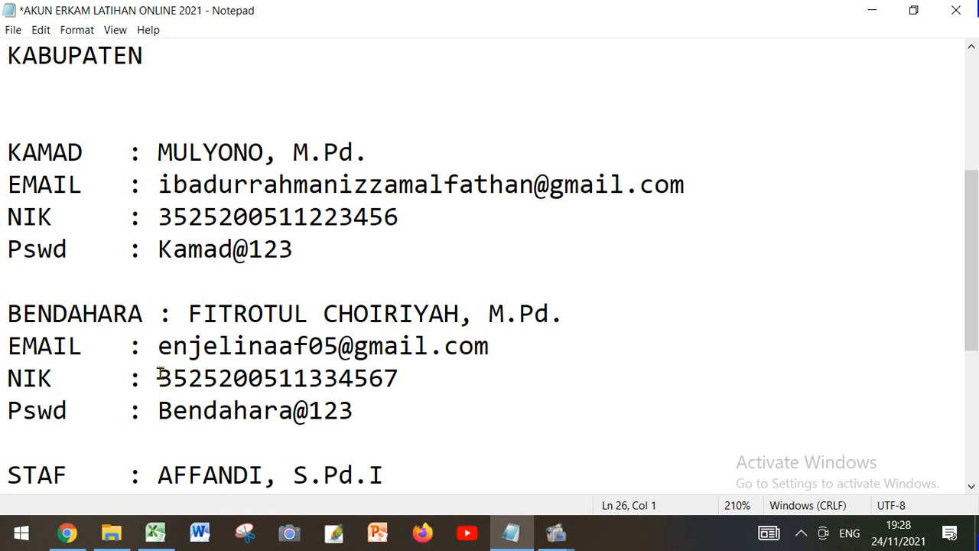
left_click_drag(158, 376, 398, 377)
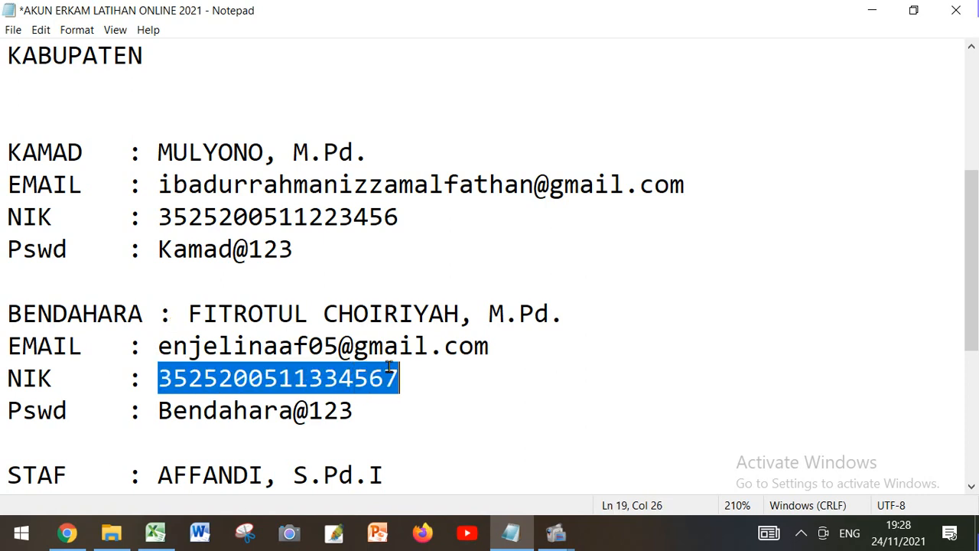
scroll(379, 371, "down", 1)
left_click_drag(155, 348, 297, 362)
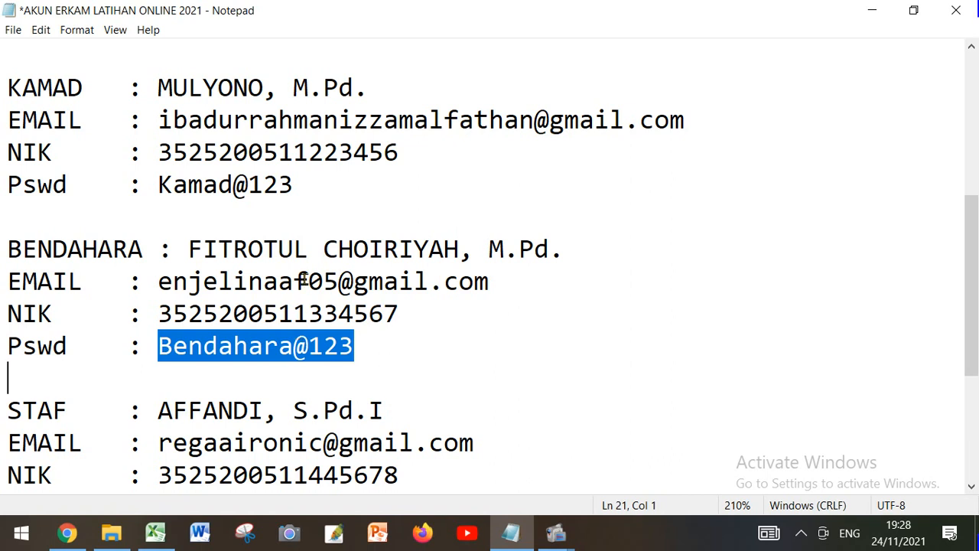
scroll(303, 279, "down", 1)
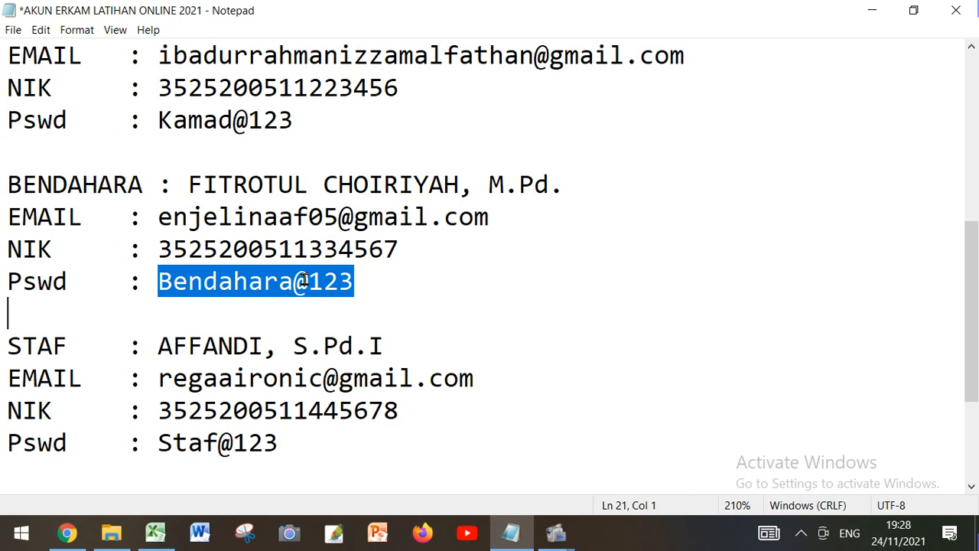
left_click_drag(159, 410, 399, 411)
left_click_drag(159, 442, 280, 442)
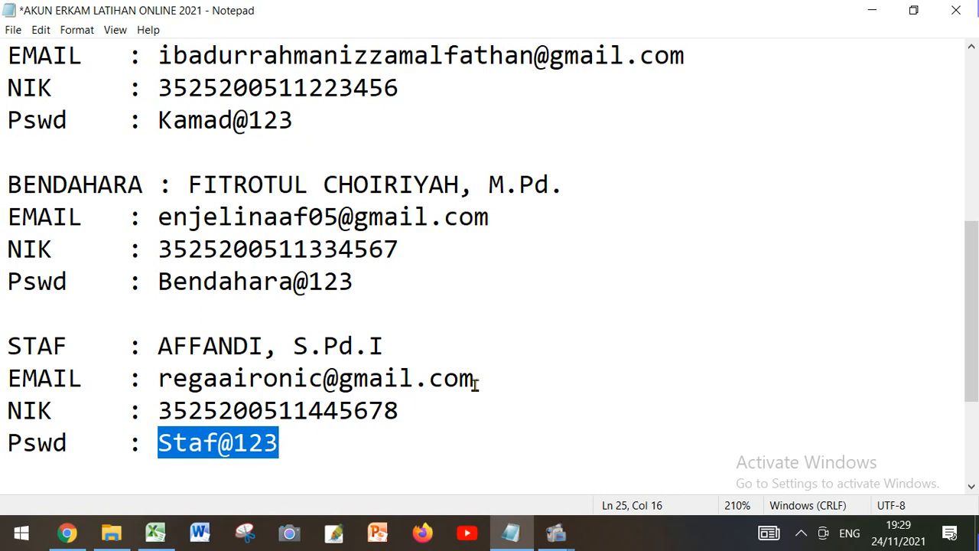
Close the AKUN ERKAM LATIHAN ONLINE 2021 notes in Notepad, saving the changes
scroll(476, 383, "up", 2)
scroll(481, 380, "up", 1)
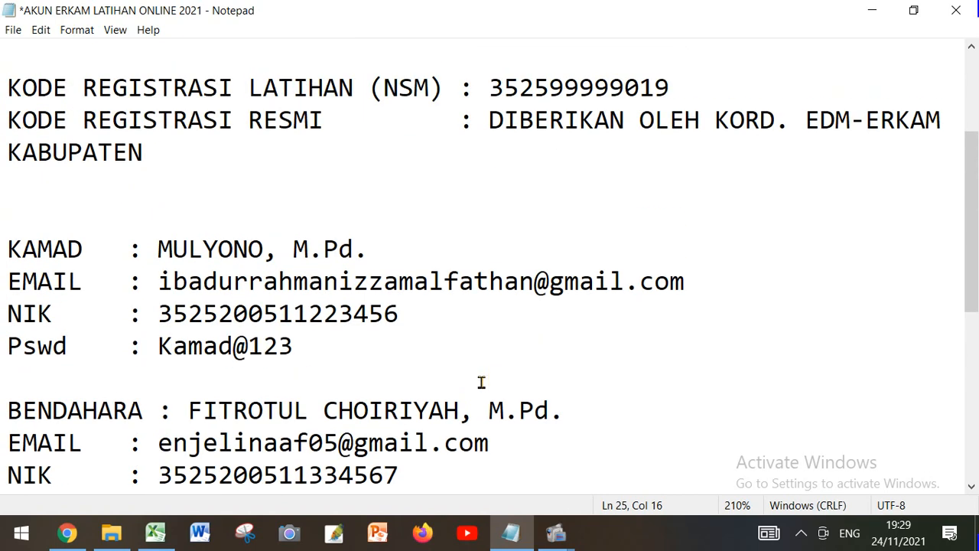
scroll(481, 380, "up", 2)
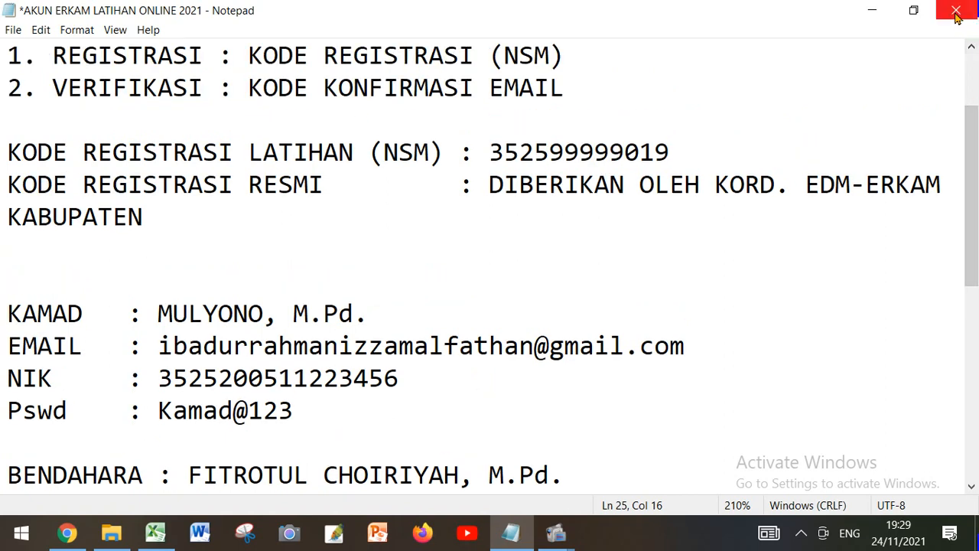
left_click(956, 11)
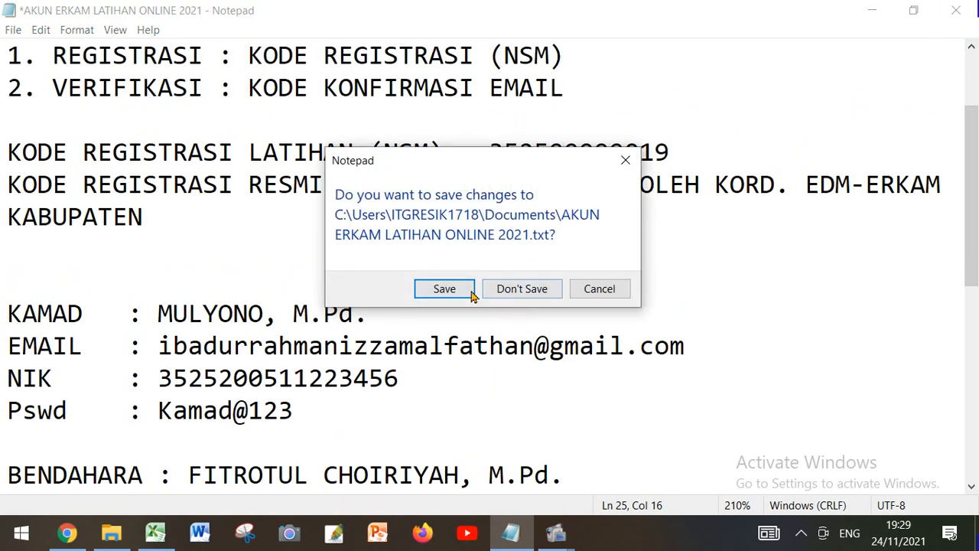
left_click(471, 296)
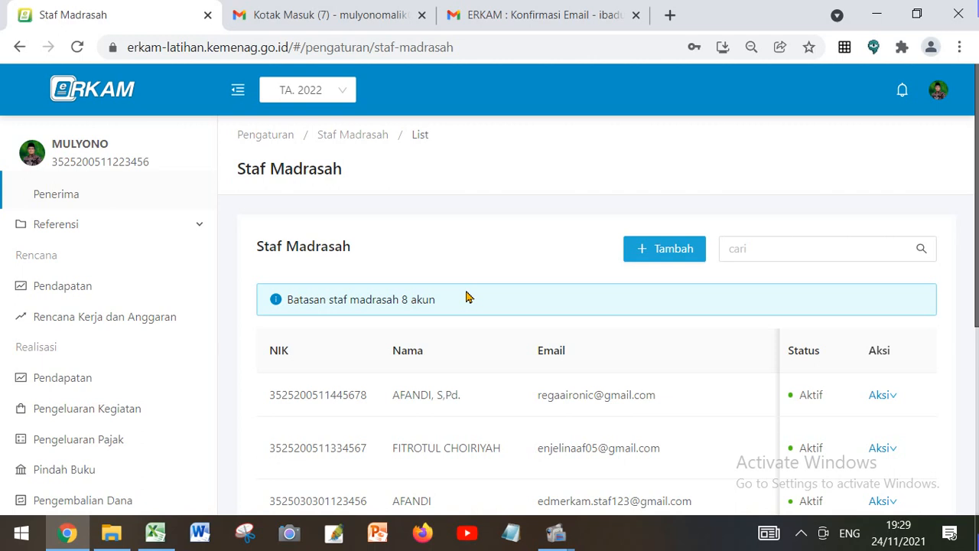